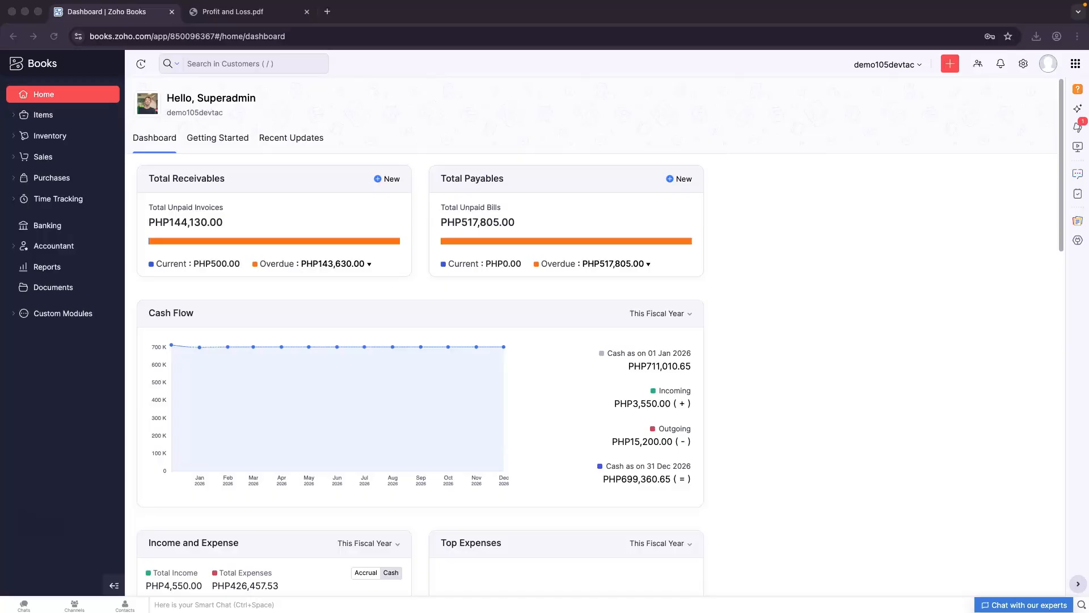
Check the organizations list and stay in the demo105devtac organization
left_click(1048, 67)
left_click(1048, 67)
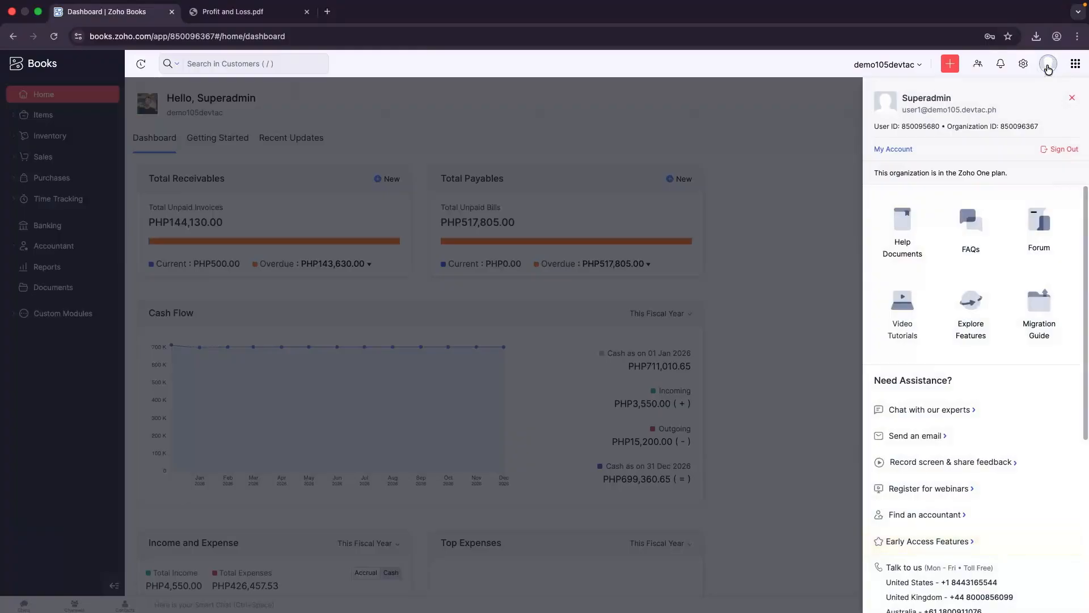
left_click(883, 65)
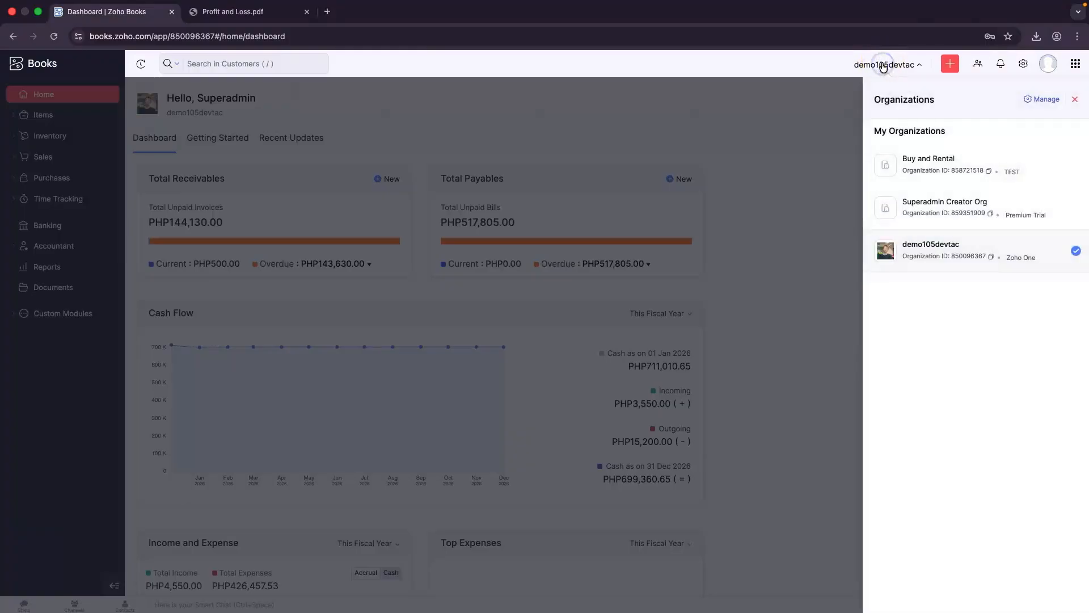
left_click(1075, 252)
left_click(857, 262)
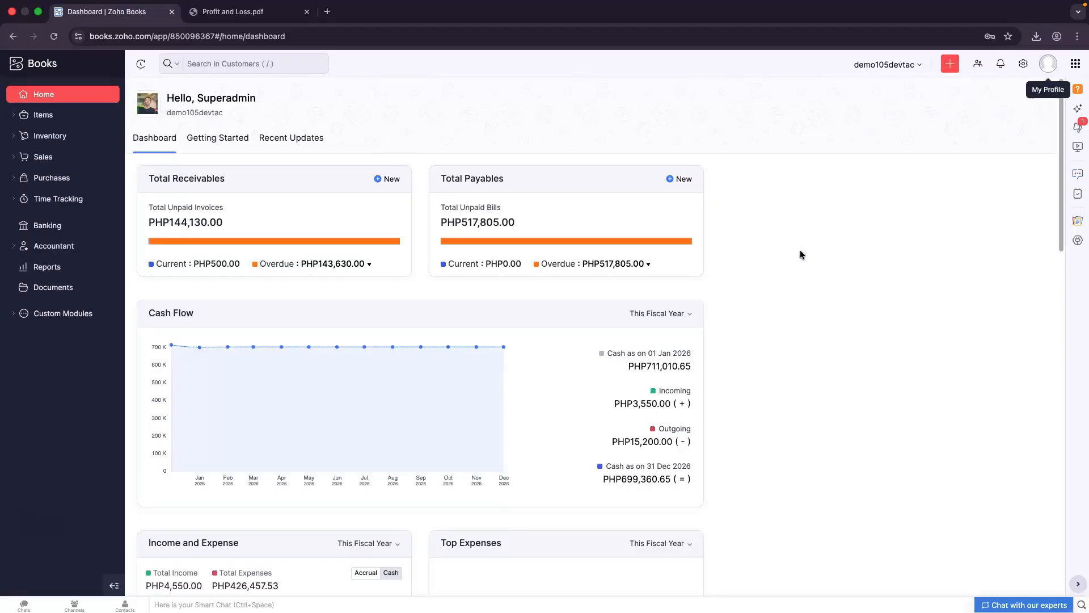
Open the Profit and Loss report from the Business Overview reports
left_click(93, 269)
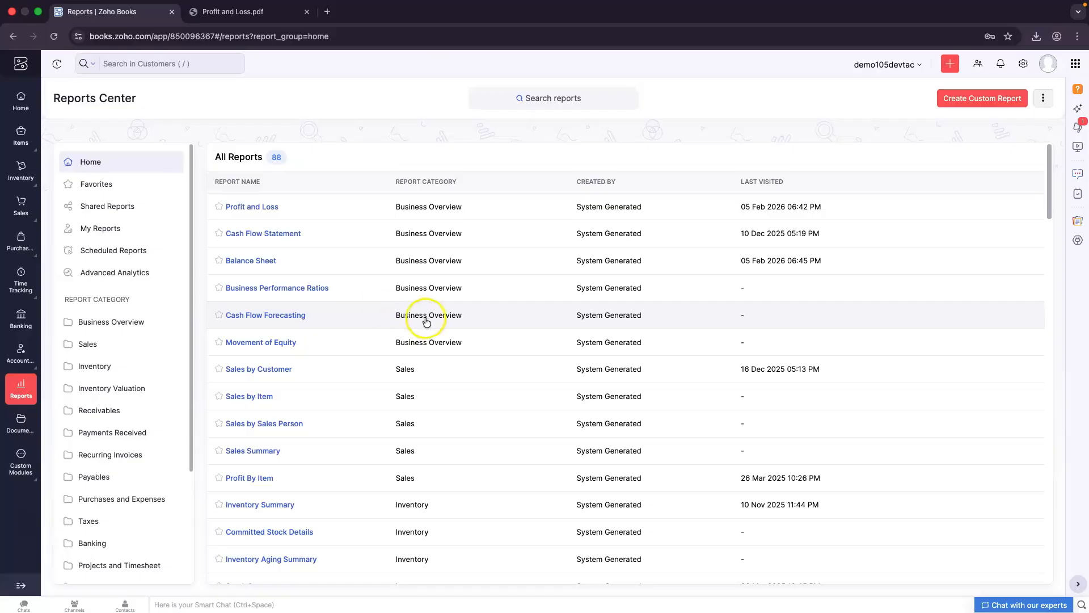
left_click(147, 332)
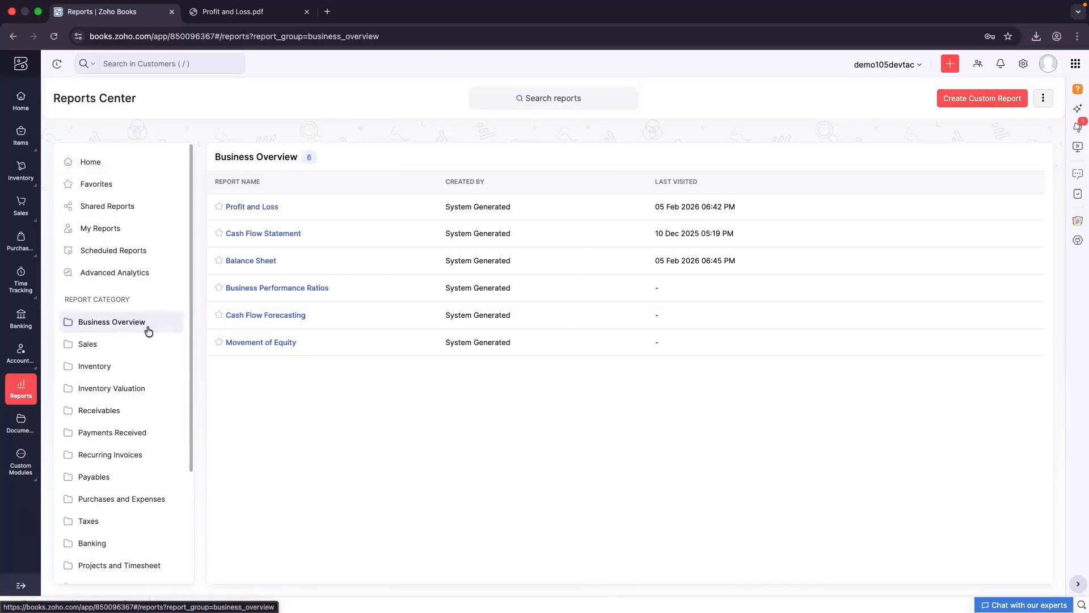
left_click(332, 207)
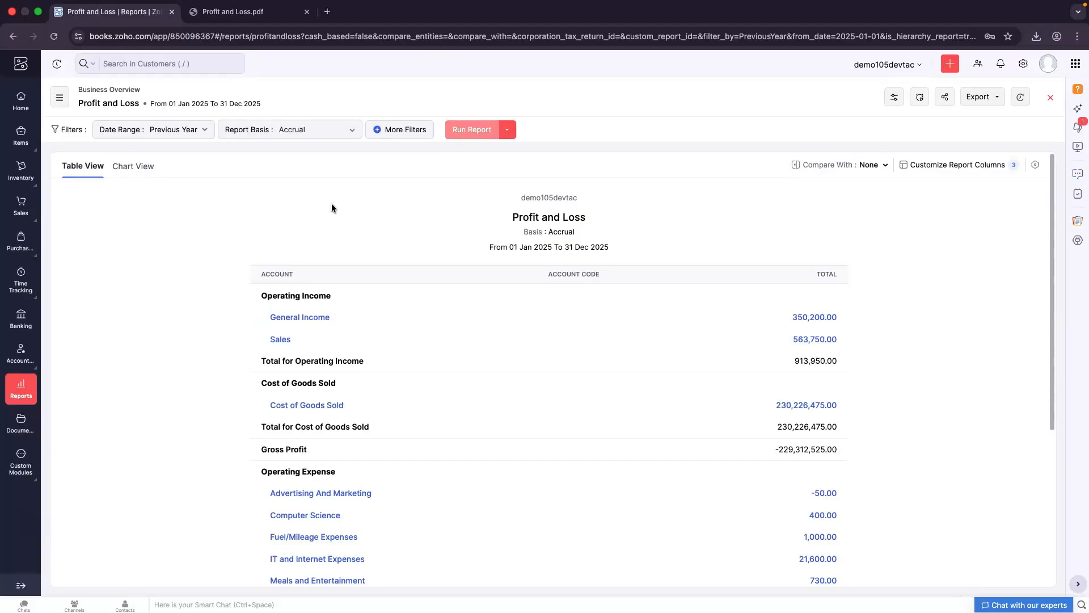
Switch the Profit and Loss report basis from Accrual to Cash
left_click(185, 131)
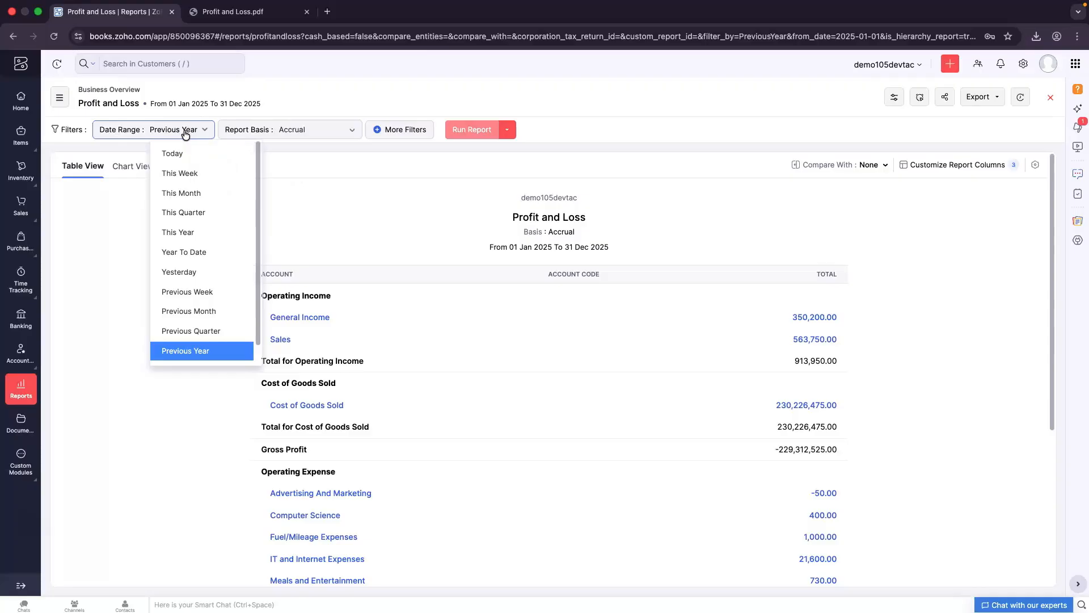
left_click(186, 386)
left_click(335, 137)
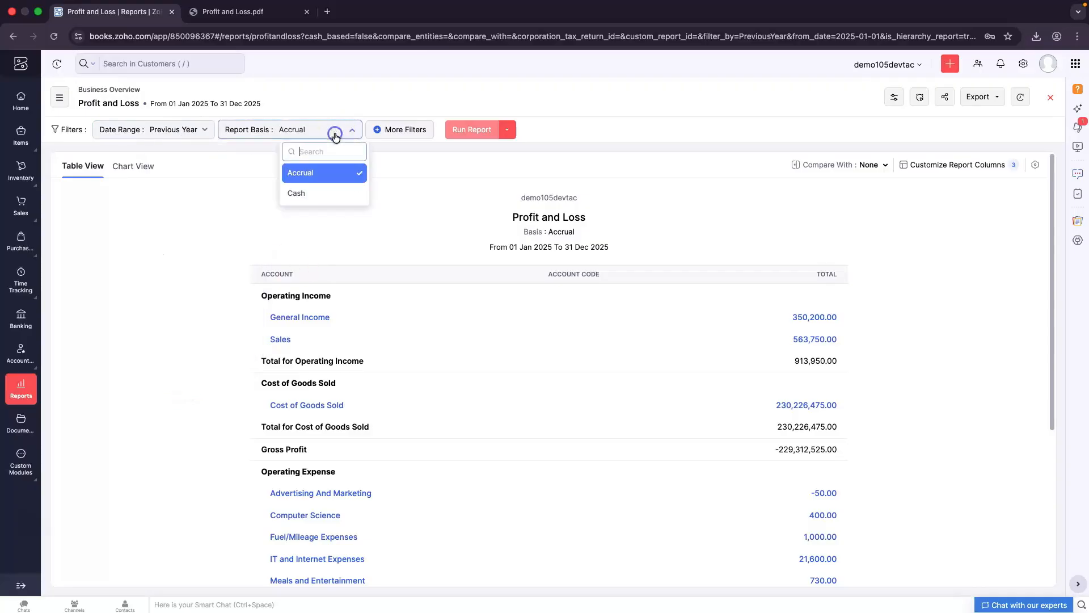
left_click(336, 198)
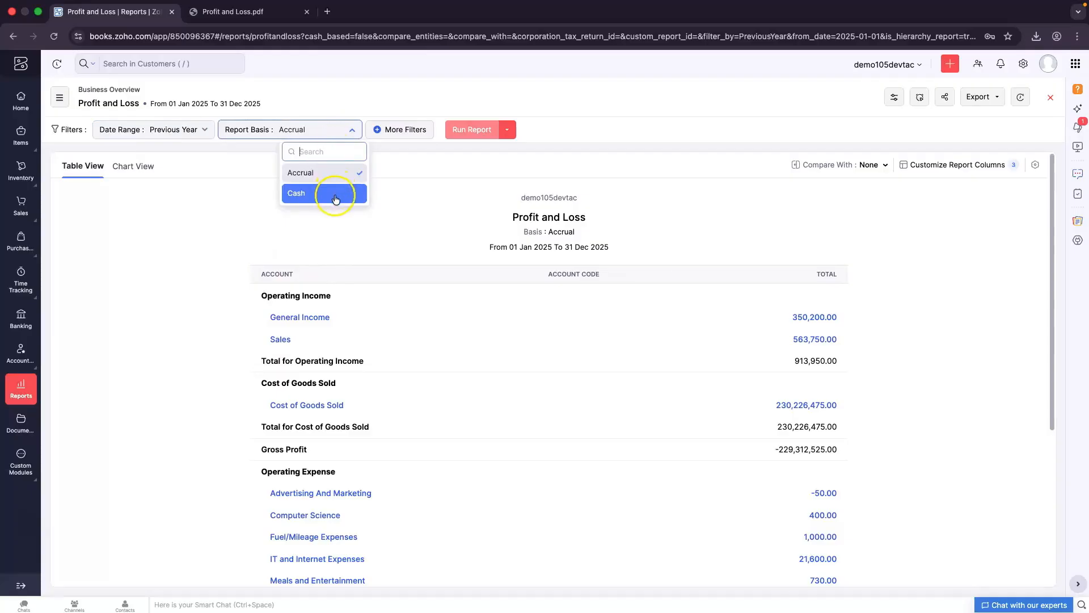
left_click(336, 196)
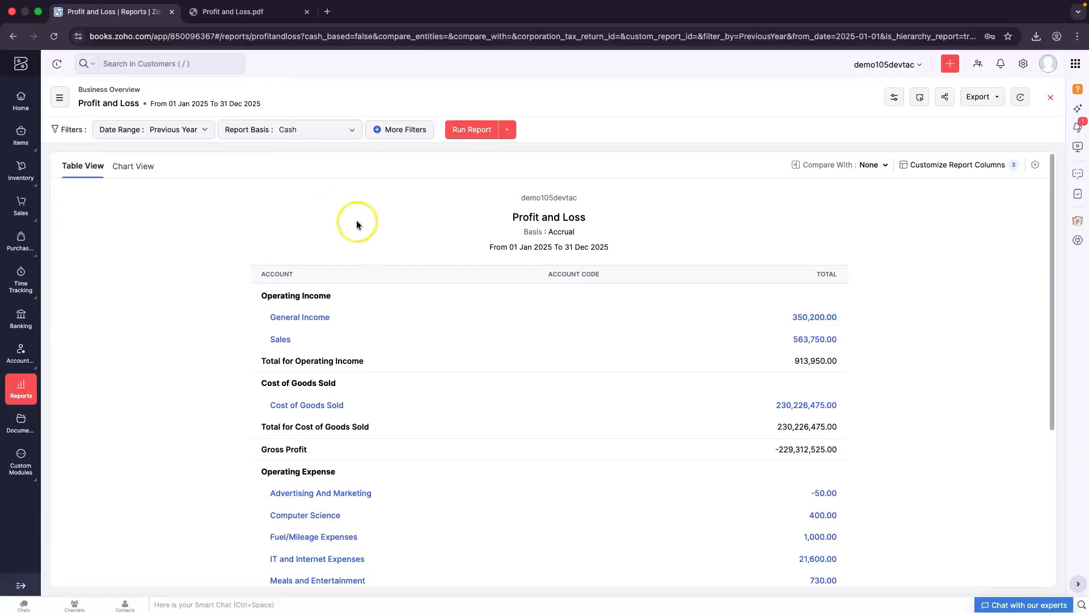
Remove the empty More Filters row and rerun the Cash-basis report
left_click(404, 132)
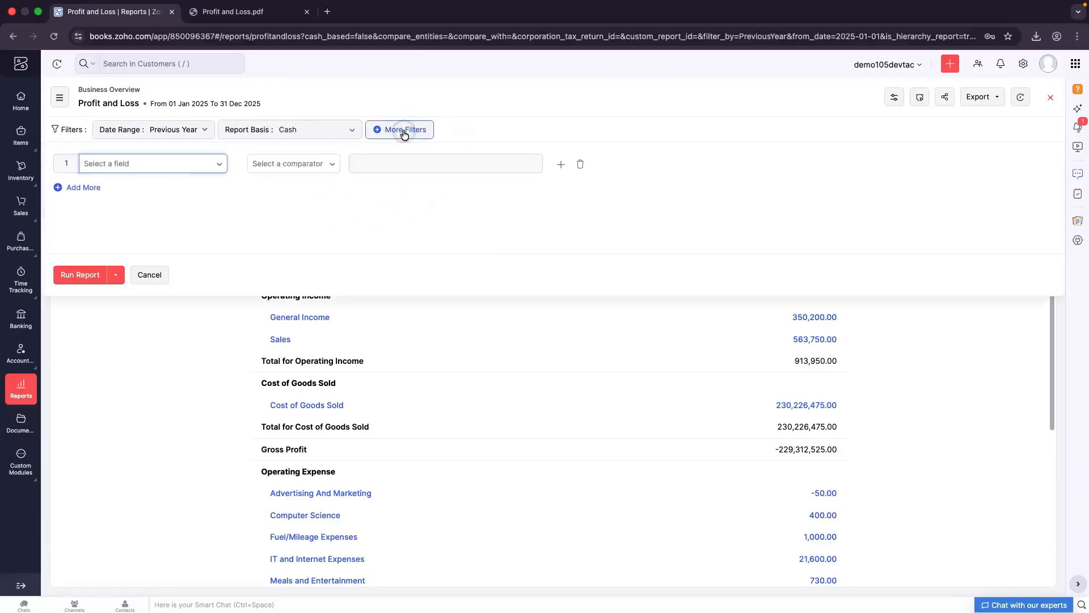
left_click(222, 165)
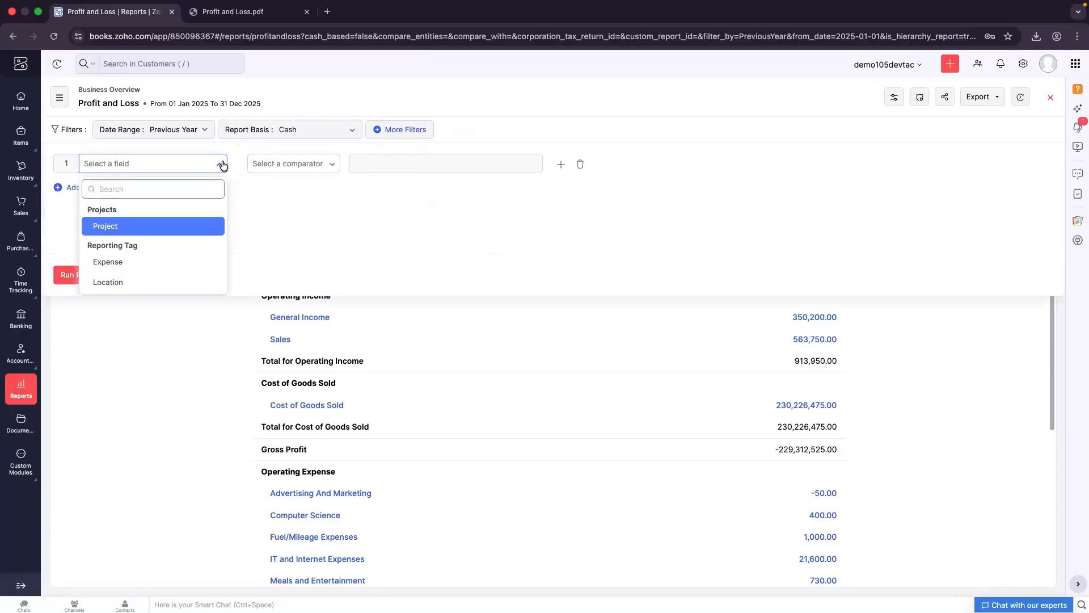
left_click(159, 226)
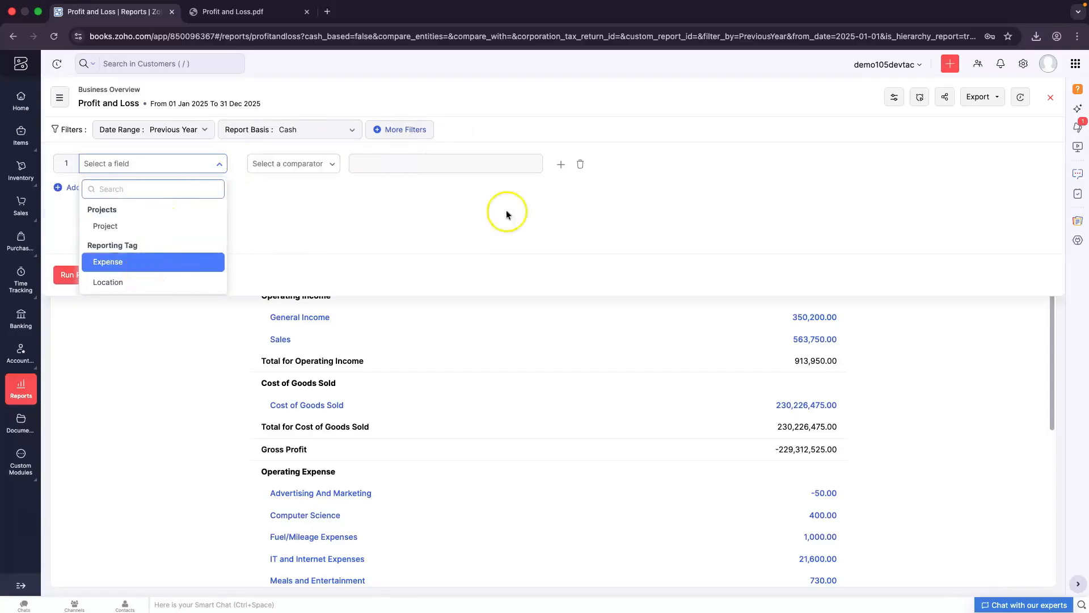
left_click(579, 165)
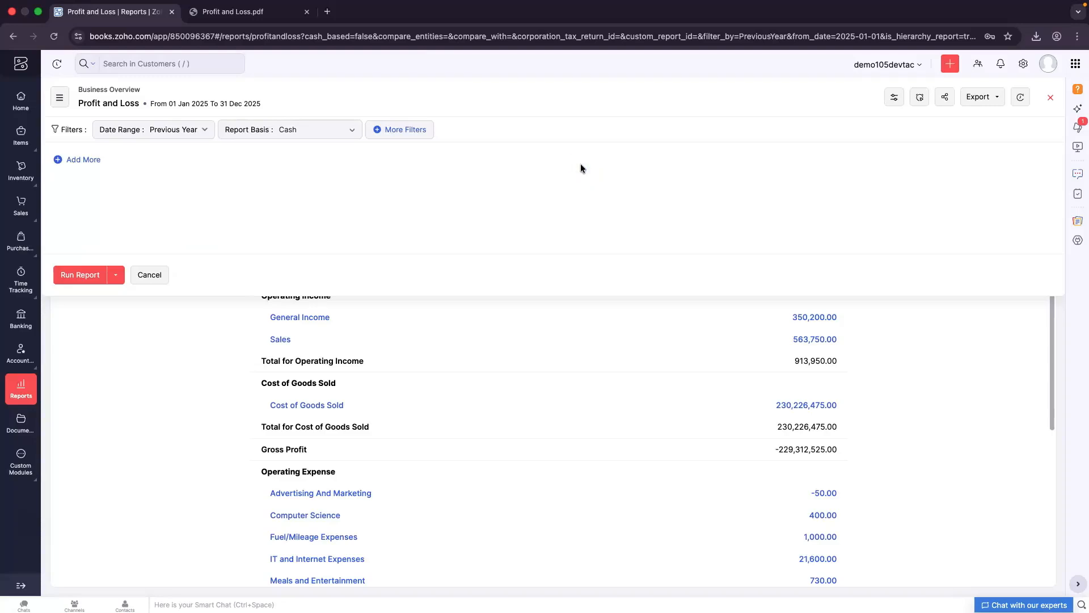
left_click(89, 276)
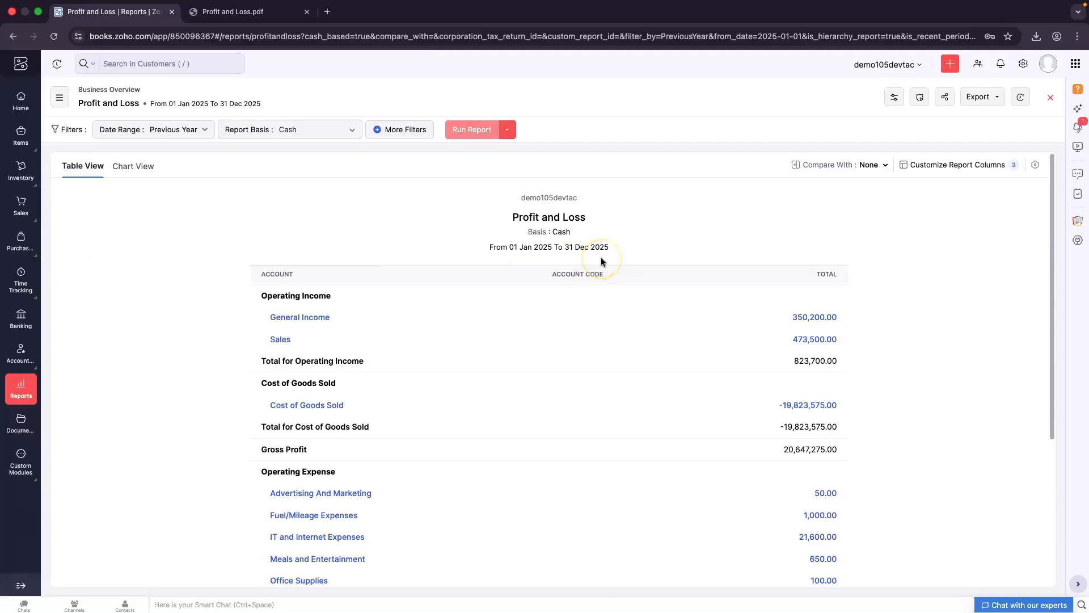
left_click(135, 171)
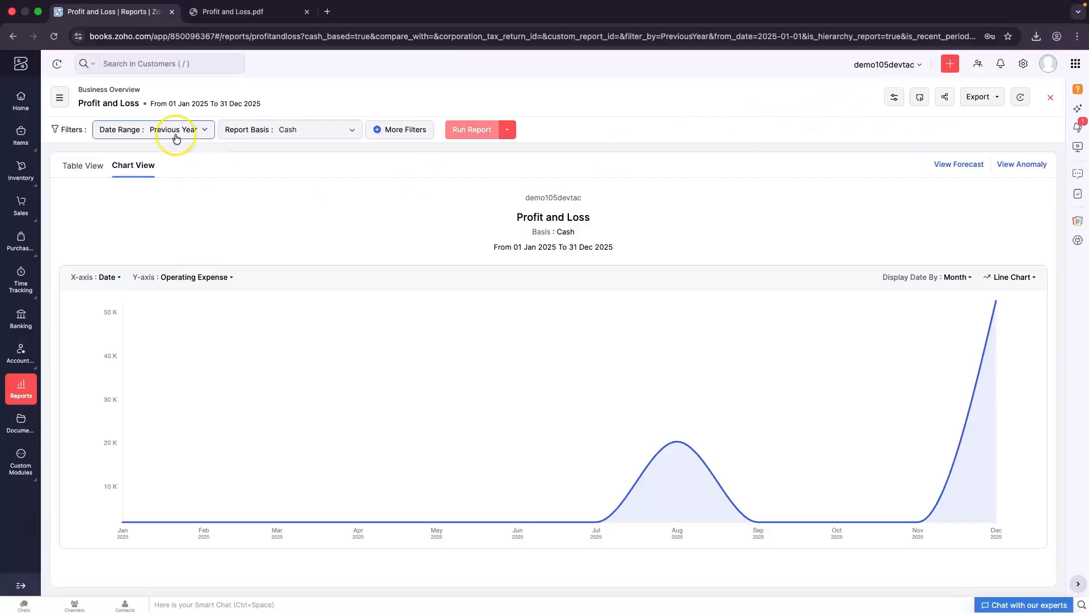
left_click(81, 168)
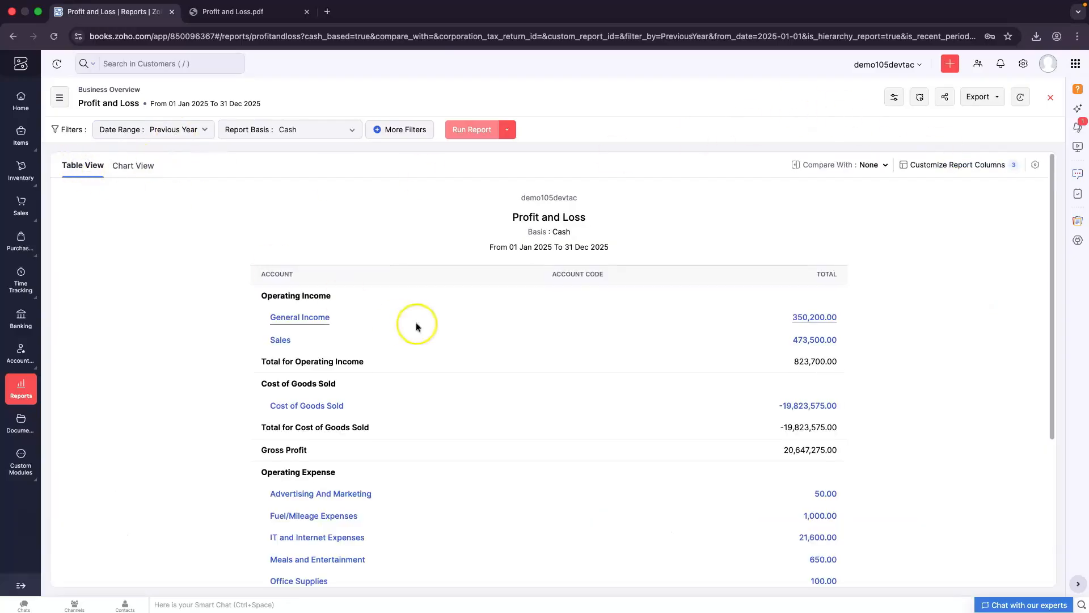
scroll(419, 389, "down", 2)
scroll(419, 389, "down", 1)
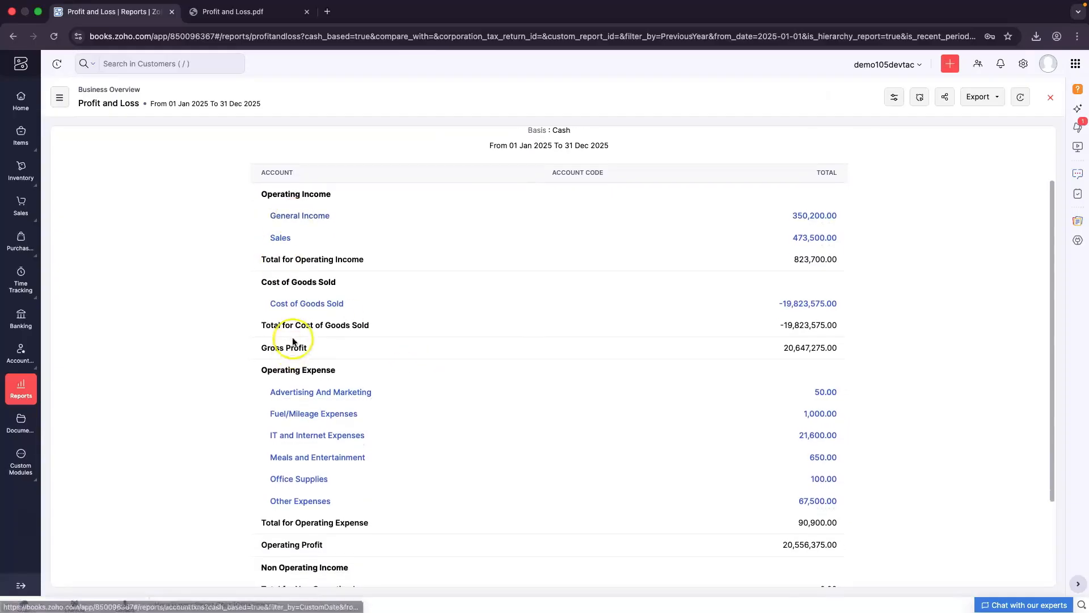
scroll(296, 313, "down", 4)
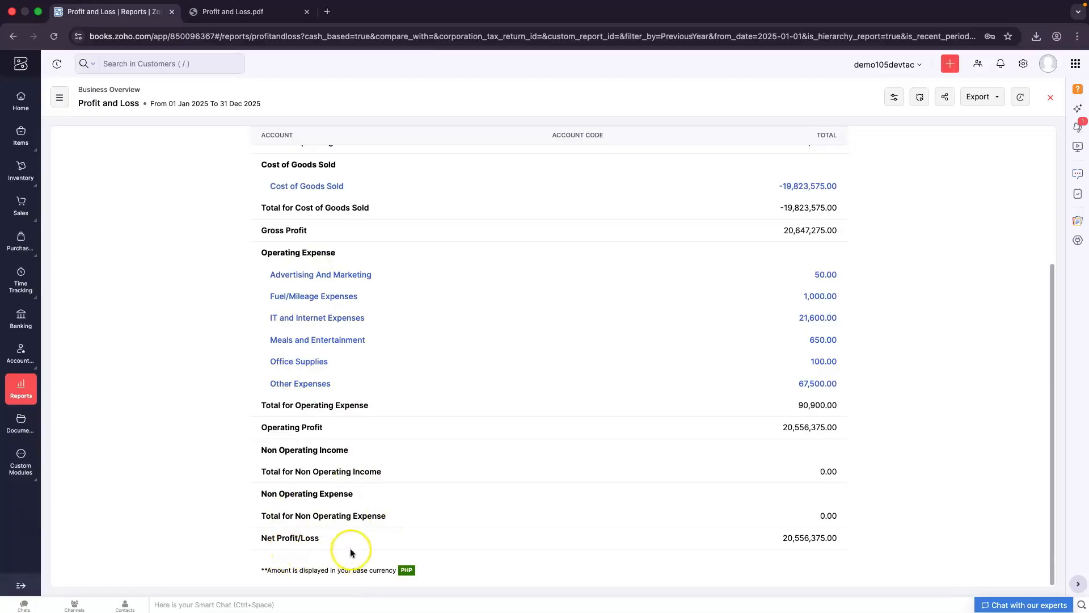
scroll(533, 502, "up", 1)
scroll(532, 502, "up", 3)
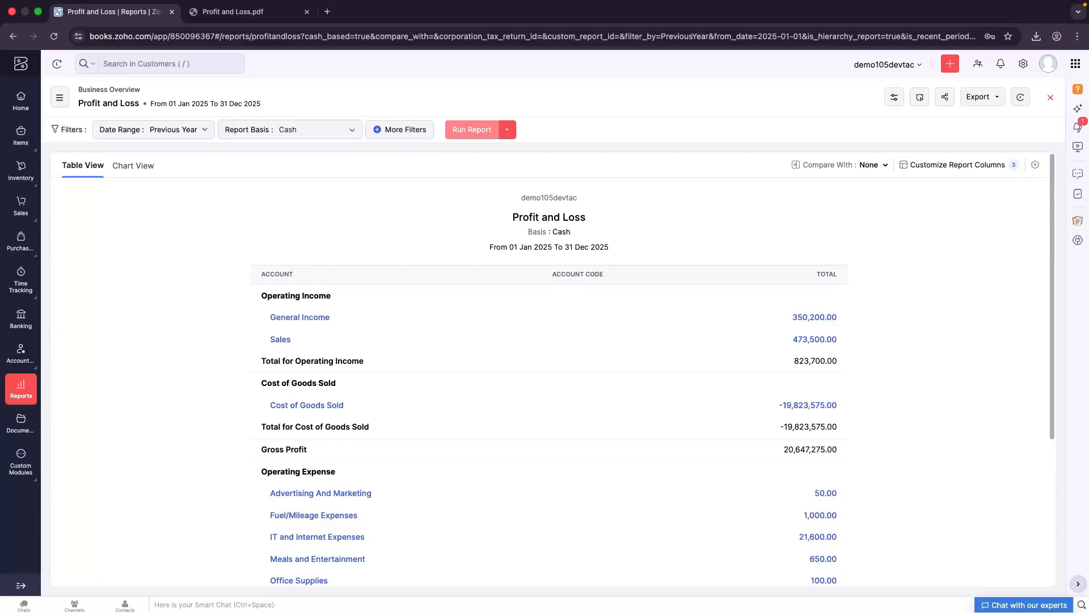
left_click(25, 391)
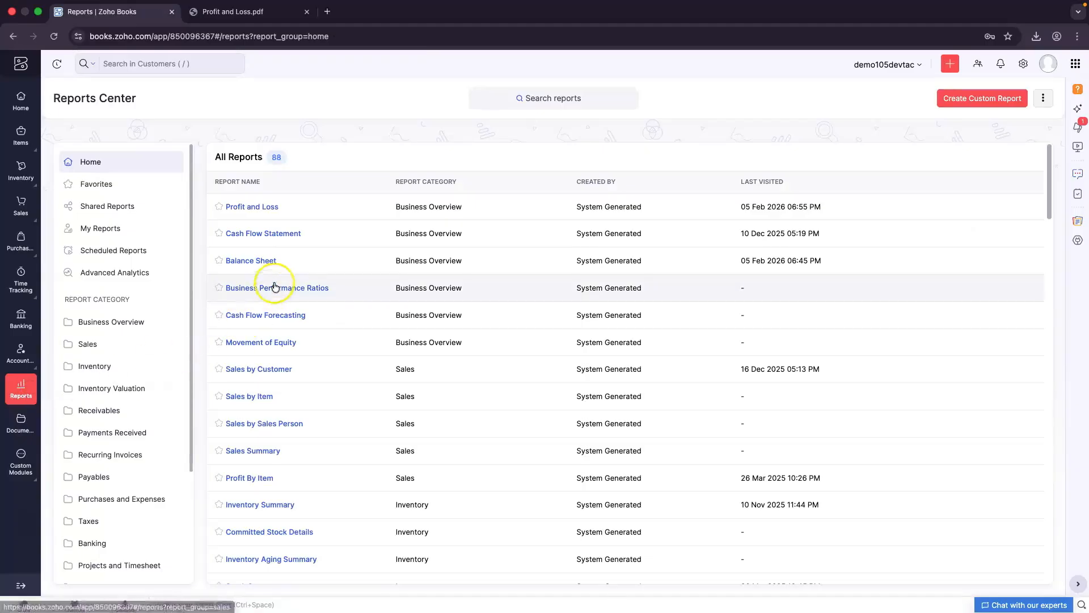
Open the Balance Sheet as of 31 Dec 2025 and rerun it on Accrual basis
left_click(305, 264)
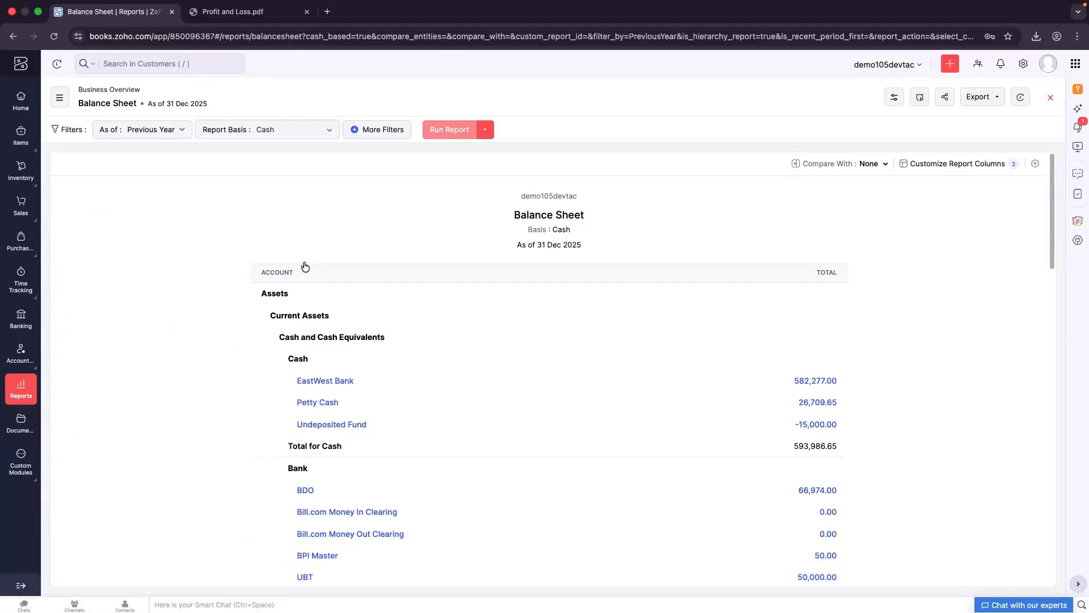
left_click(165, 135)
left_click(258, 132)
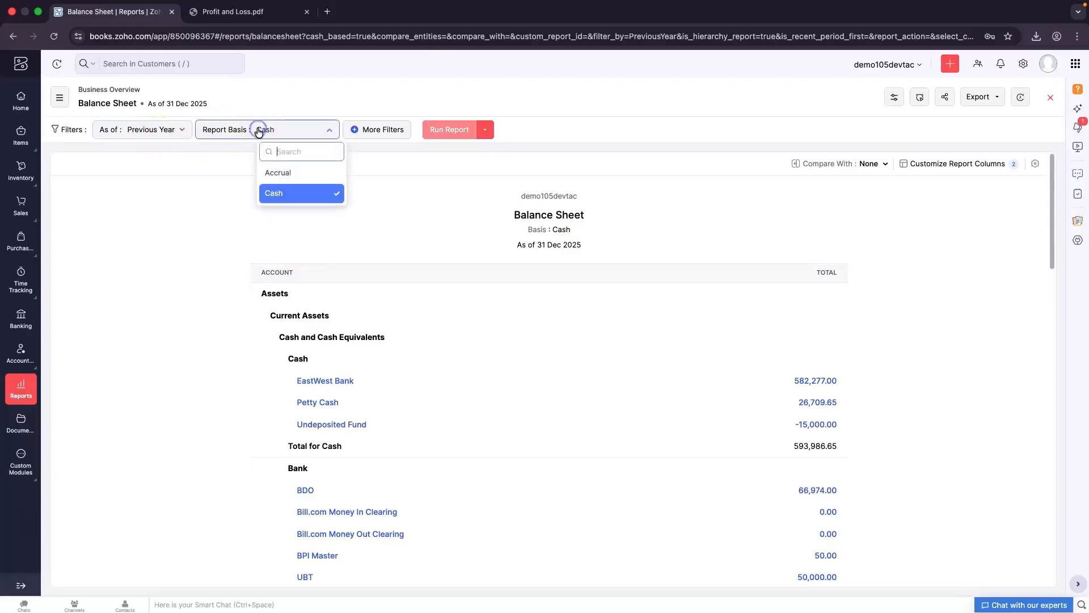
left_click(279, 173)
left_click(452, 135)
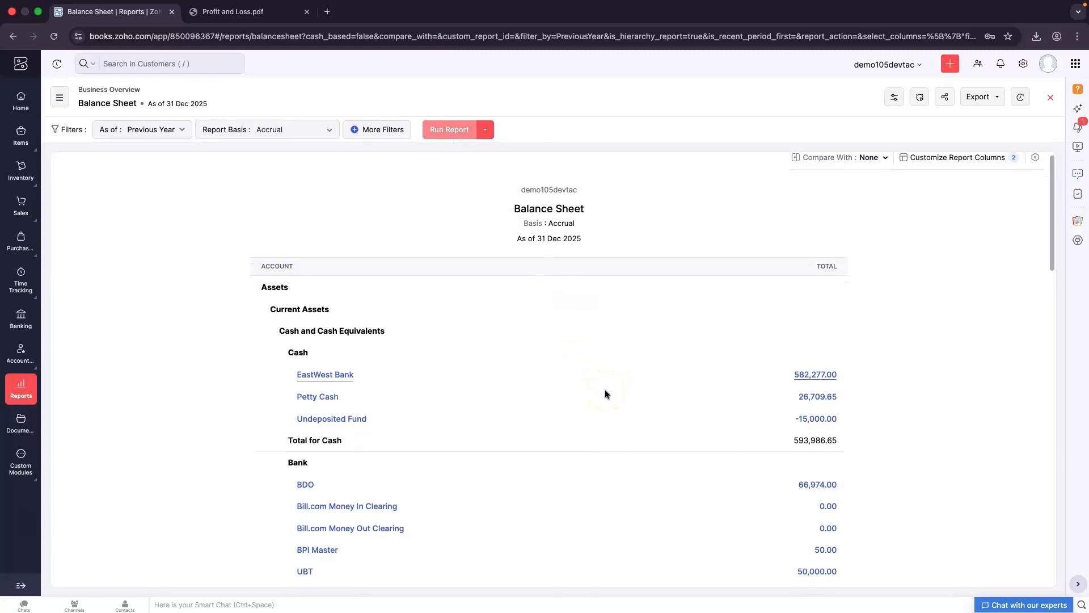
scroll(605, 389, "down", 3)
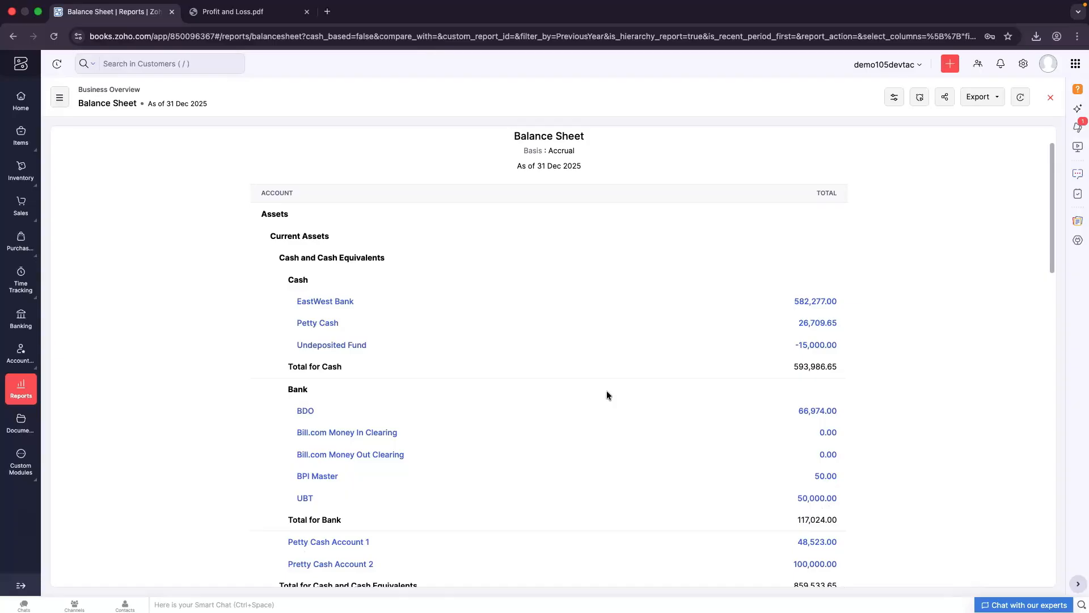
scroll(605, 470, "down", 5)
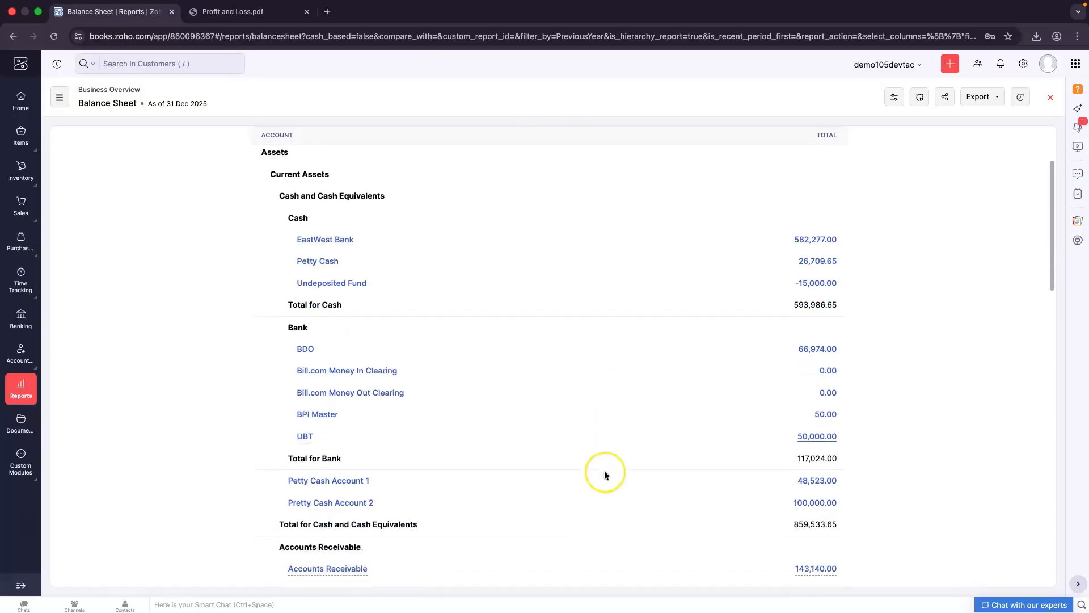
scroll(605, 474, "down", 5)
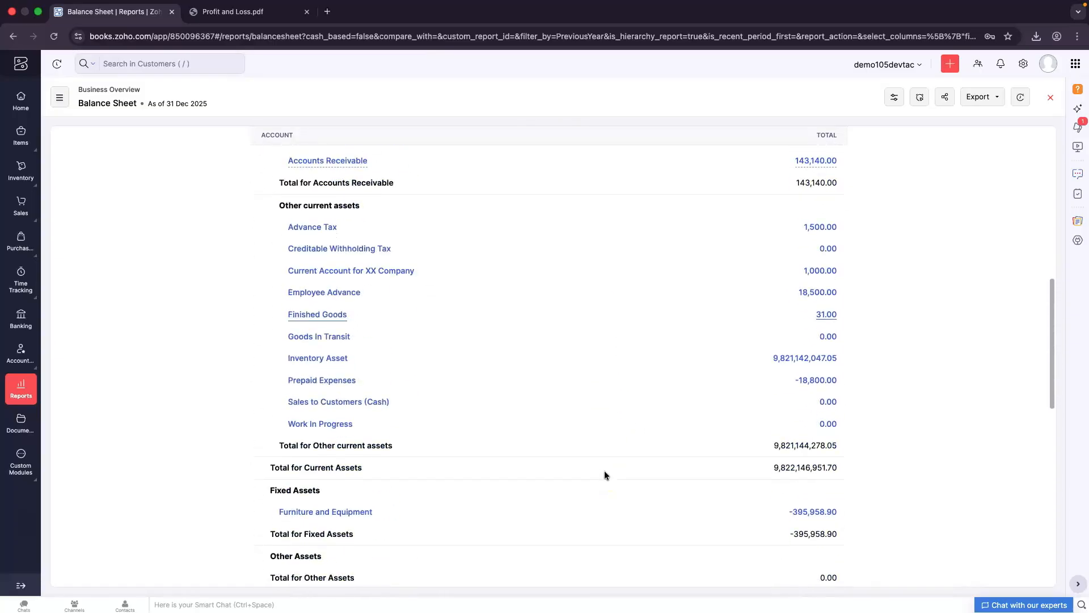
scroll(605, 475, "down", 3)
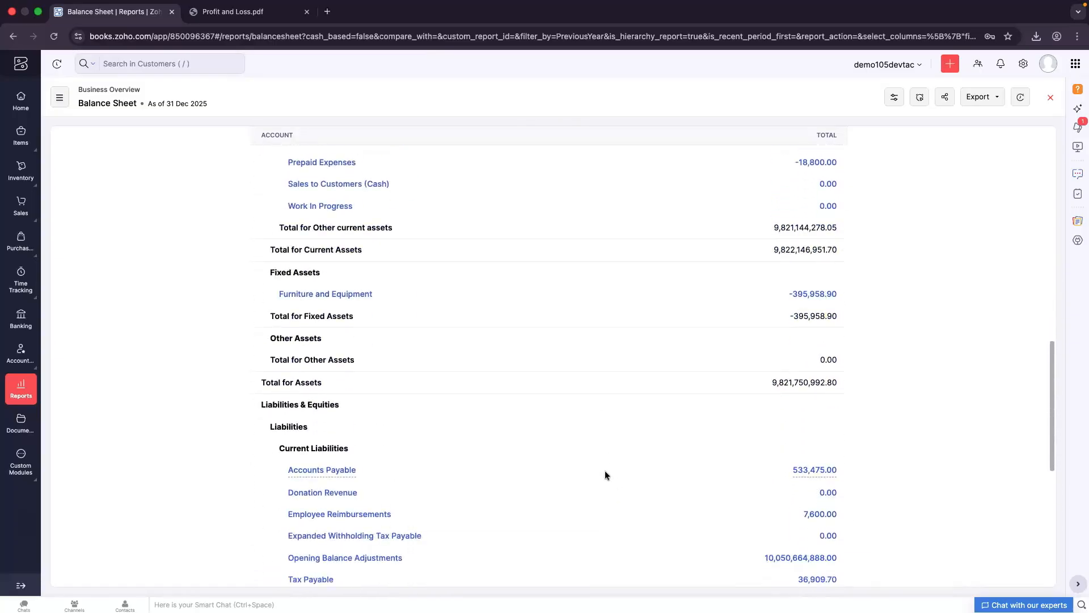
scroll(606, 475, "up", 9)
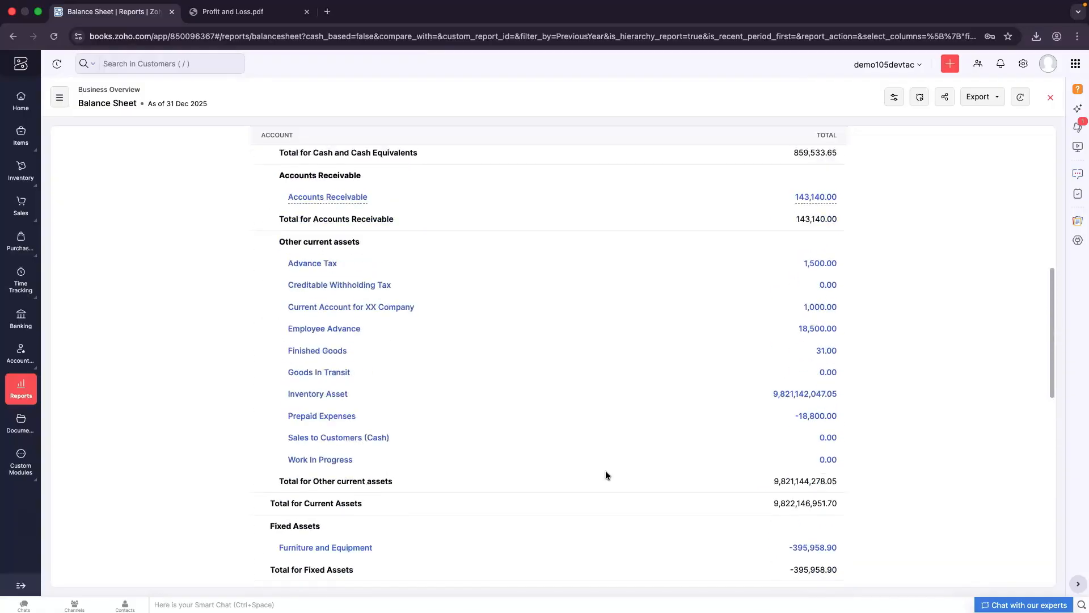
scroll(607, 473, "up", 4)
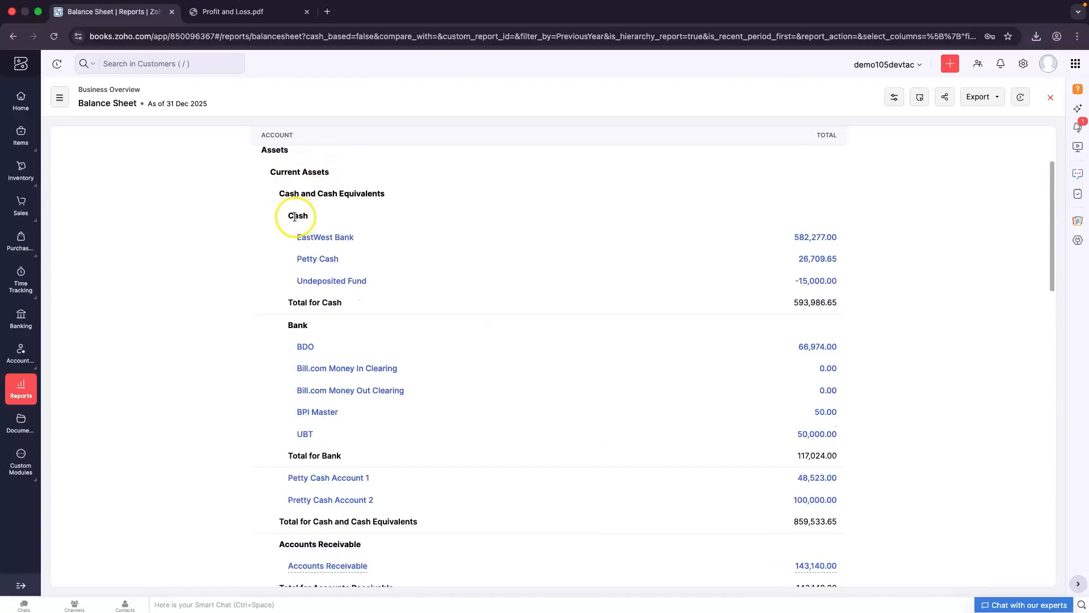
scroll(374, 382, "down", 5)
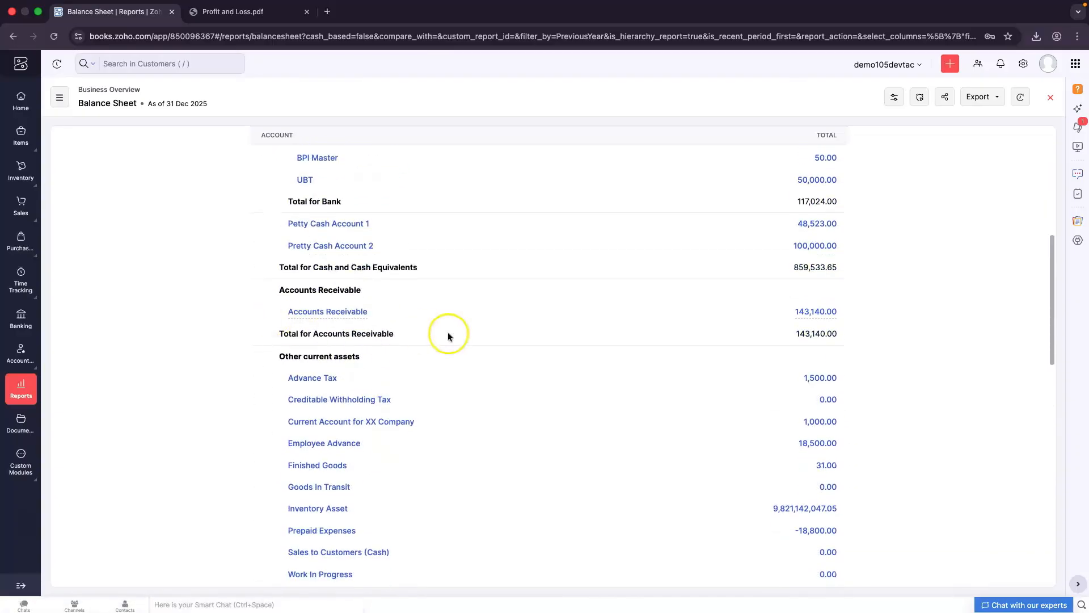
scroll(447, 334, "down", 1)
scroll(397, 406, "down", 4)
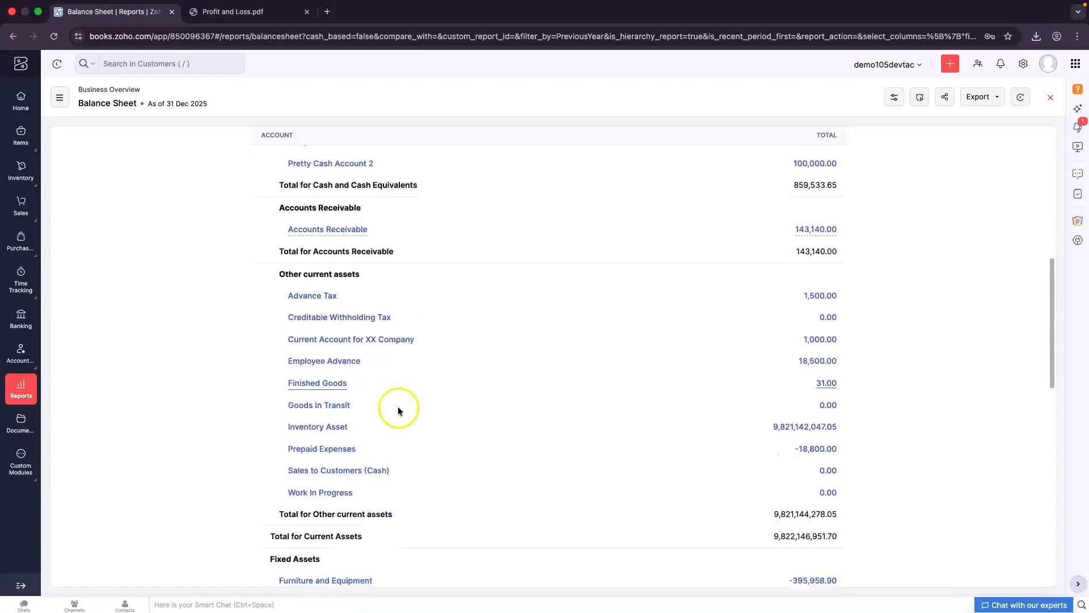
scroll(399, 411, "down", 2)
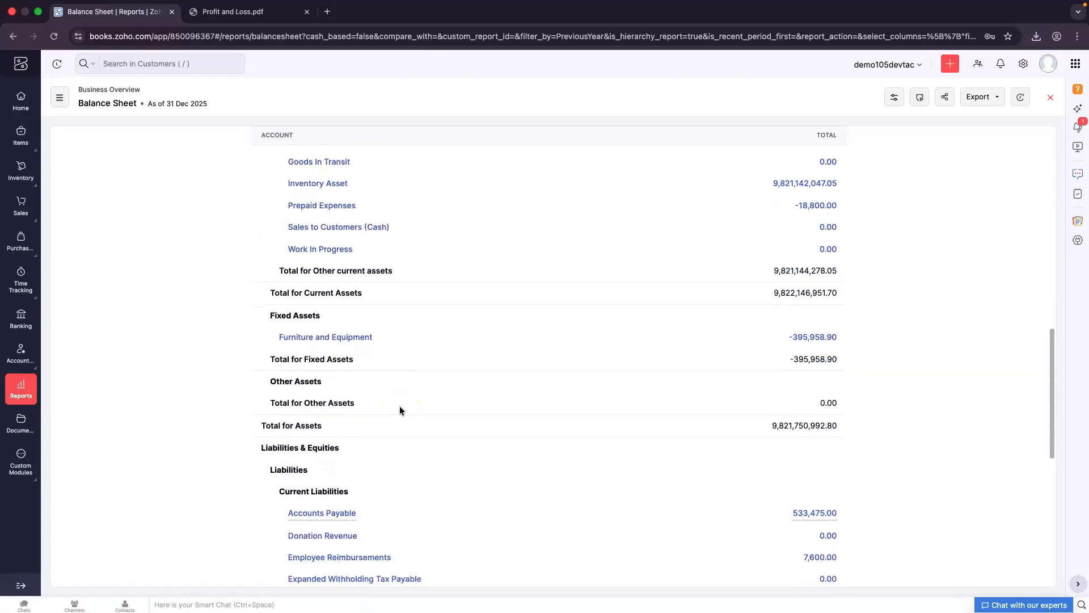
scroll(388, 403, "down", 10)
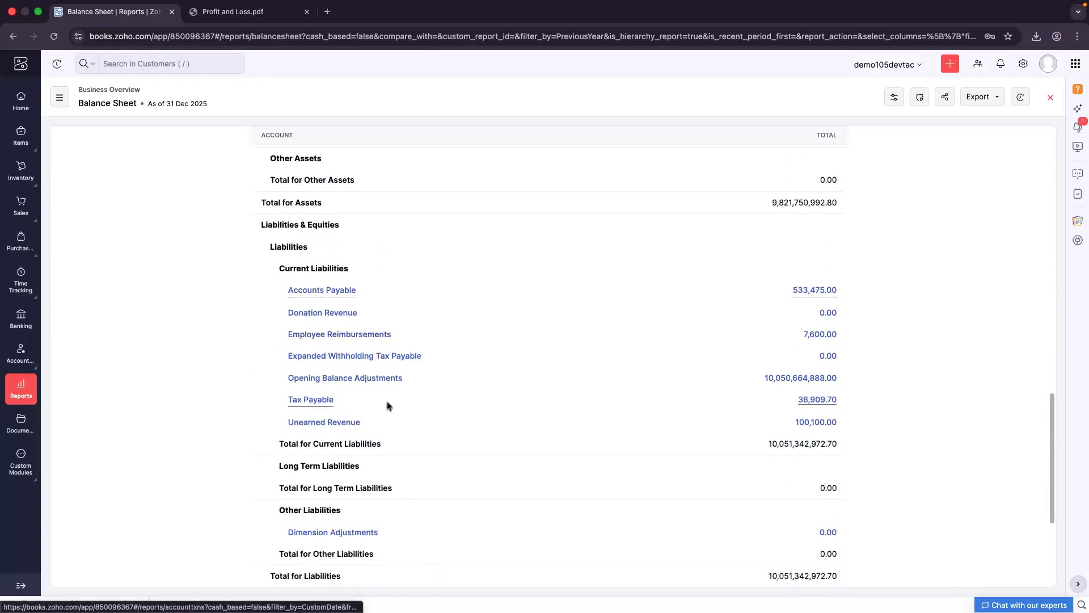
scroll(321, 356, "down", 1)
scroll(320, 355, "down", 2)
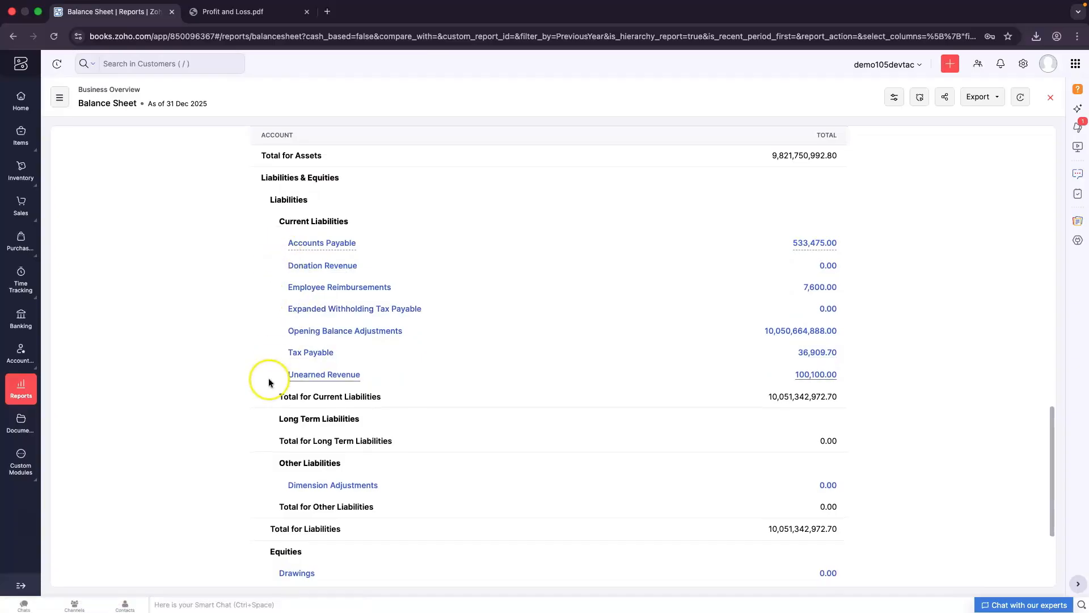
scroll(269, 382, "down", 2)
scroll(269, 382, "down", 9)
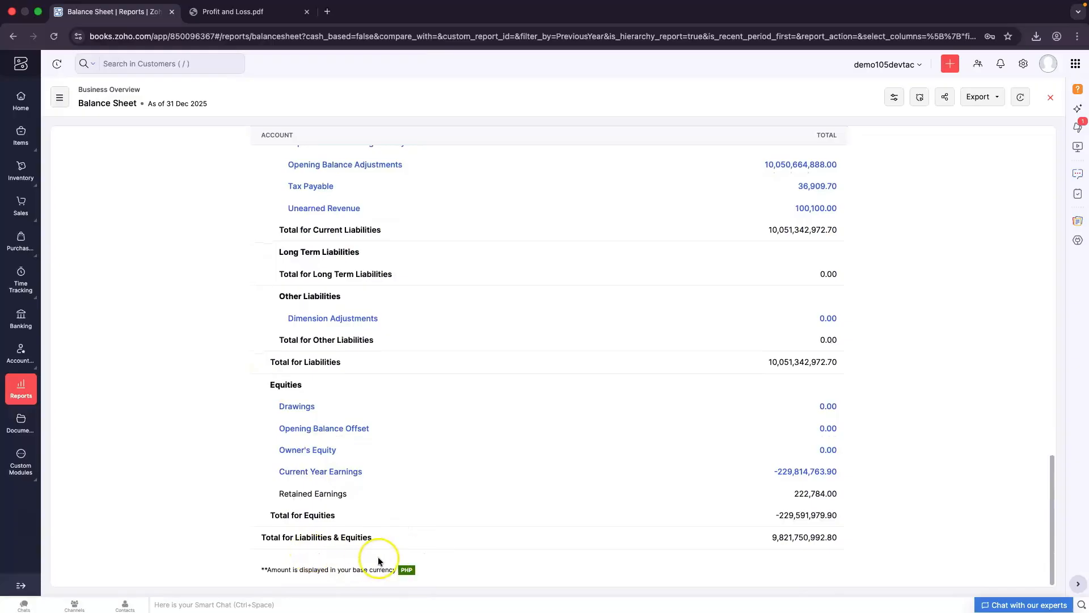
scroll(379, 561, "up", 20)
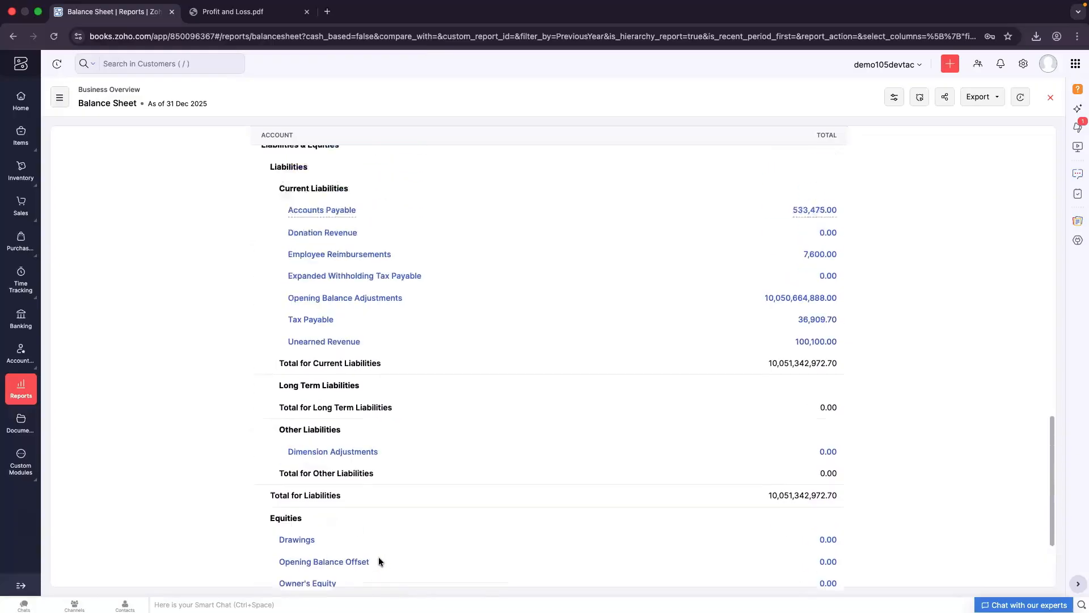
scroll(378, 561, "up", 20)
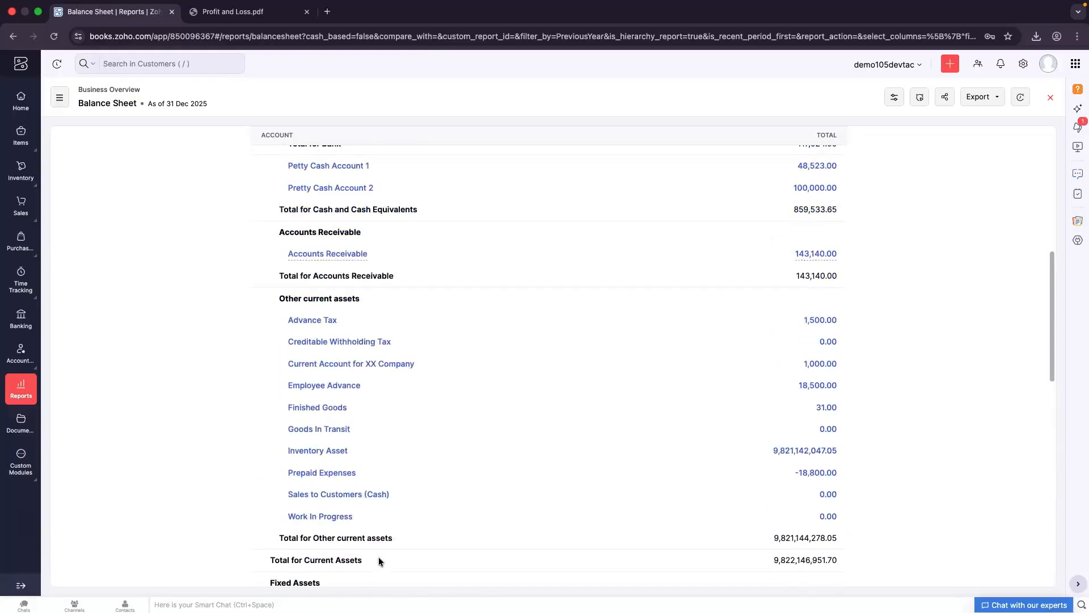
left_click(414, 502)
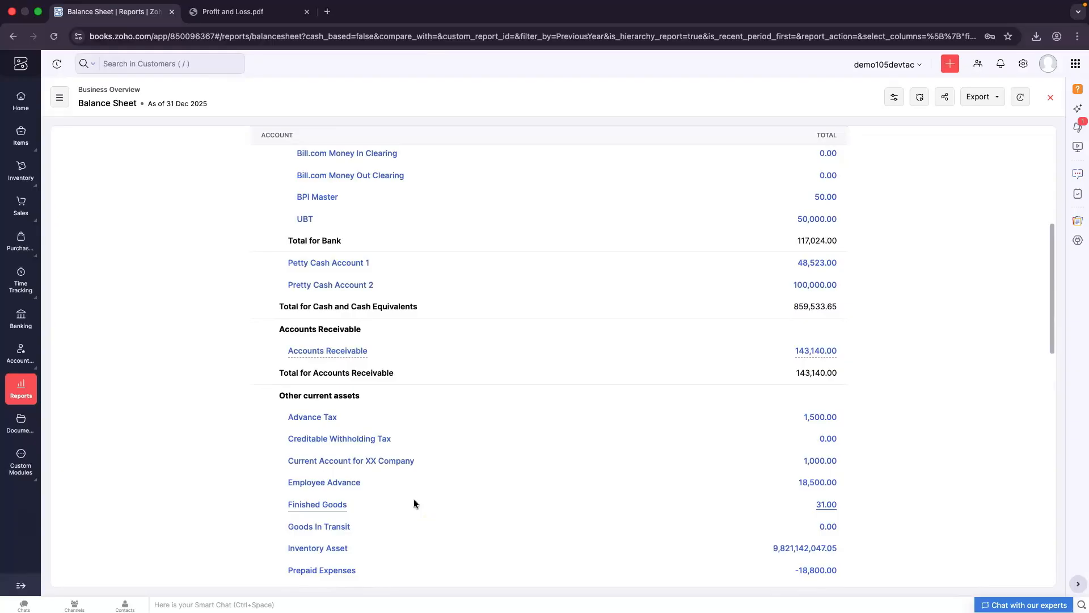
scroll(758, 441, "up", 3)
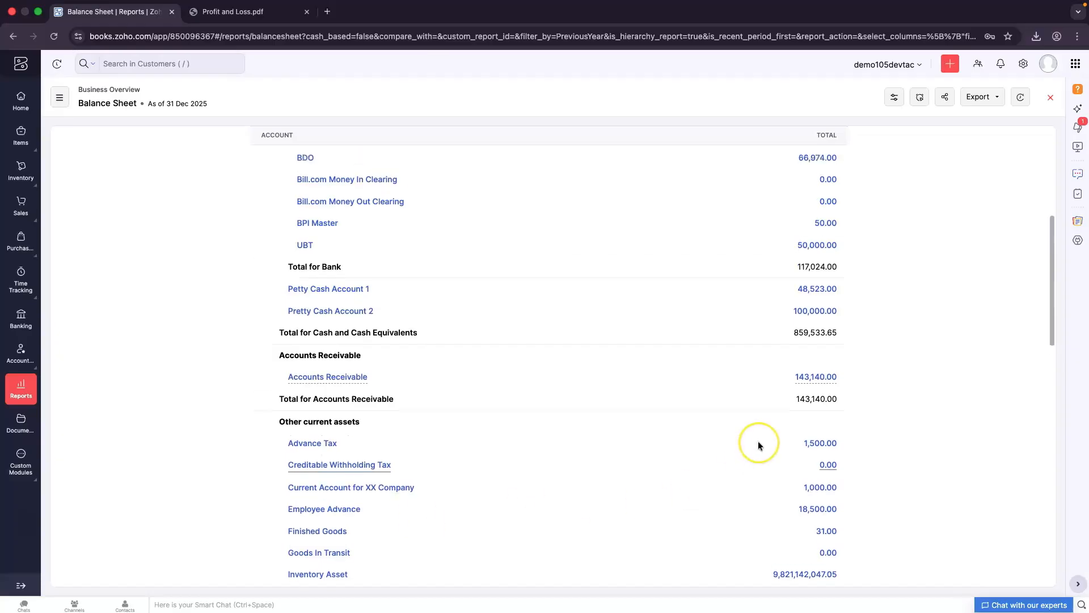
scroll(758, 445, "up", 4)
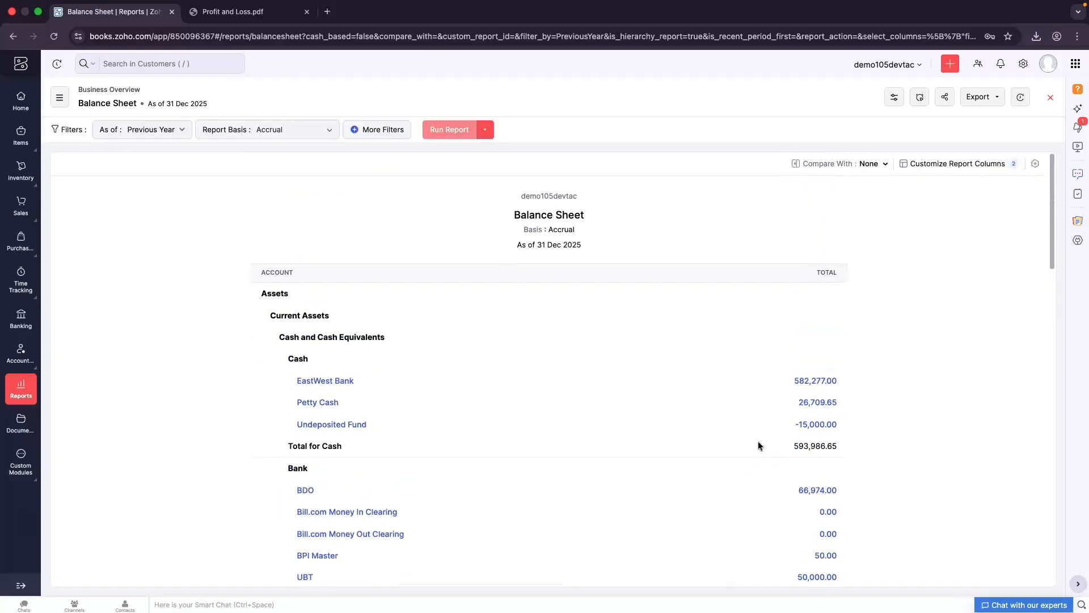
Export the Balance Sheet to PDF as Balance Sheet.pdf and open the download
left_click(982, 100)
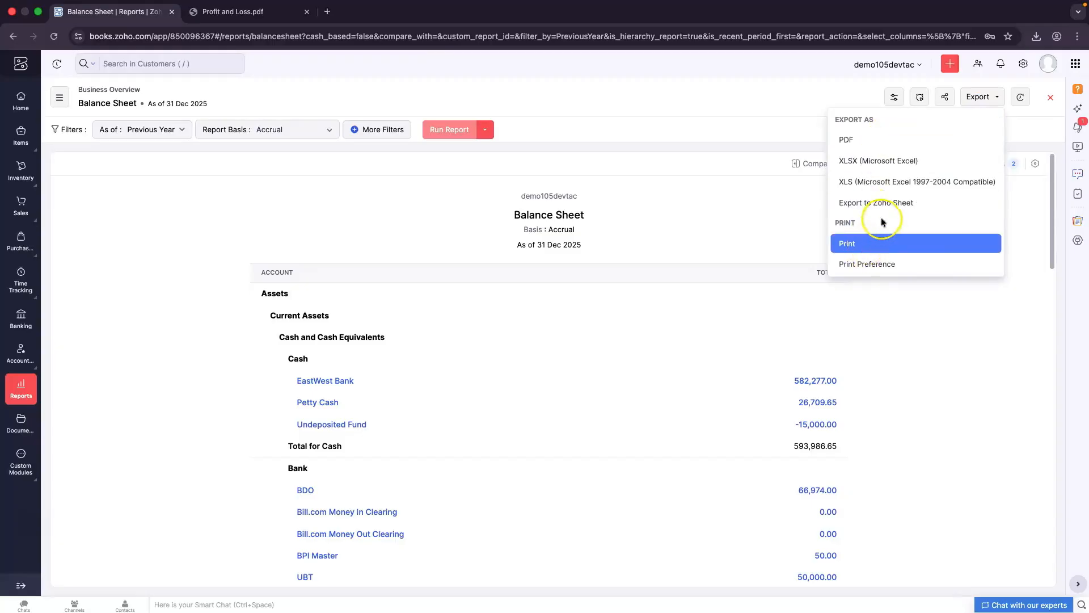
left_click(898, 140)
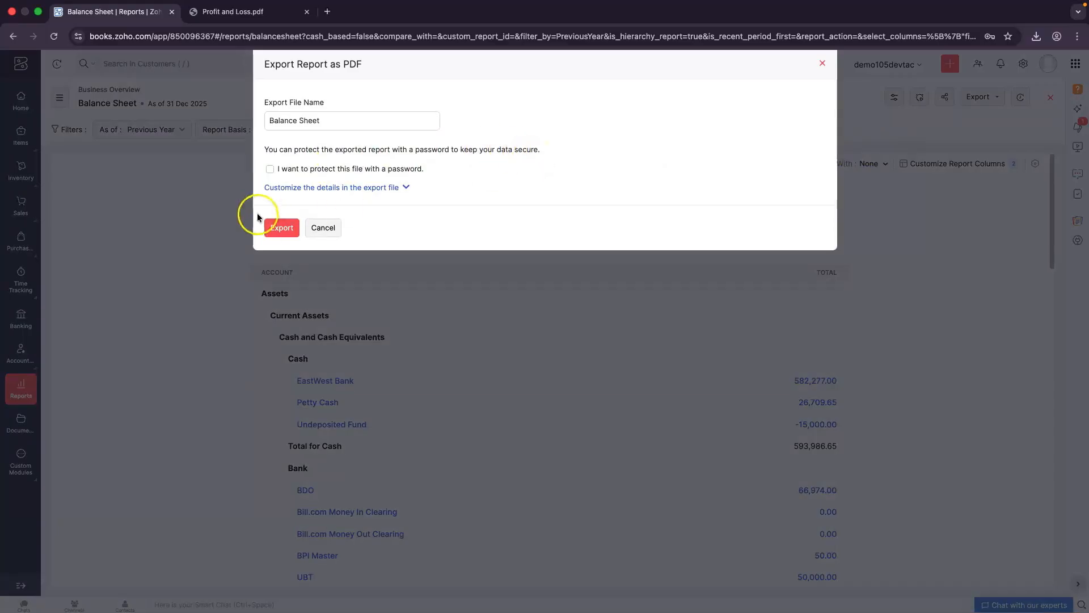
left_click(276, 232)
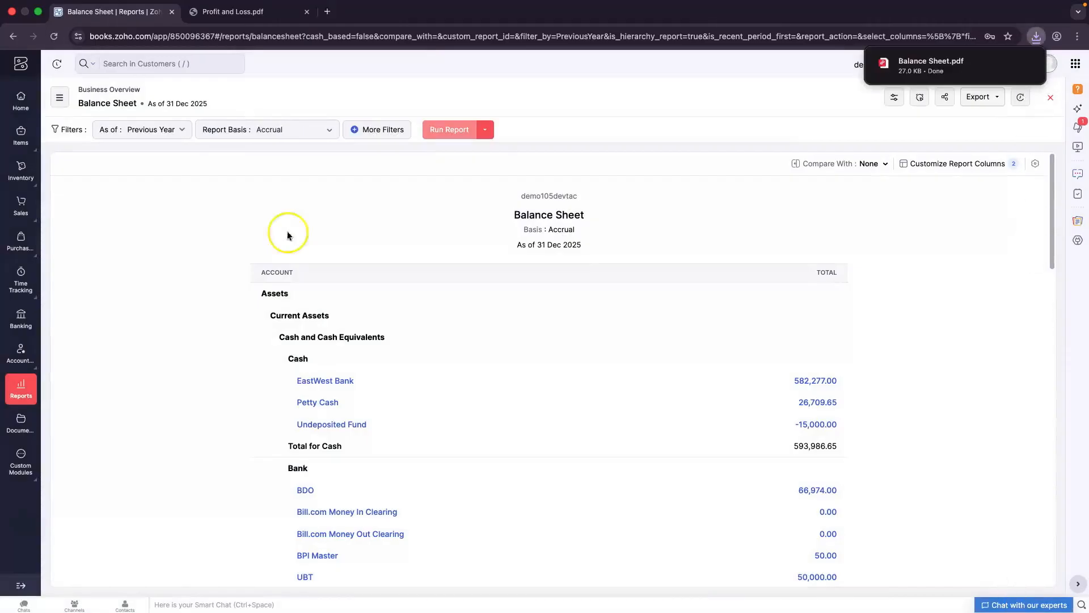
left_click(933, 63)
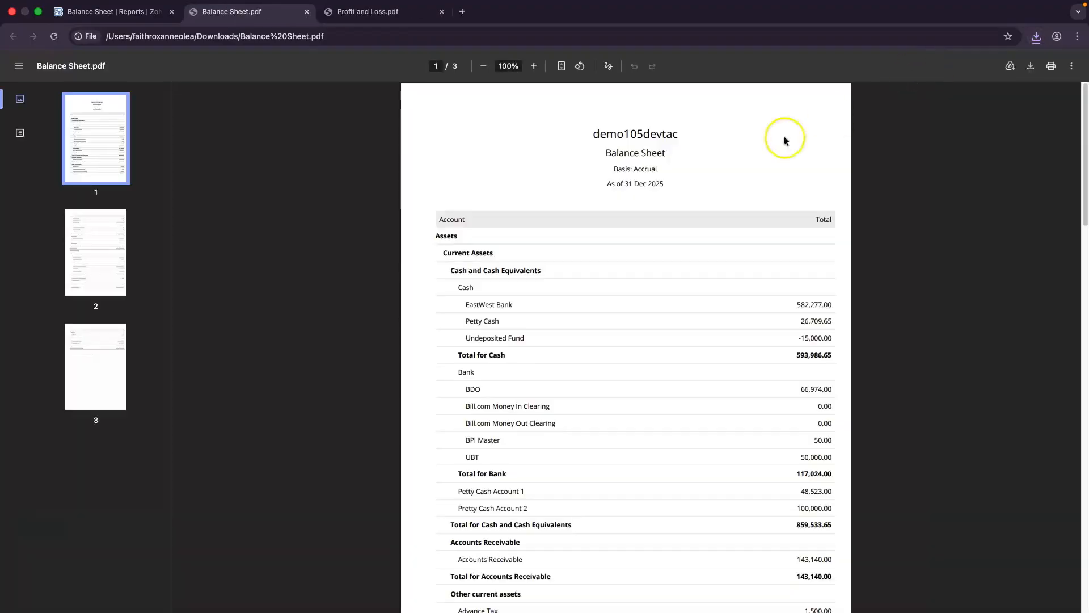
scroll(586, 335, "down", 7)
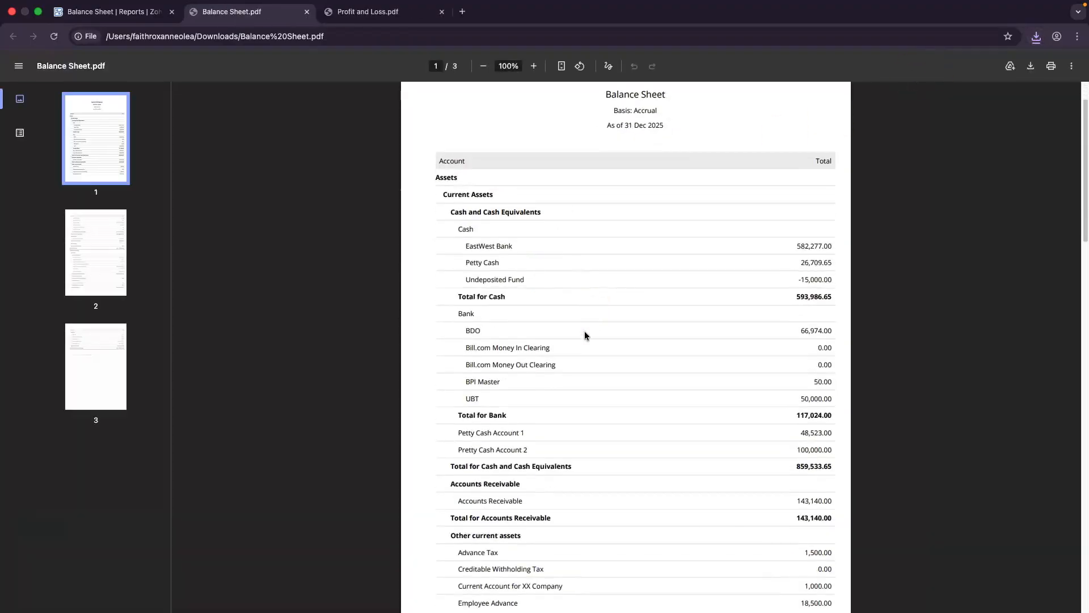
scroll(586, 336, "down", 10)
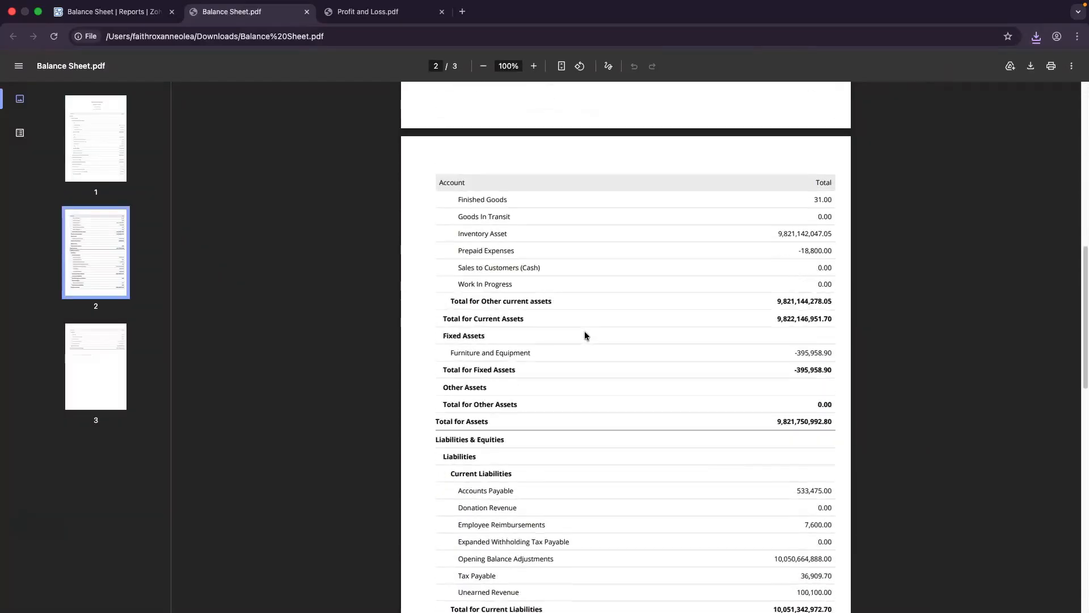
scroll(586, 335, "down", 3)
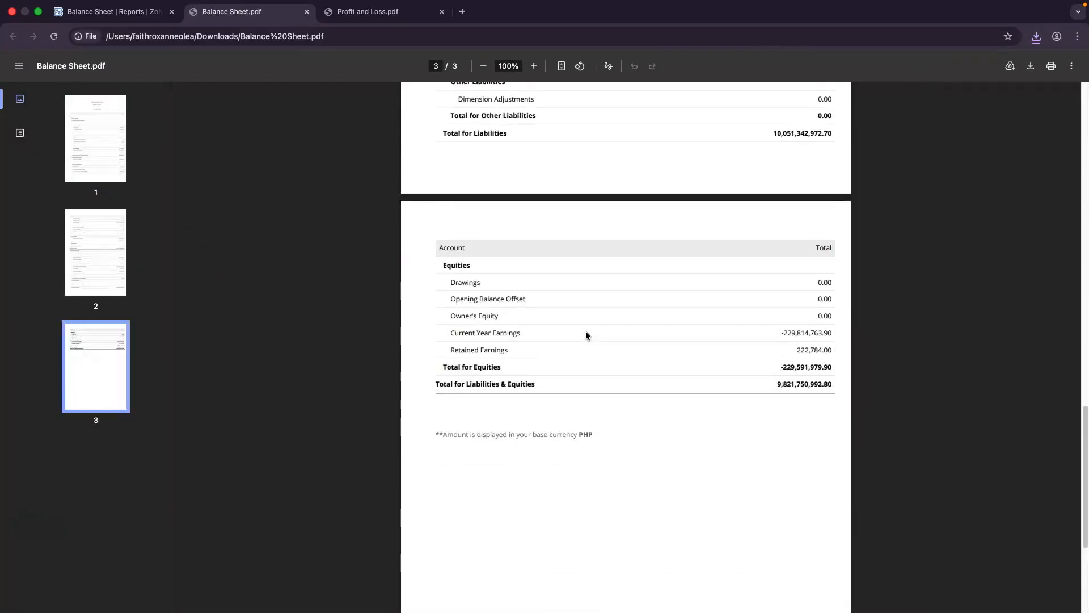
scroll(586, 336, "up", 15)
scroll(586, 336, "up", 3)
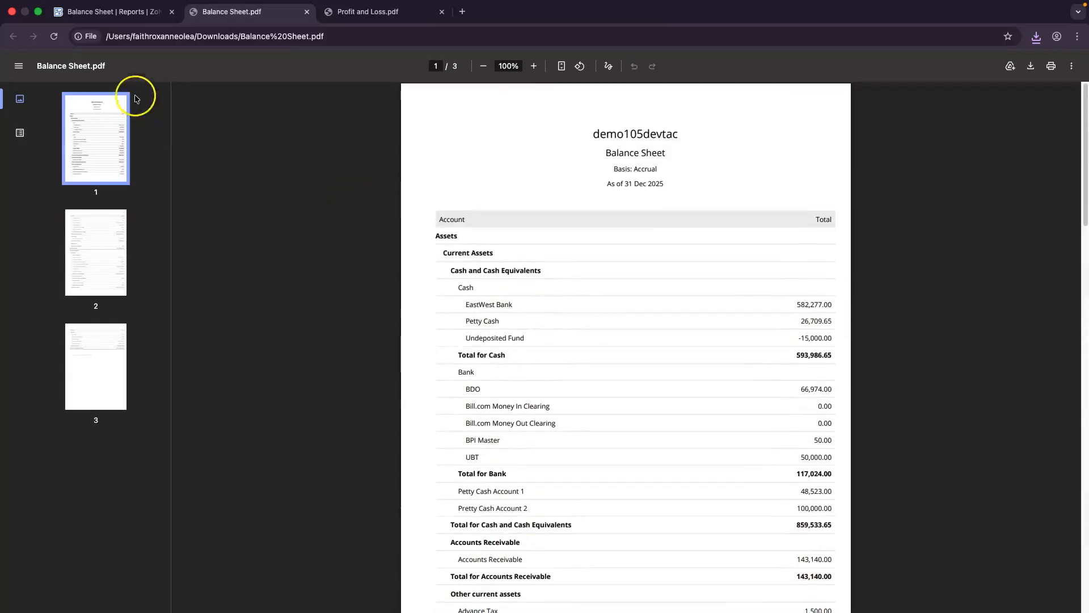
left_click(133, 12)
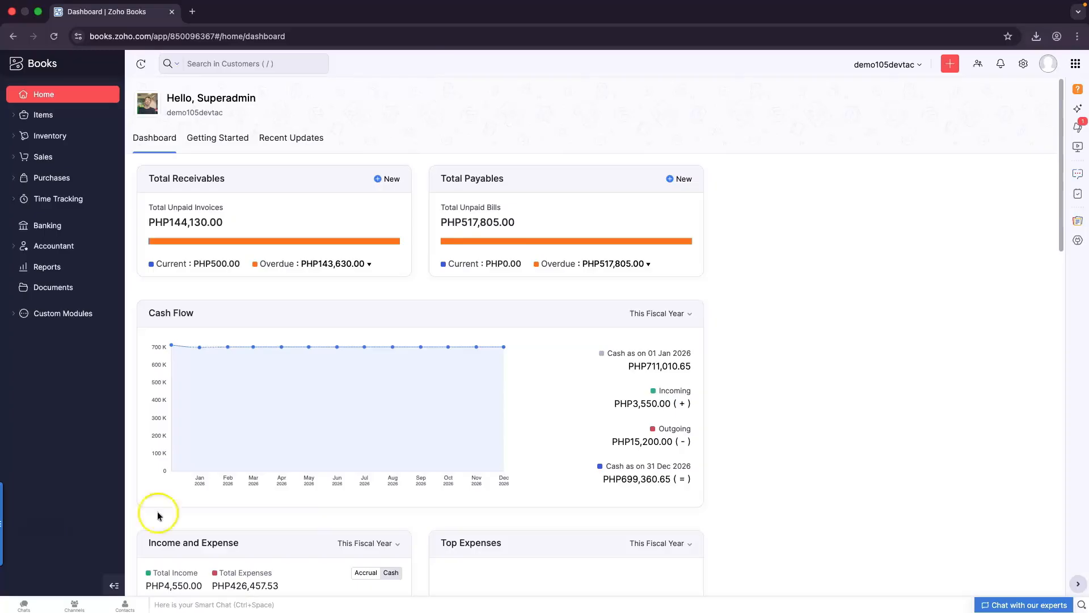
Open the All Settings page for the demo105devtac organization
left_click(1023, 64)
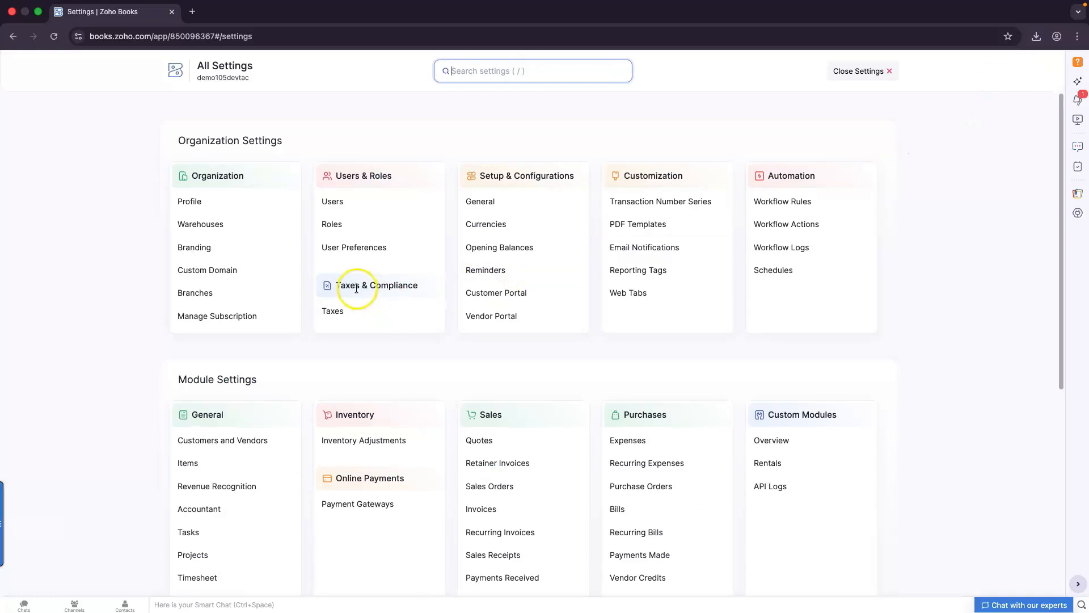
Open Taxes, glance at Tax Settings, return to Tax Rates and start a New Tax
left_click(361, 314)
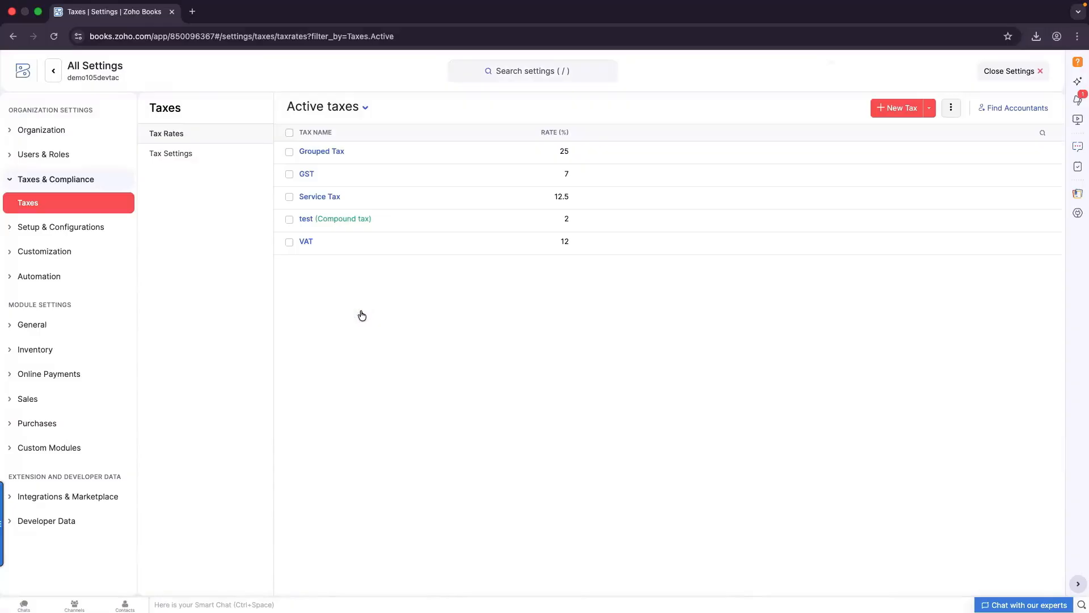
left_click(194, 155)
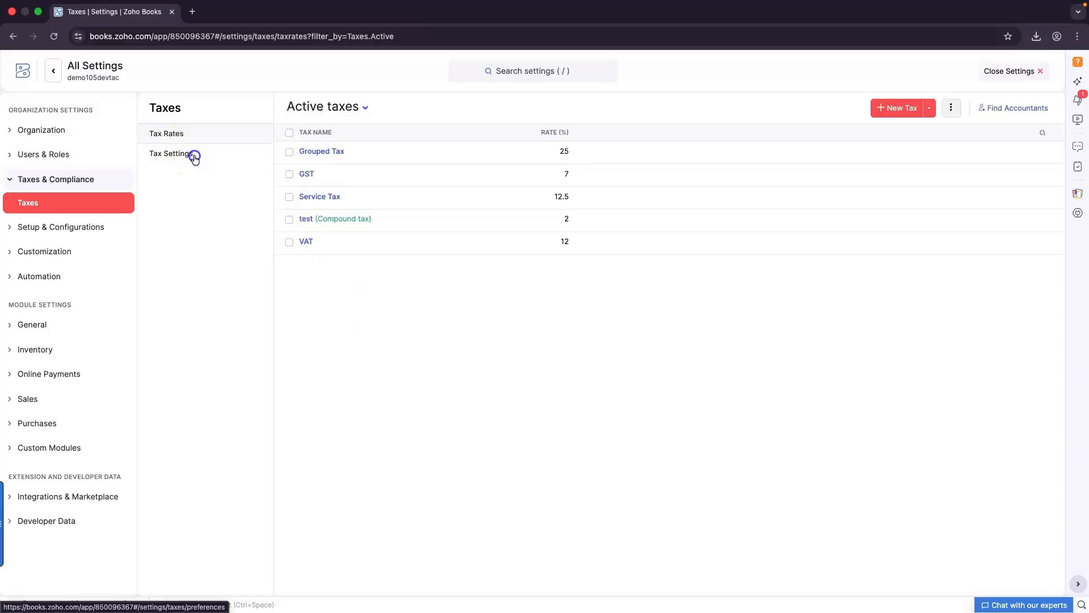
left_click(202, 138)
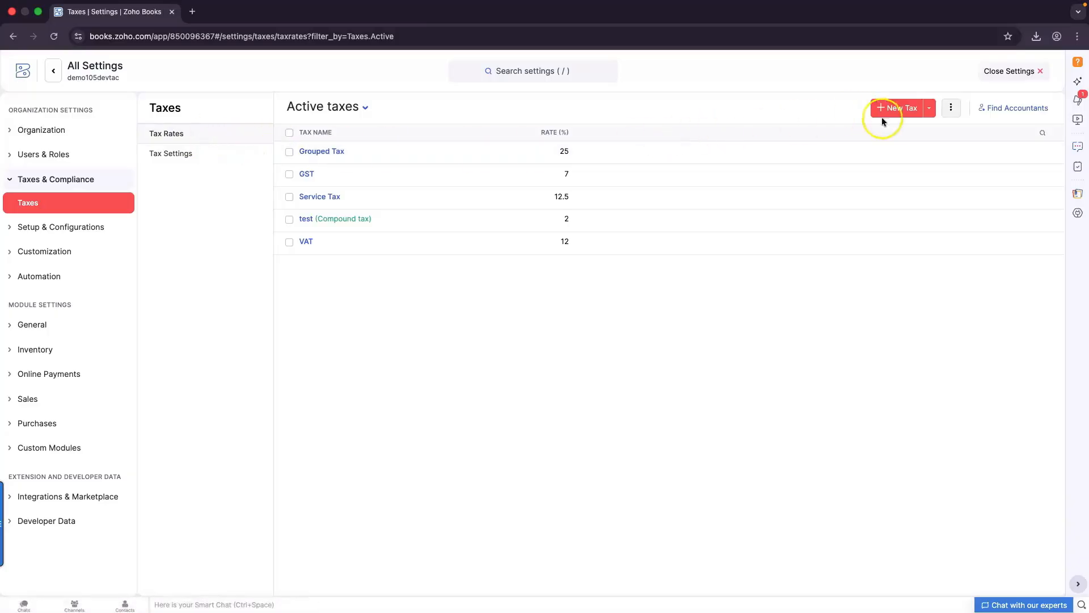
left_click(899, 113)
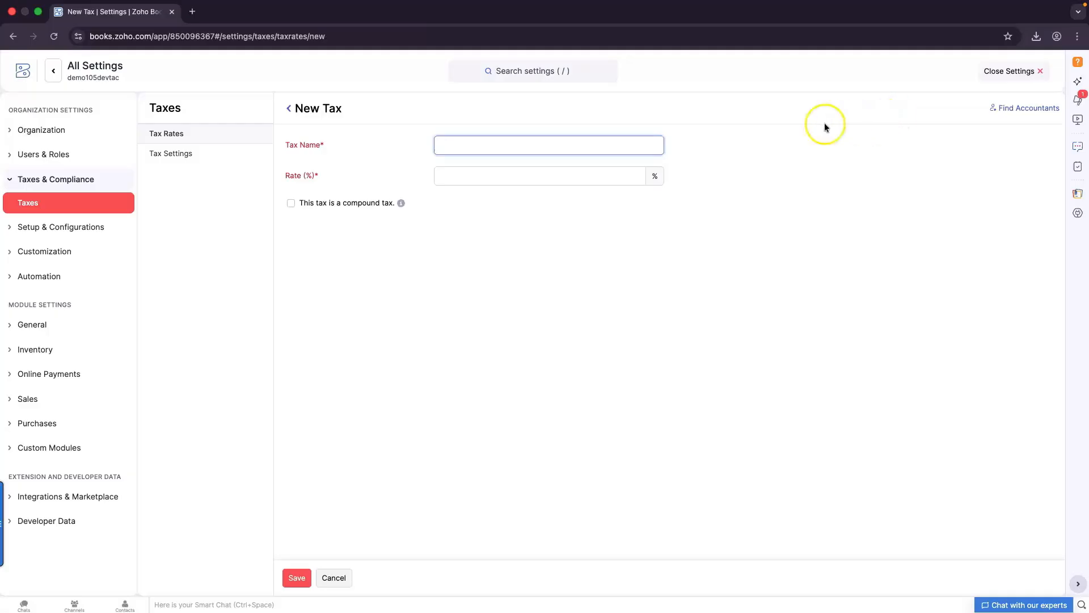
Save a non-compound tax named Travel Tax at 12%, then return to the dashboard
left_click(553, 149)
type("Travel Ta")
left_click(529, 179)
type("12")
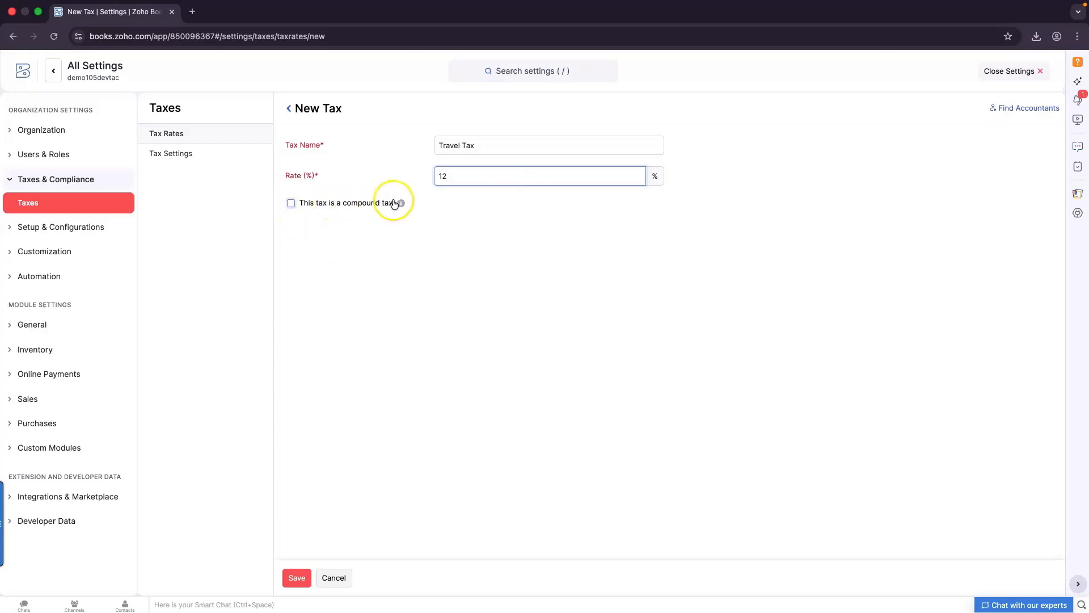
mouse_move(402, 206)
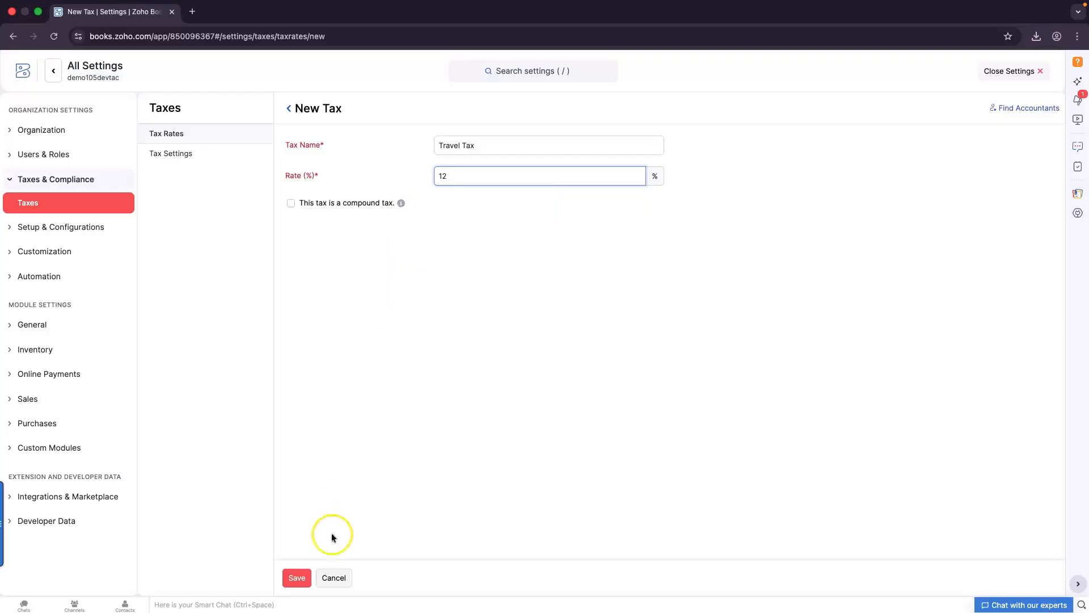
left_click(291, 578)
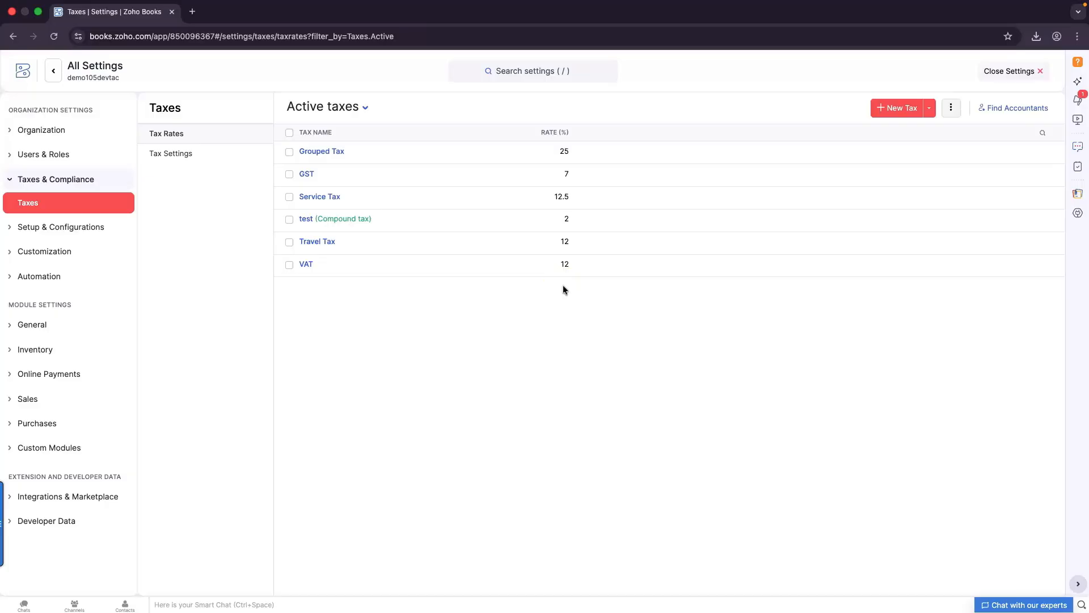
left_click(1000, 72)
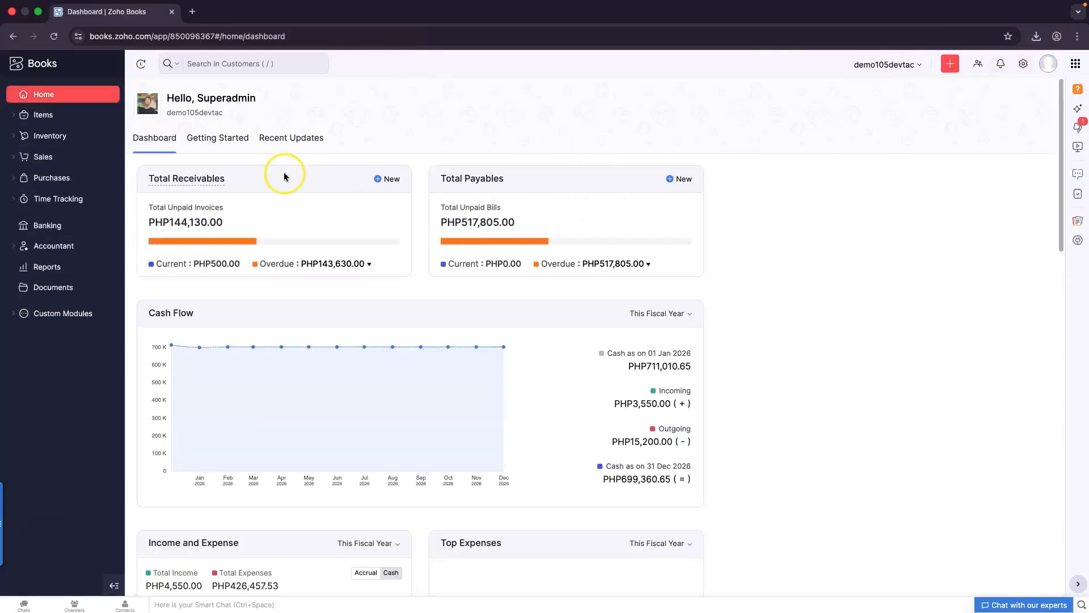
Go to Purchases > Bills and start a new bill
left_click(46, 181)
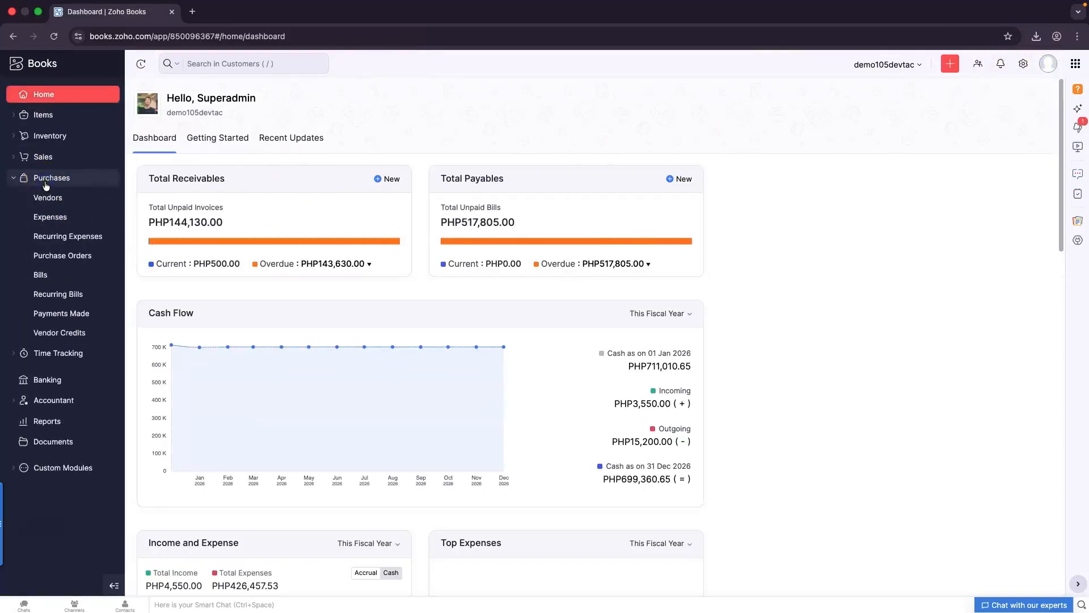
left_click(60, 278)
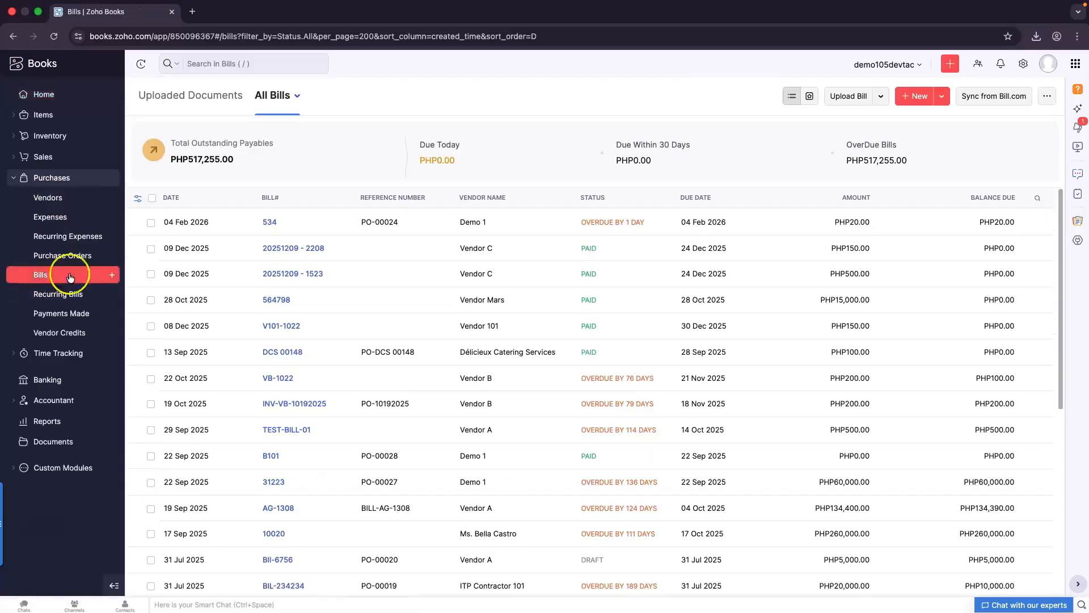
left_click(915, 98)
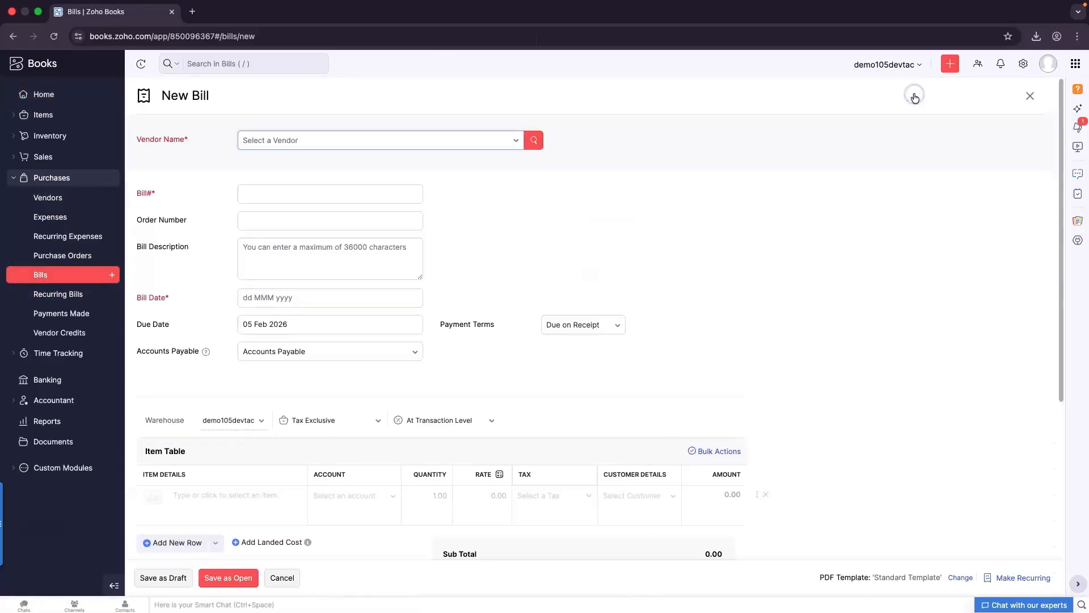
Fill in vendor Demo 1, Bill# and Order Number 12345, description Test, and date 05 Feb 2026
left_click(317, 142)
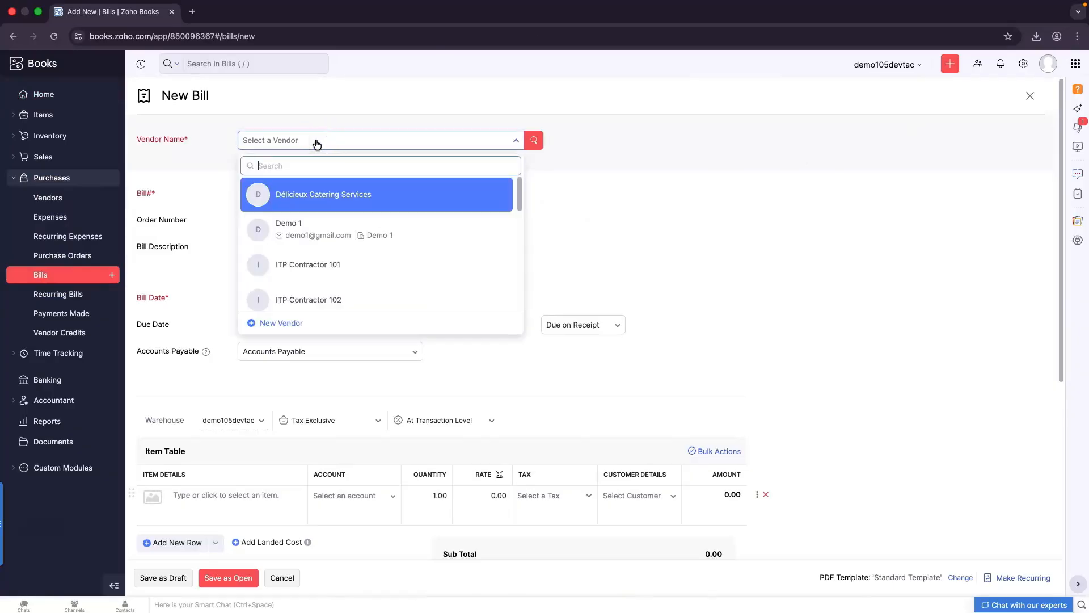
left_click(301, 227)
left_click(286, 232)
type("1")
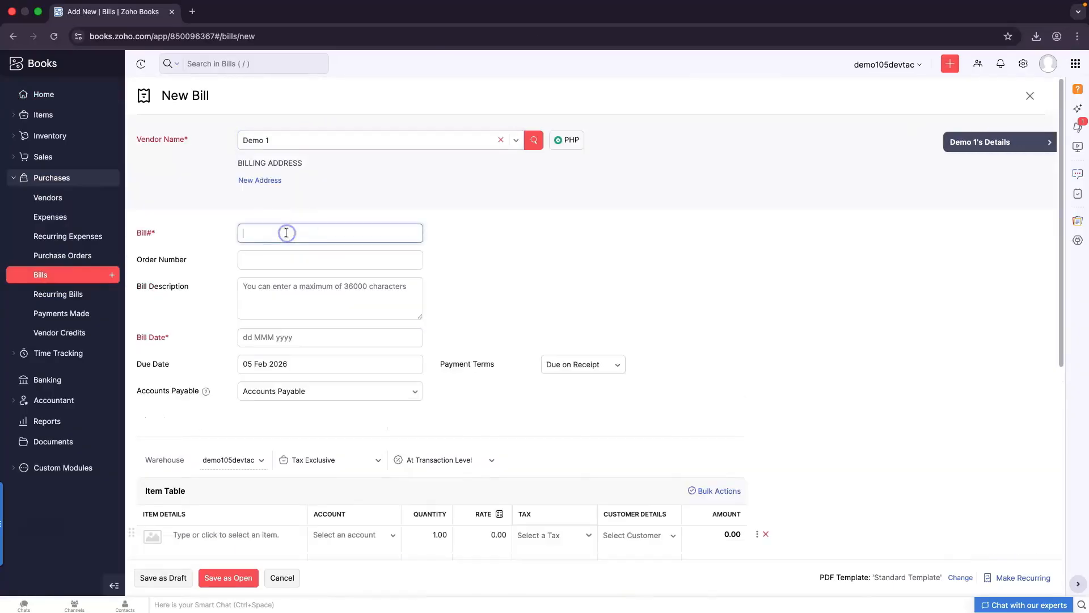
type("2345")
key("super+a")
key("super+c")
left_click(267, 261)
key("super+v")
left_click(264, 287)
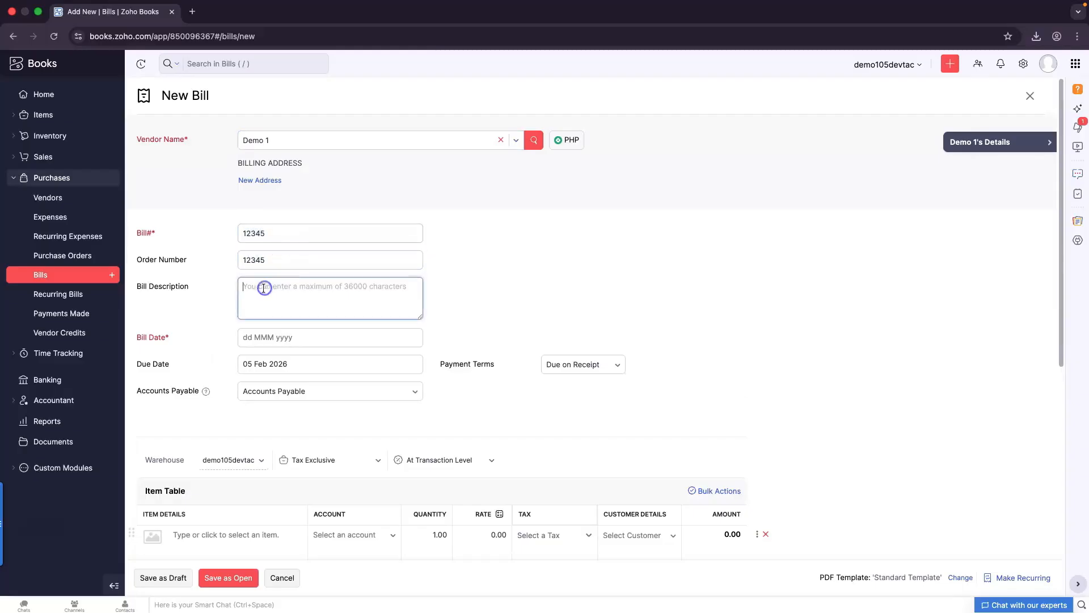
type("Test")
left_click(287, 336)
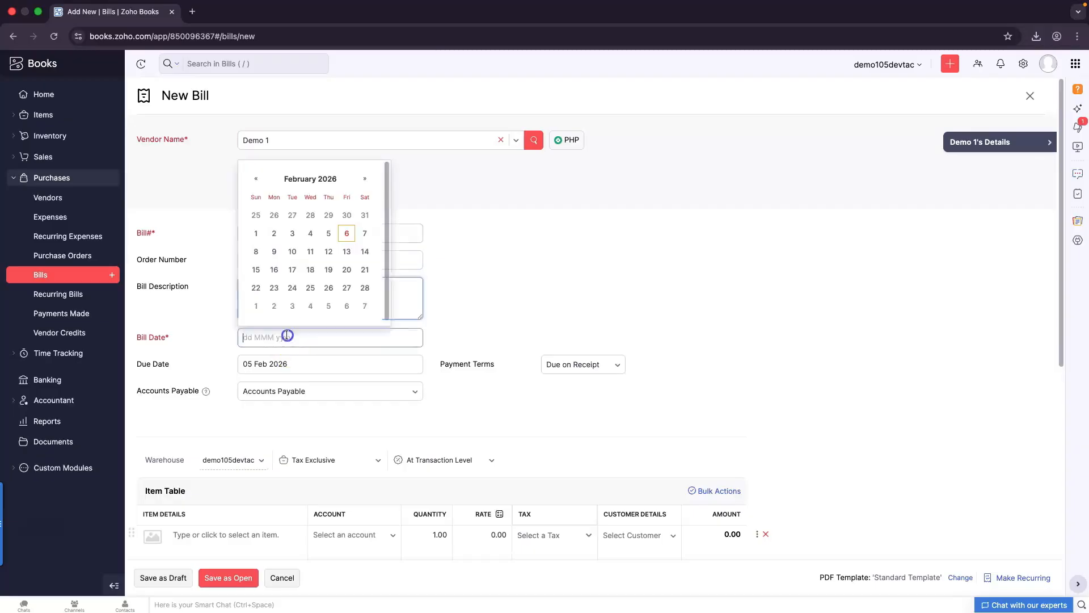
left_click(328, 234)
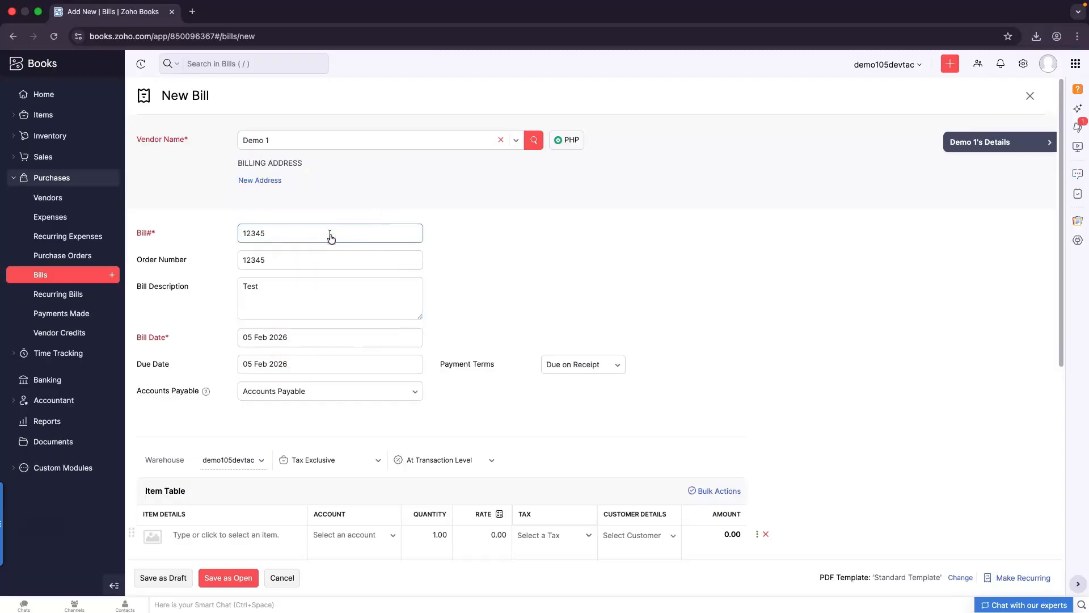
scroll(360, 363, "down", 6)
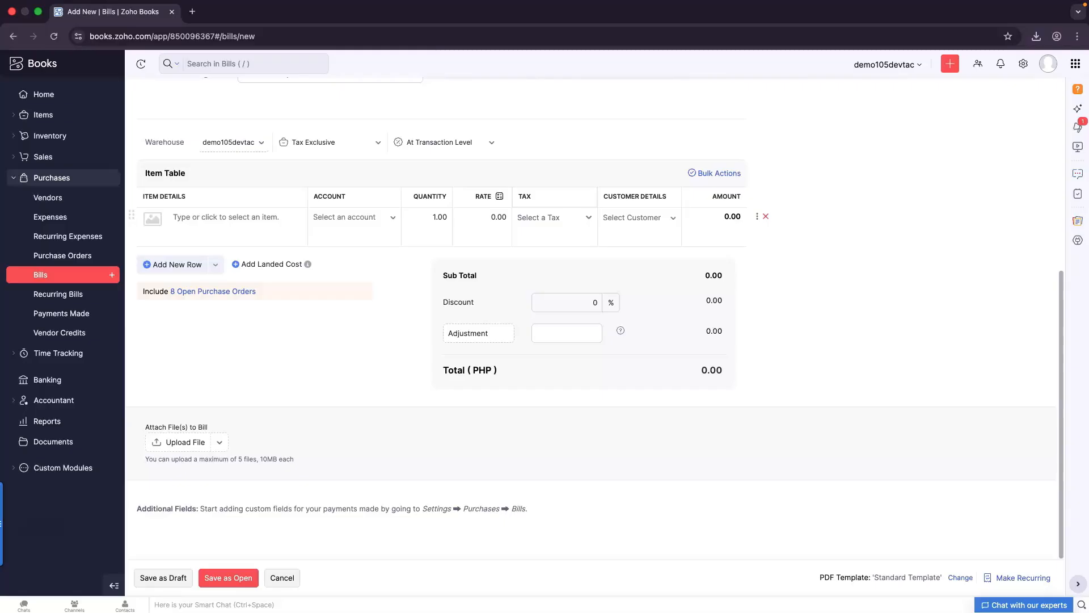
Add a Case line taxed Travel Tax [12%] for customer ABC Corp
left_click(220, 219)
left_click(224, 262)
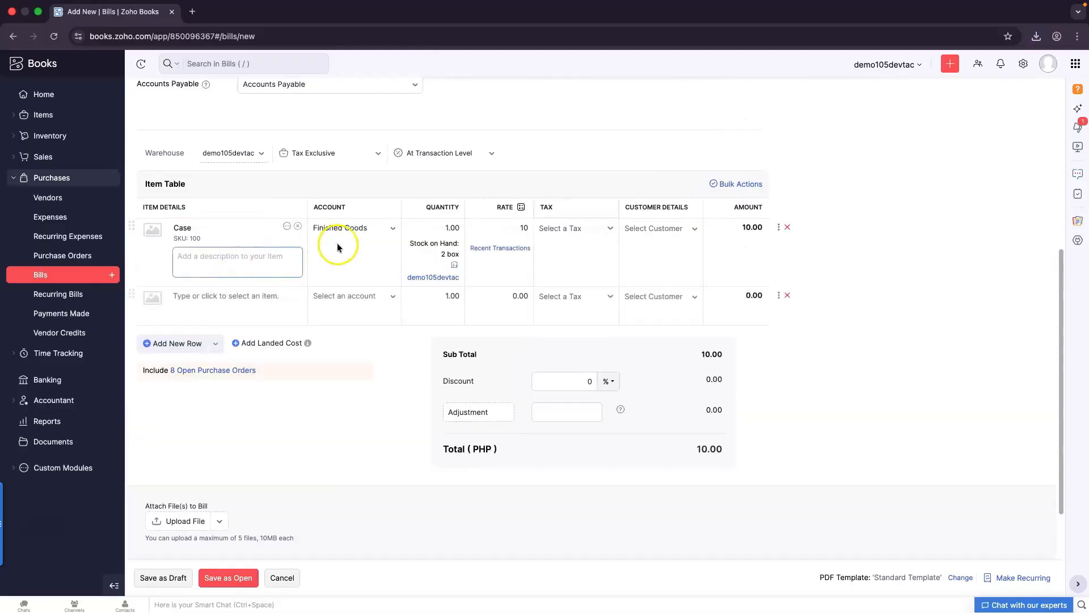
left_click(514, 228)
left_click(607, 228)
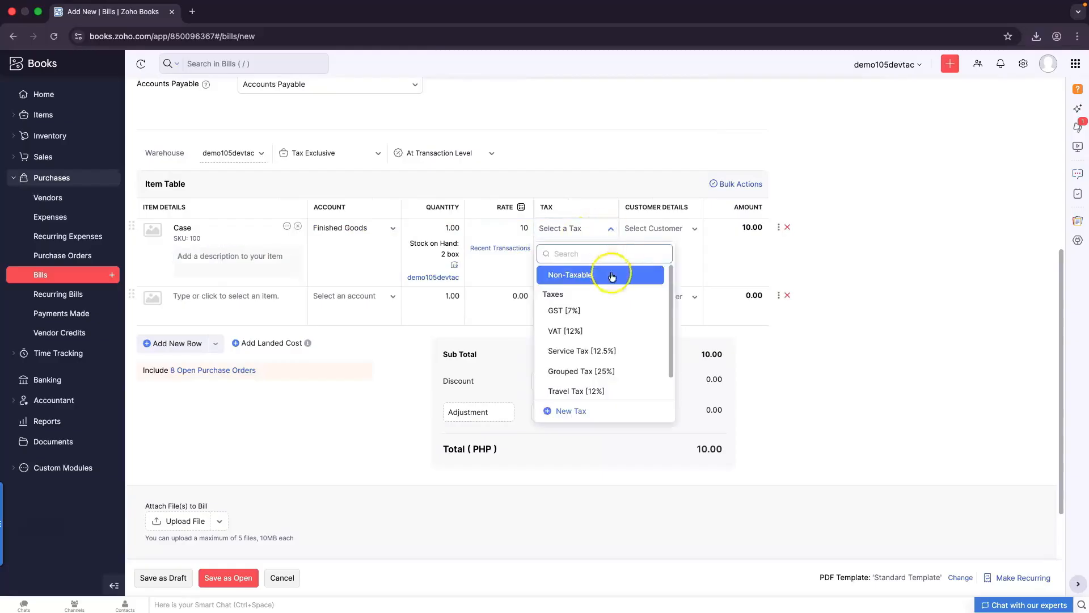
scroll(609, 392, "down", 1)
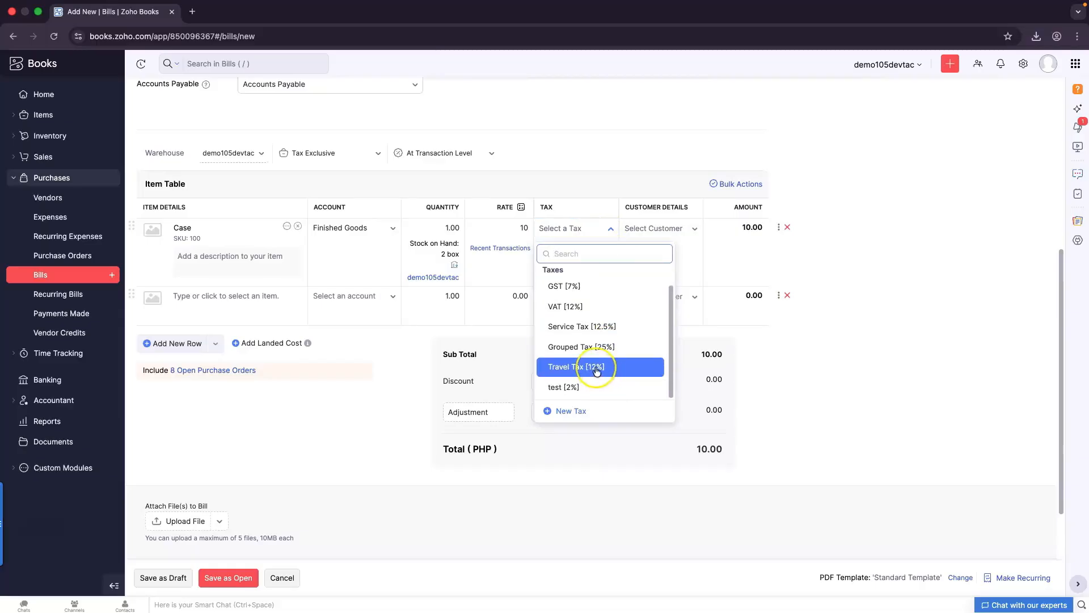
left_click(596, 369)
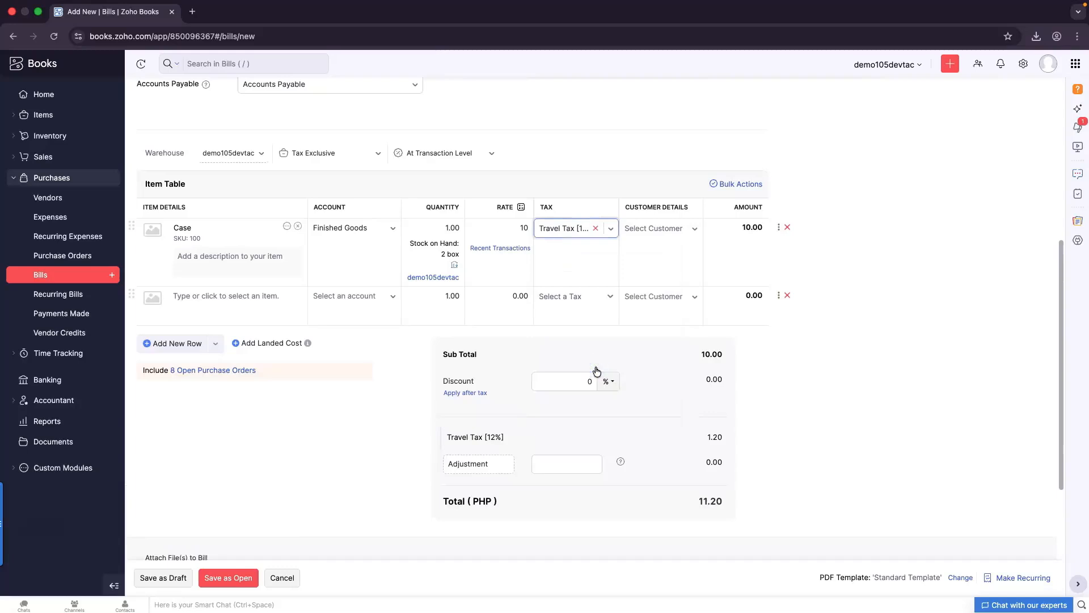
left_click(647, 230)
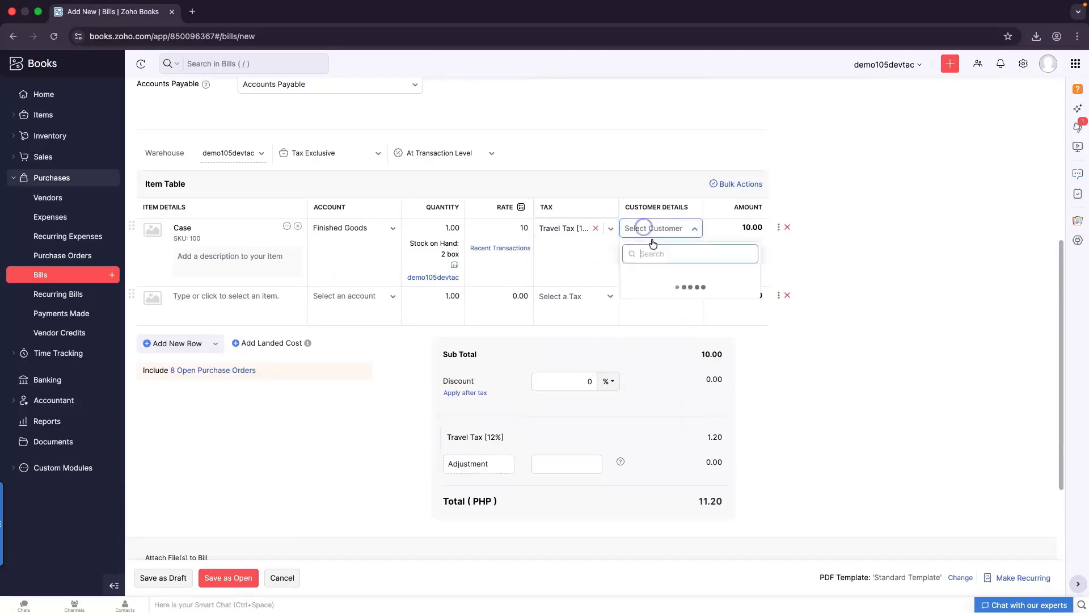
left_click(656, 275)
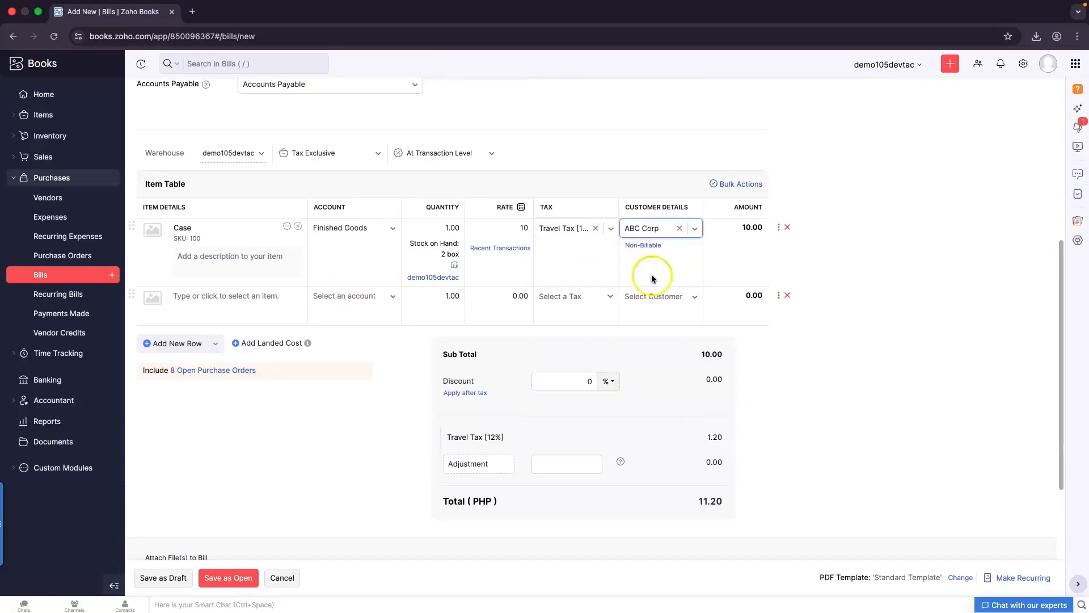
Add a CCTV Dome Camera line taxed VAT [12%] for customer ABC Corp
left_click(251, 307)
left_click(266, 337)
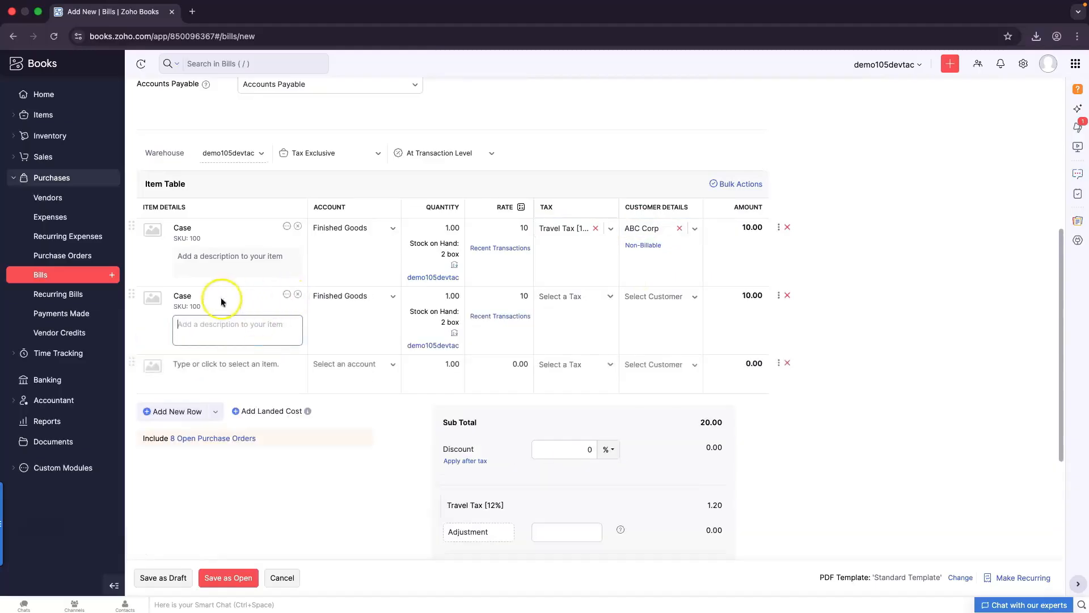
left_click(297, 296)
left_click(231, 377)
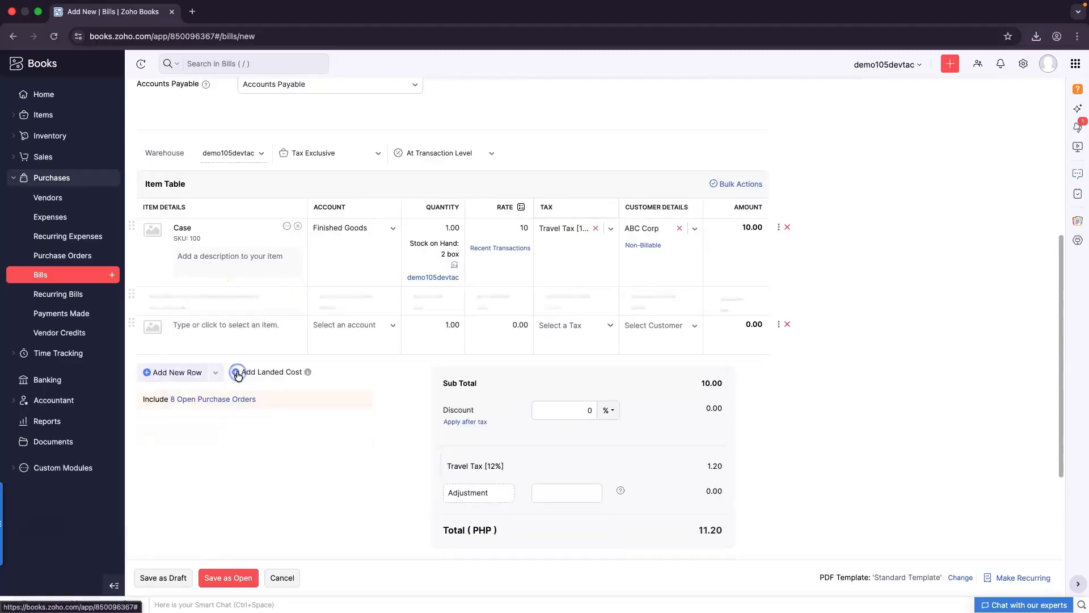
left_click(577, 299)
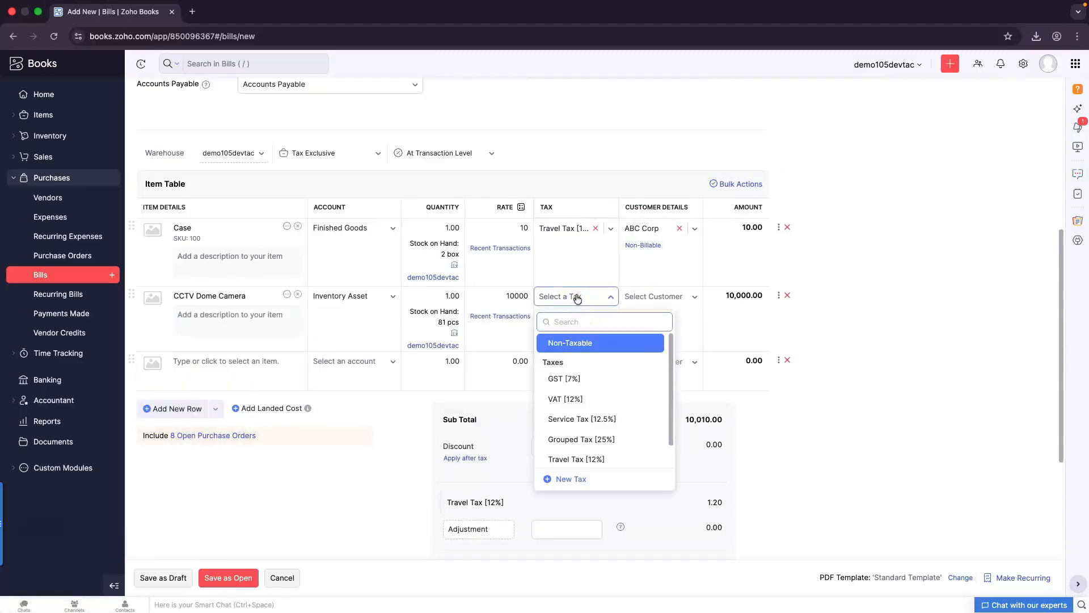
left_click(570, 407)
left_click(645, 294)
left_click(647, 343)
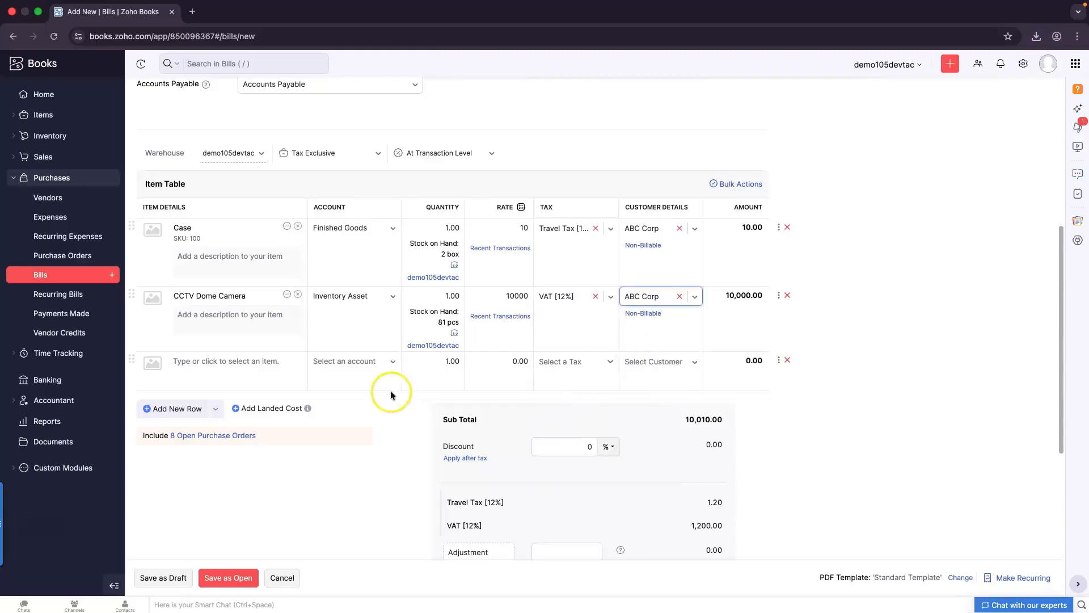
Add a CCTV Installation Service line taxed GST [7%] for ABC Corp and remove the empty row
left_click(263, 364)
left_click(263, 471)
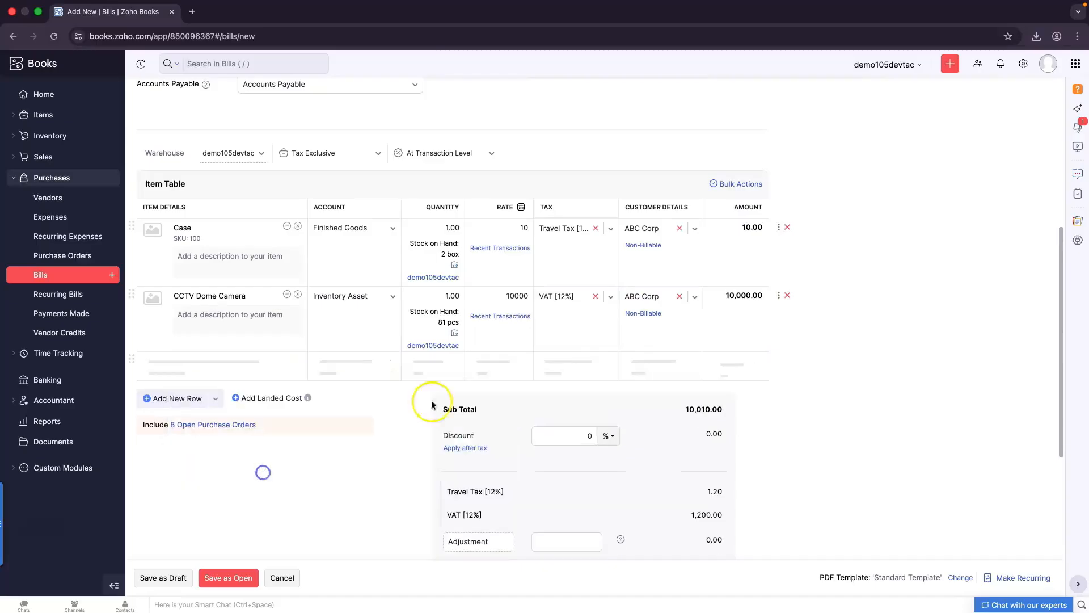
left_click(570, 362)
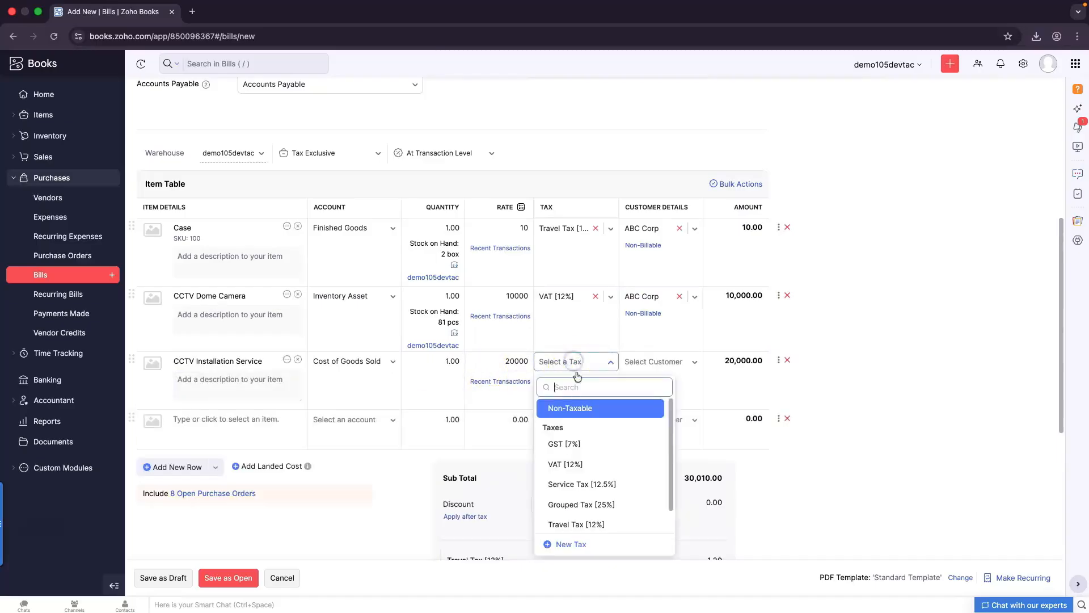
left_click(585, 446)
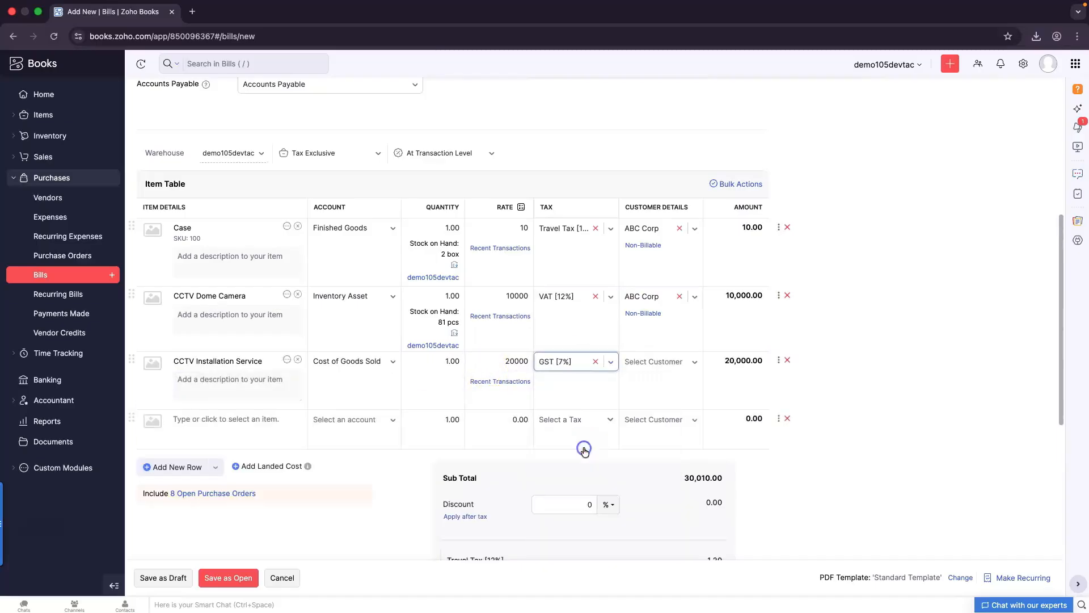
left_click(650, 363)
left_click(642, 409)
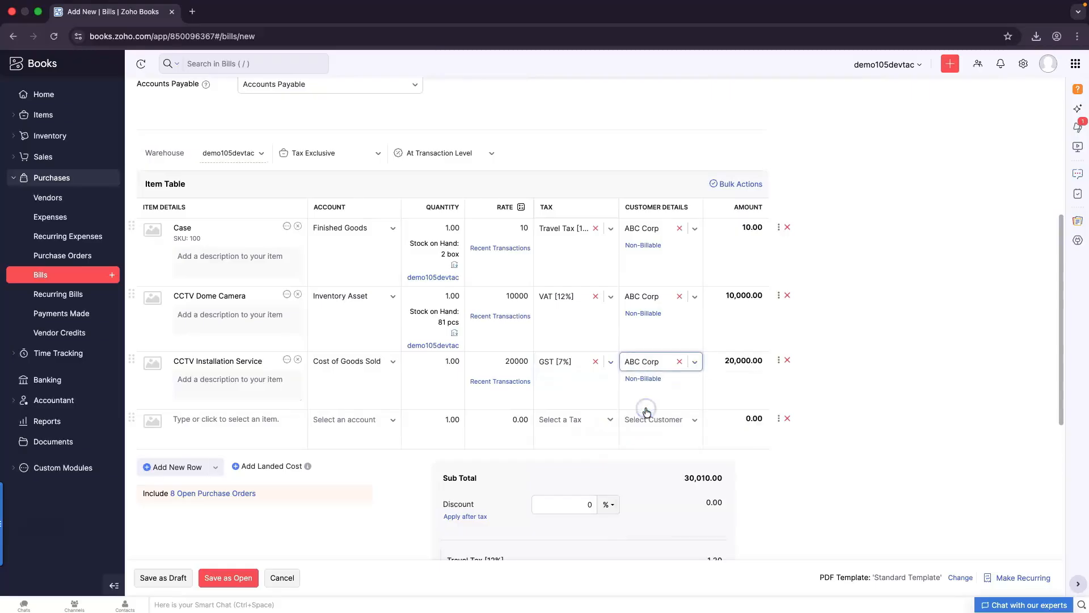
left_click(788, 418)
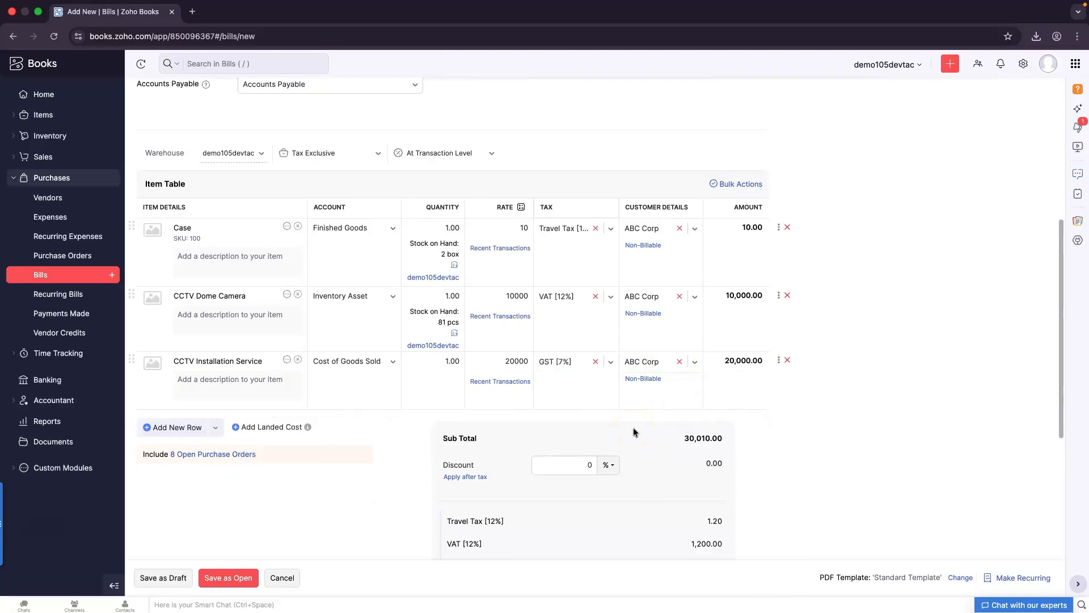
scroll(634, 431, "down", 5)
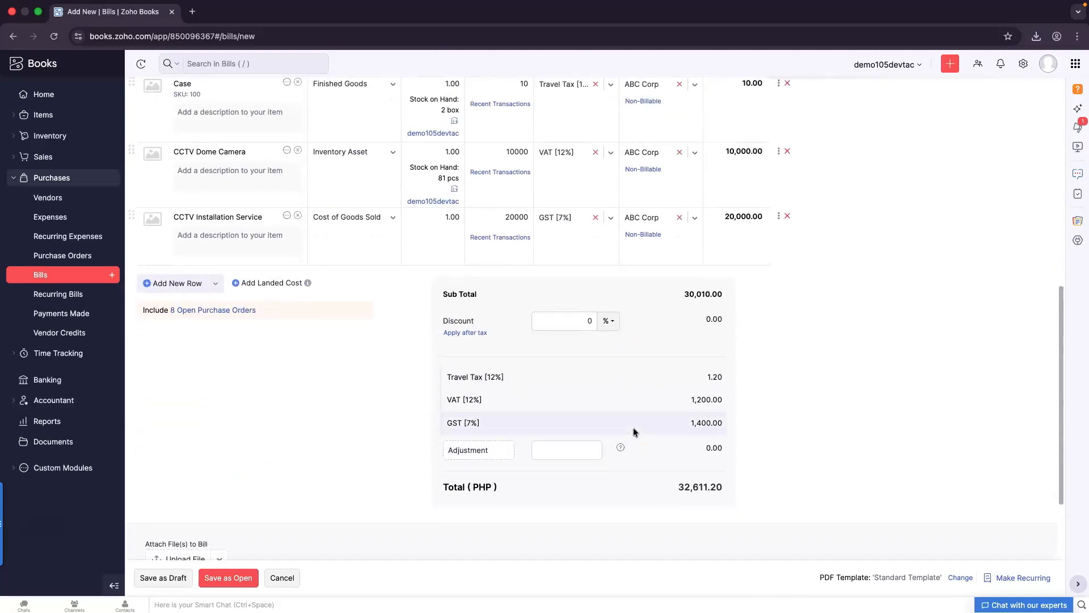
Apply a 10% bill discount posted to the Purchase Discounts account
scroll(633, 431, "down", 3)
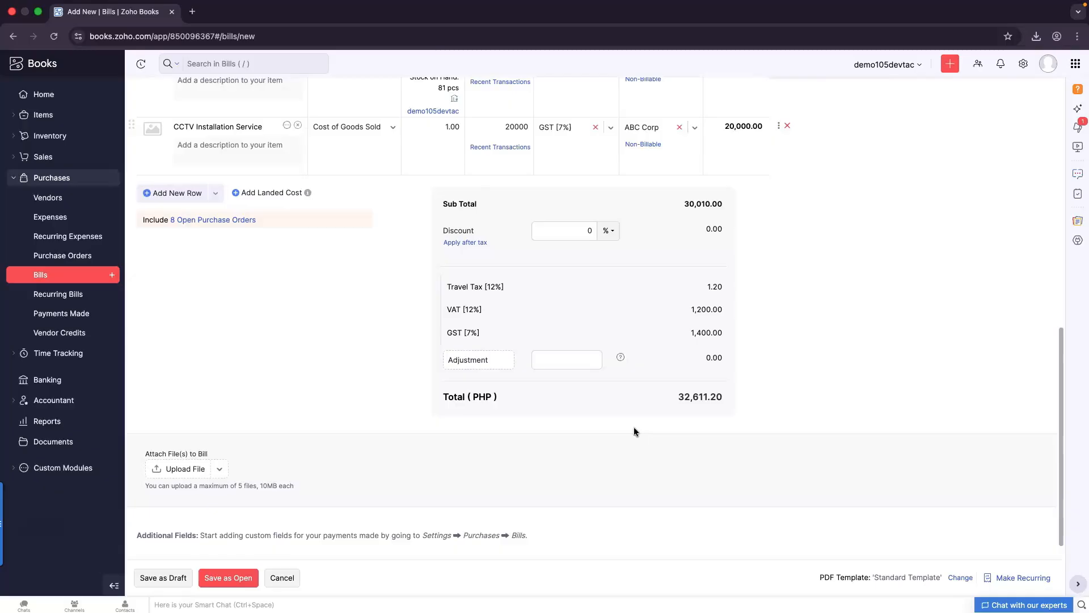
left_click(580, 230)
left_click(611, 267)
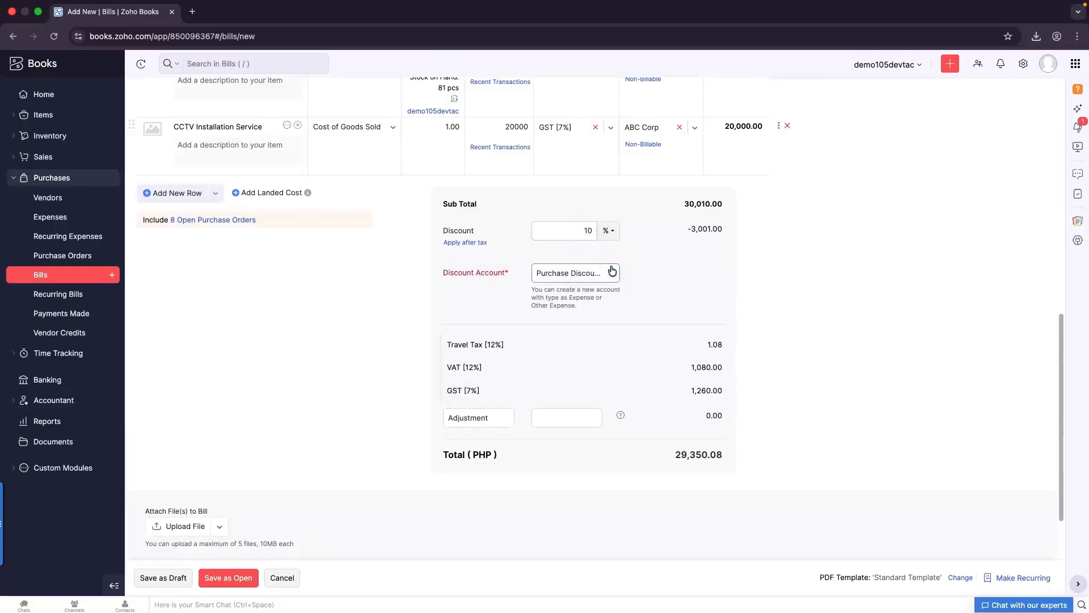
left_click(610, 273)
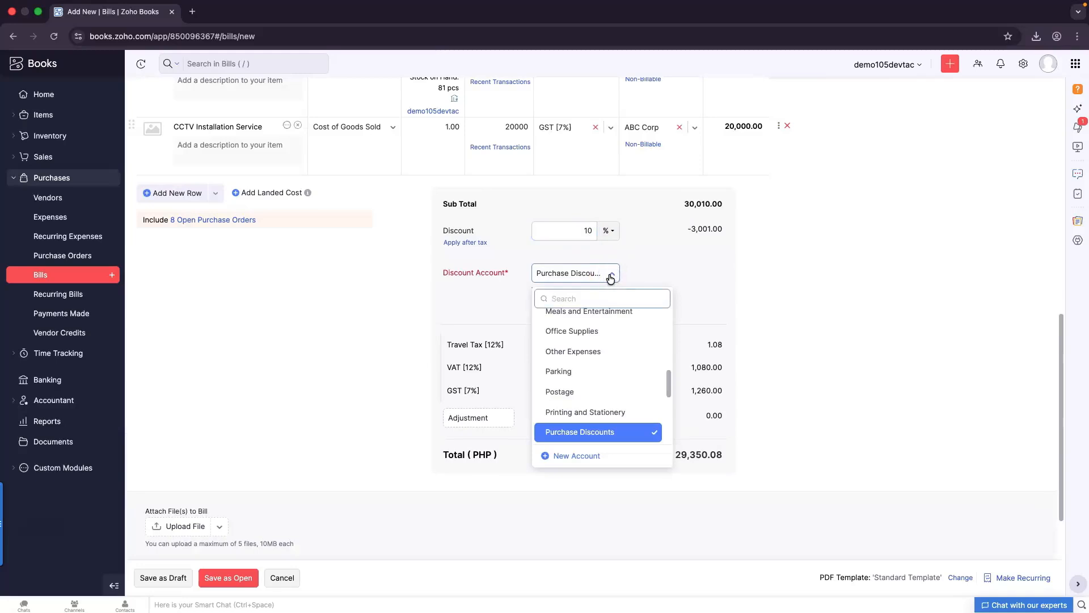
left_click(611, 275)
scroll(648, 385, "down", 1)
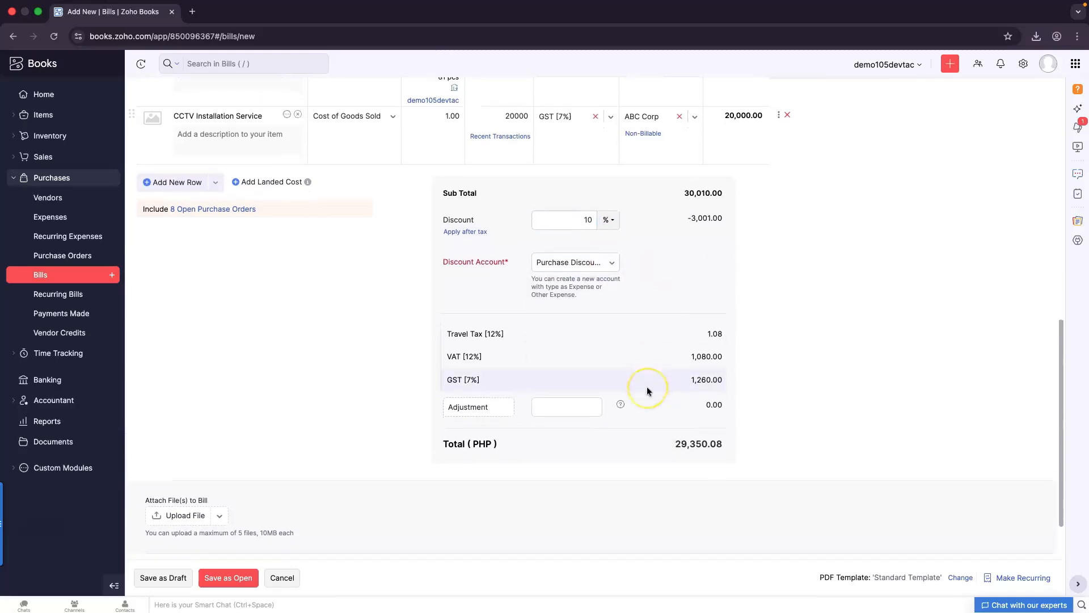
scroll(647, 388, "up", 3)
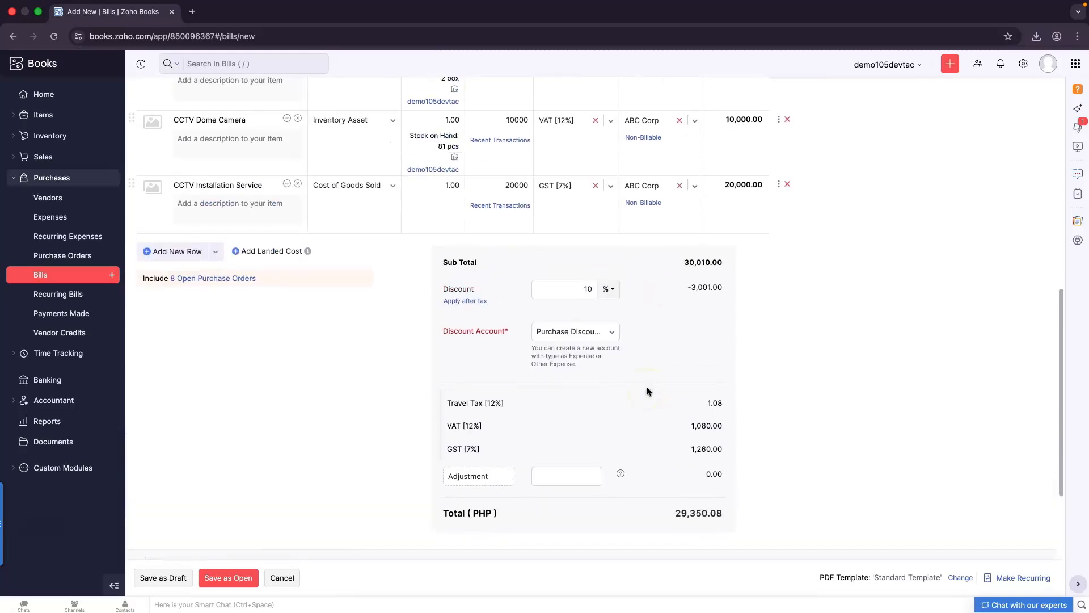
scroll(648, 390, "up", 2)
Change the installation line's tax to Service Tax [12.5%]
left_click(628, 230)
left_click(610, 221)
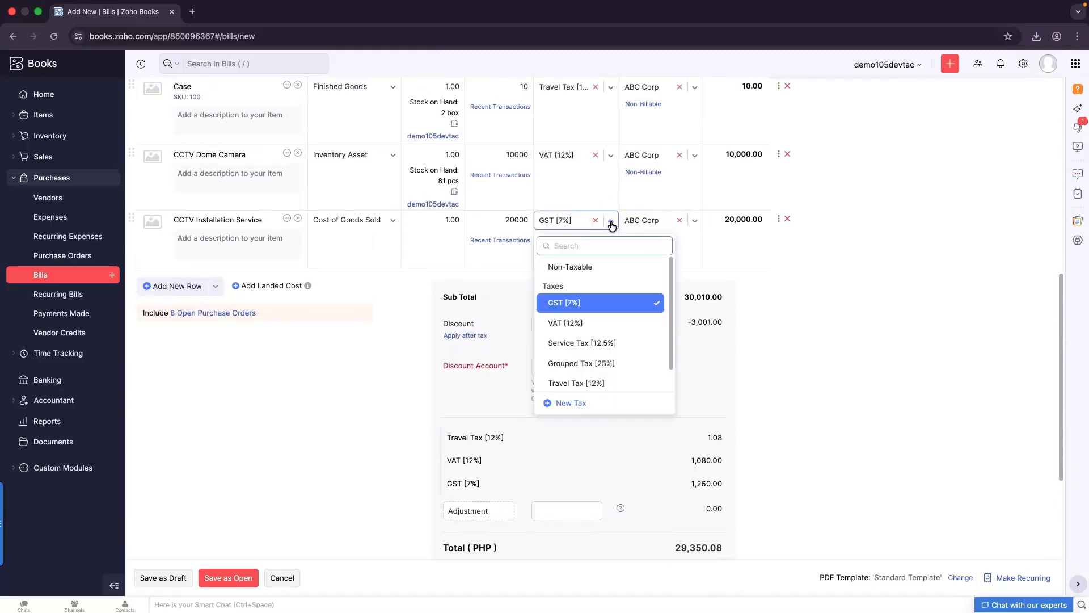
left_click(597, 343)
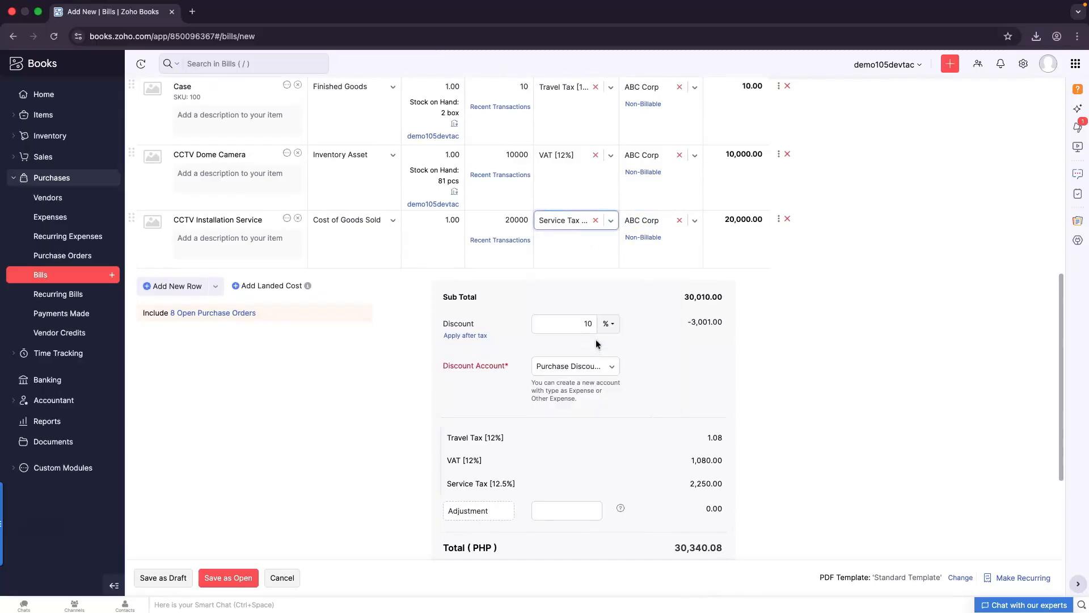
Put VAT [12%] on the CCTV Installation Service line and save the PHP 30,250.08 bill as Open
scroll(584, 438, "down", 2)
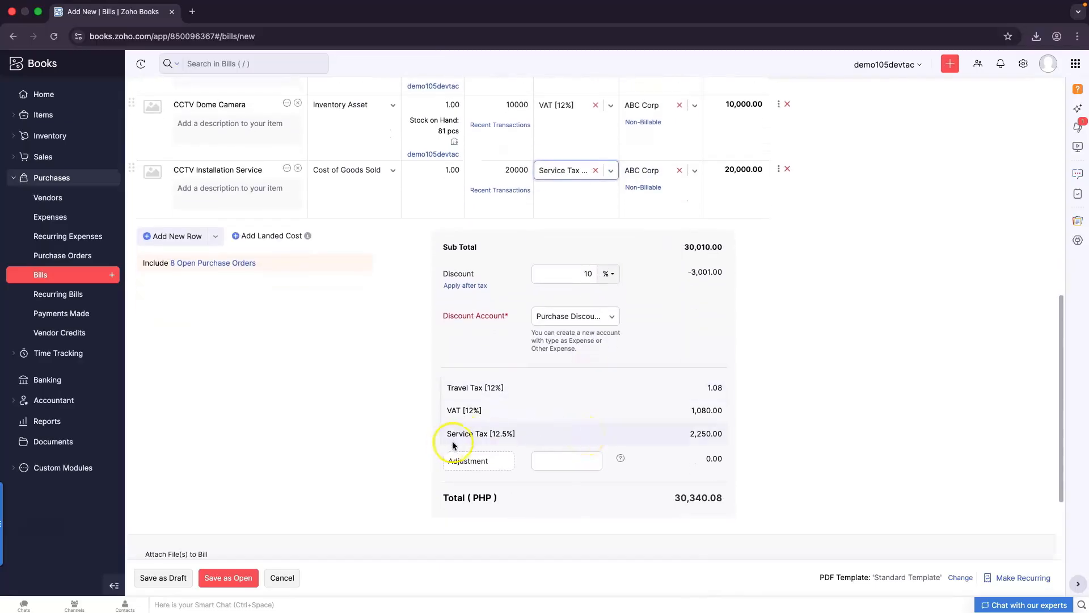
left_click(611, 172)
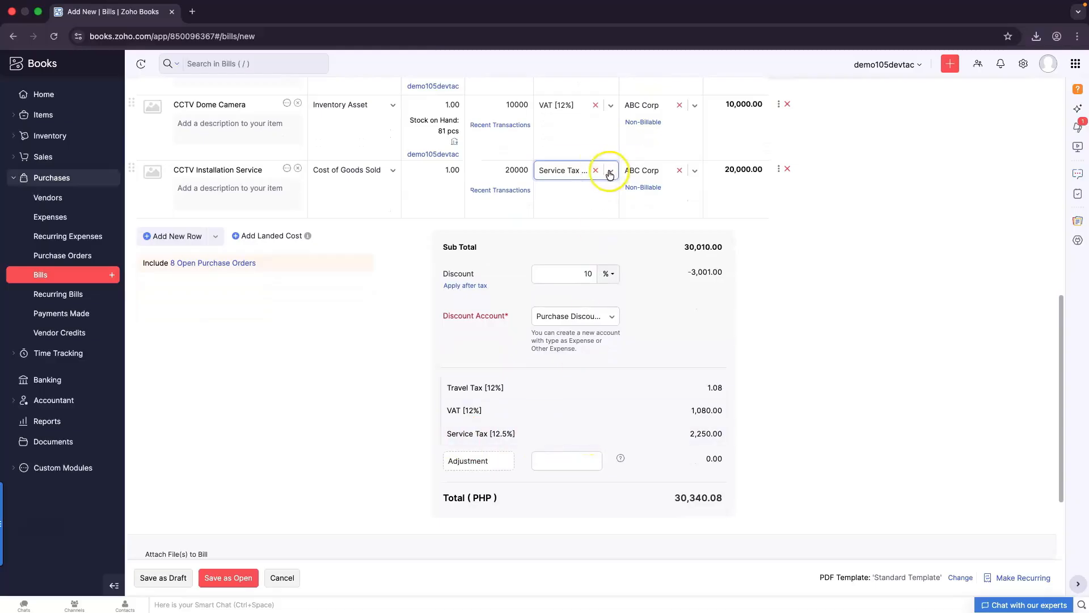
left_click(609, 172)
left_click(609, 171)
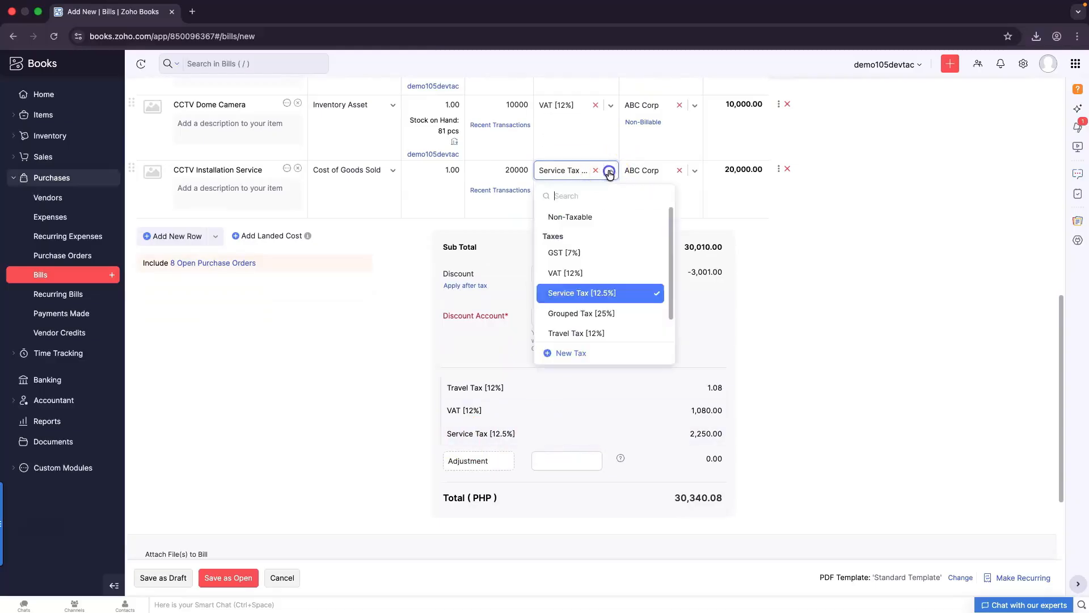
left_click(566, 274)
left_click(567, 416)
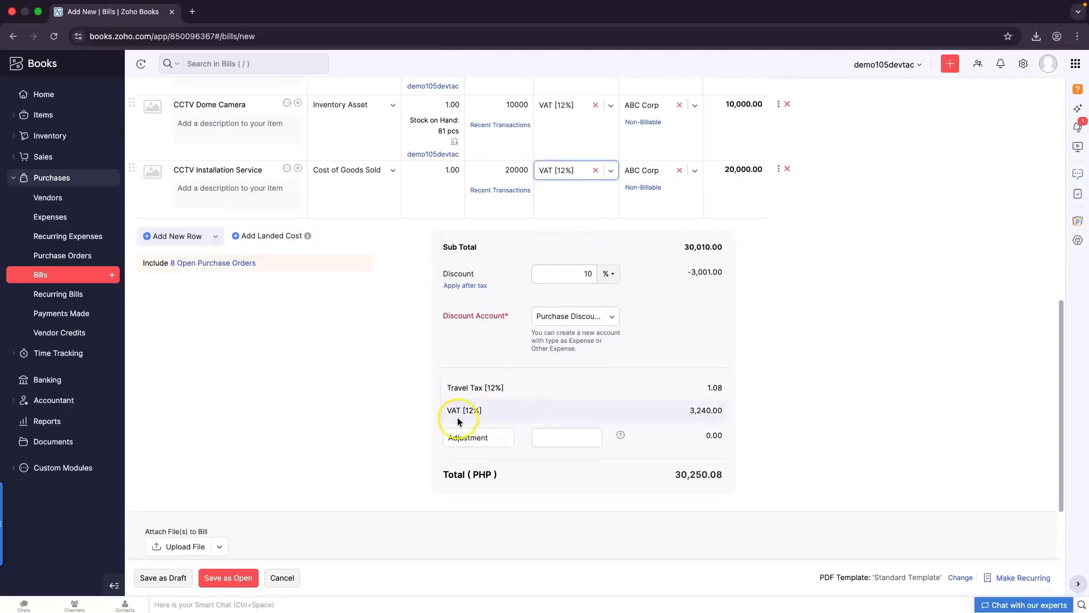
scroll(571, 416, "down", 4)
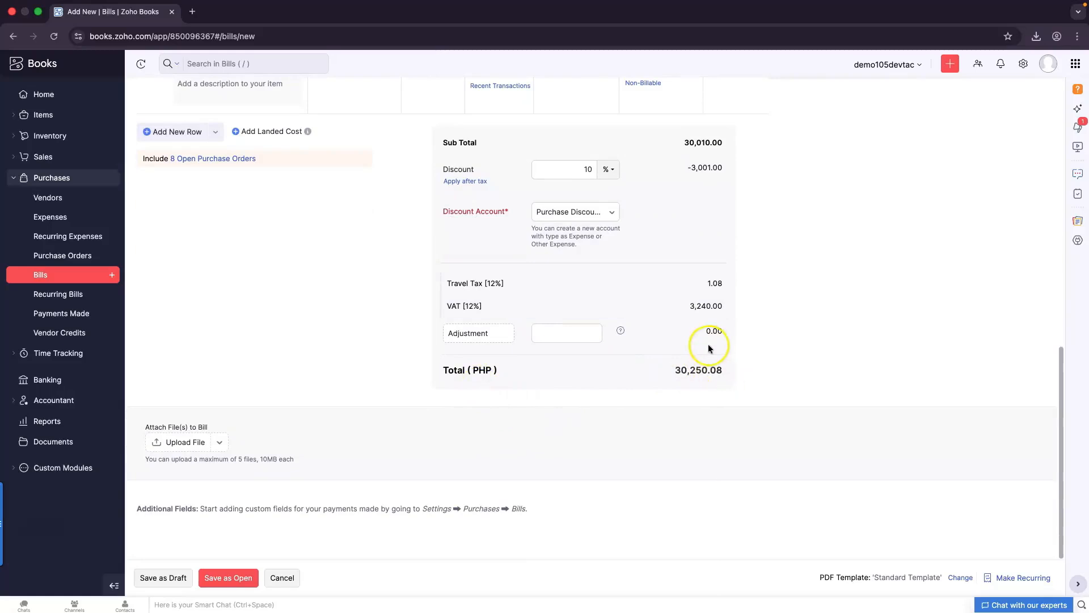
left_click(237, 580)
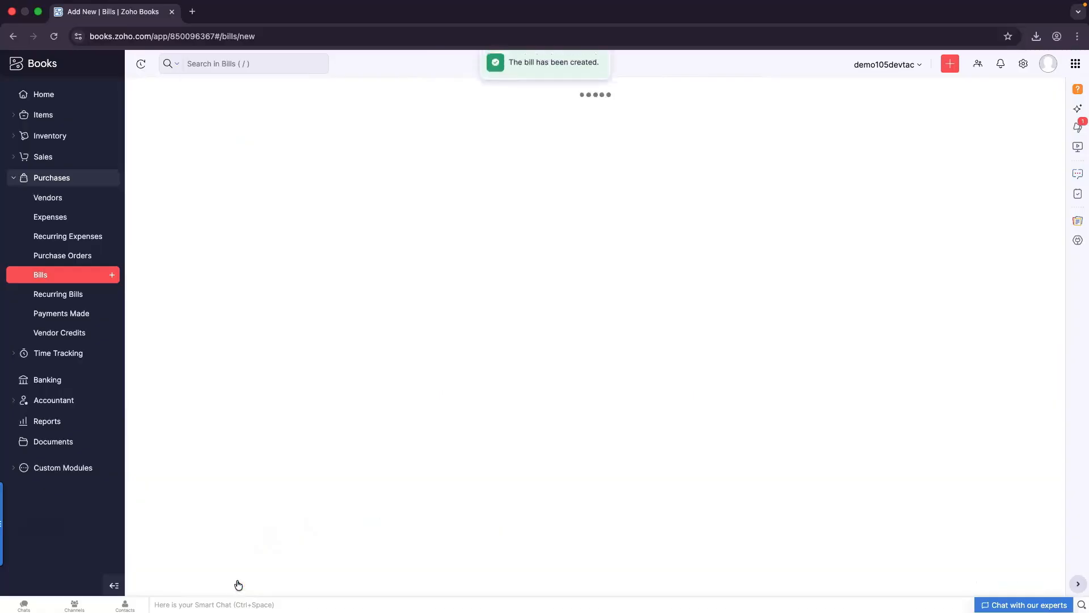
Review bill 12345, download it as a PDF, and open 12345 (1).pdf
scroll(640, 448, "down", 5)
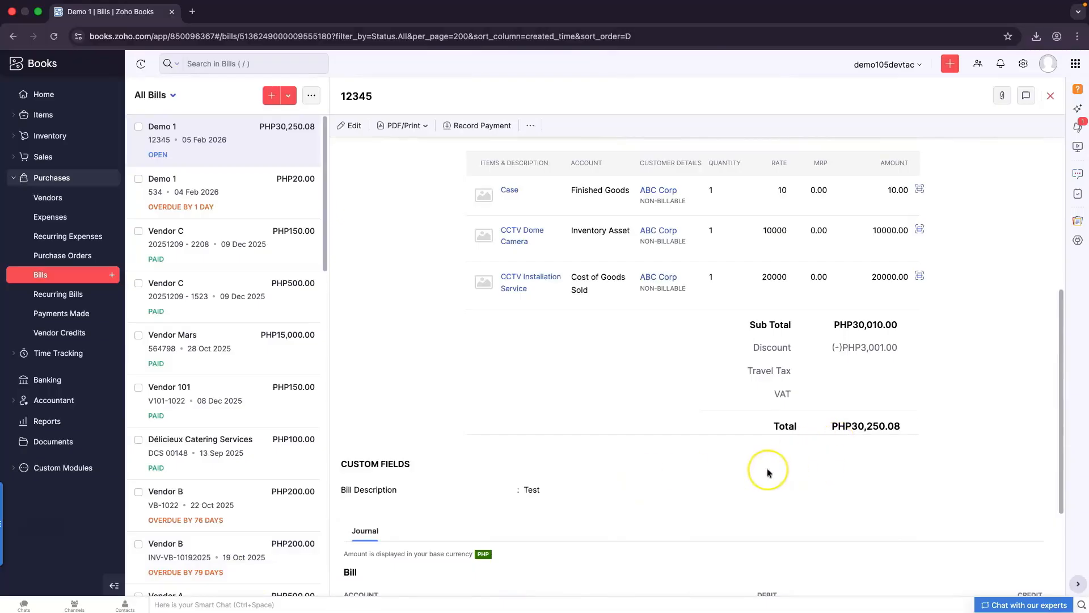
scroll(767, 469, "up", 2)
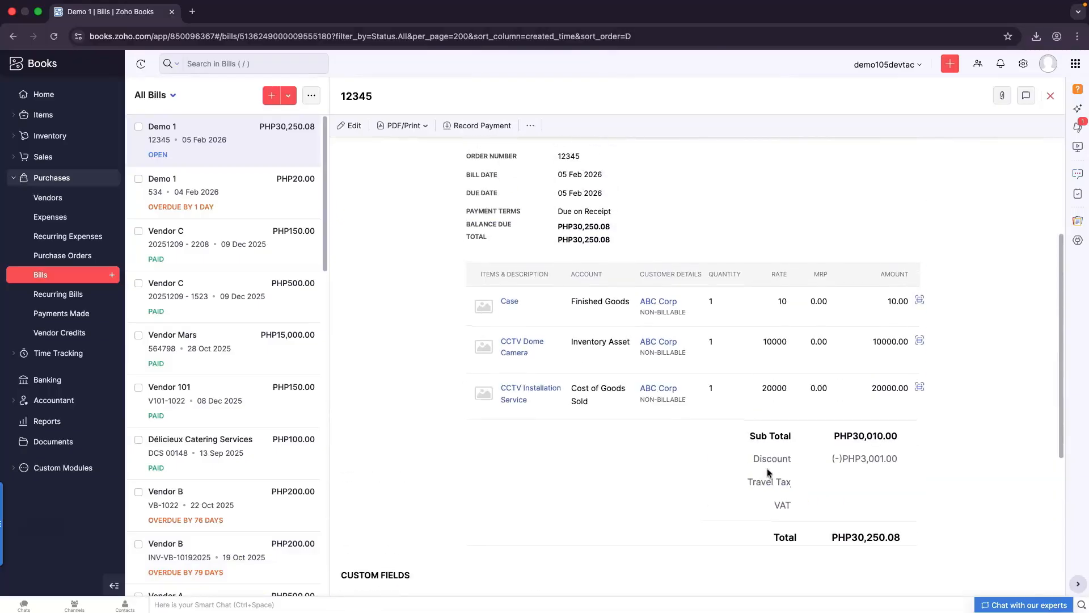
scroll(767, 471, "up", 4)
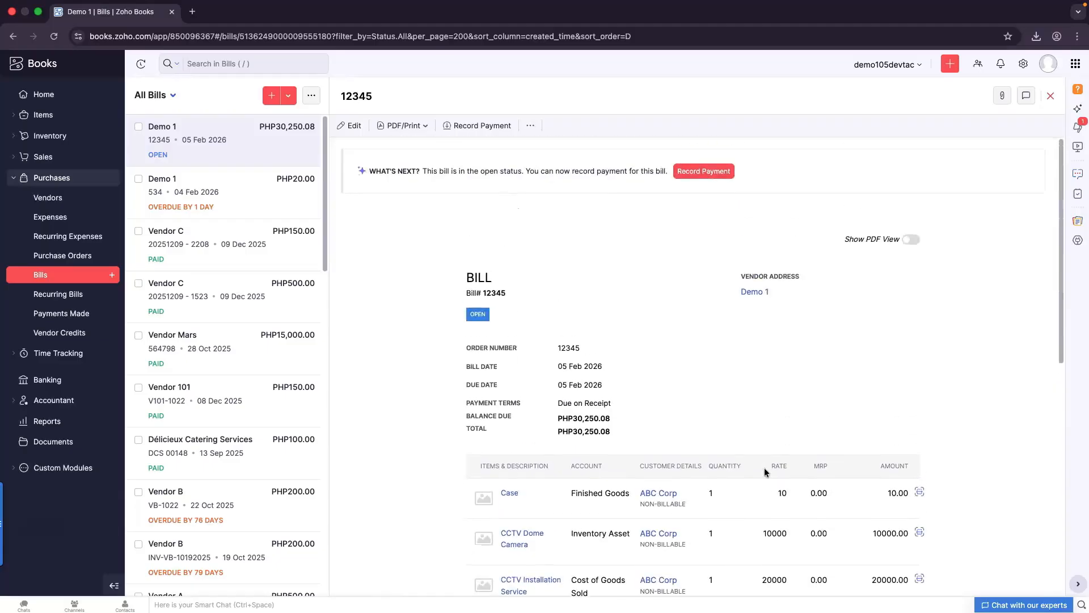
left_click(397, 127)
left_click(392, 150)
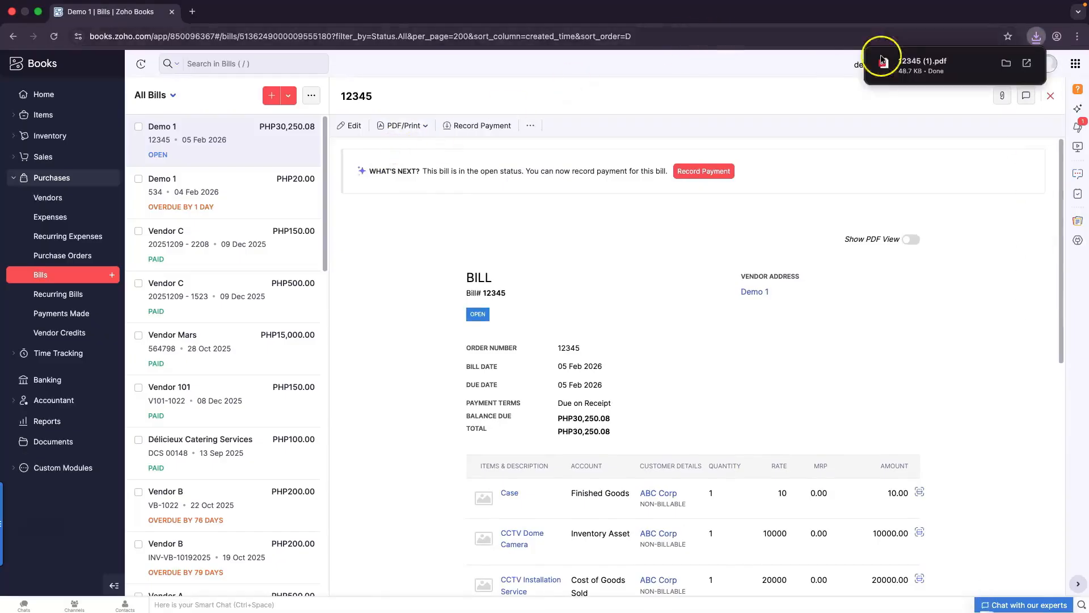
left_click(942, 66)
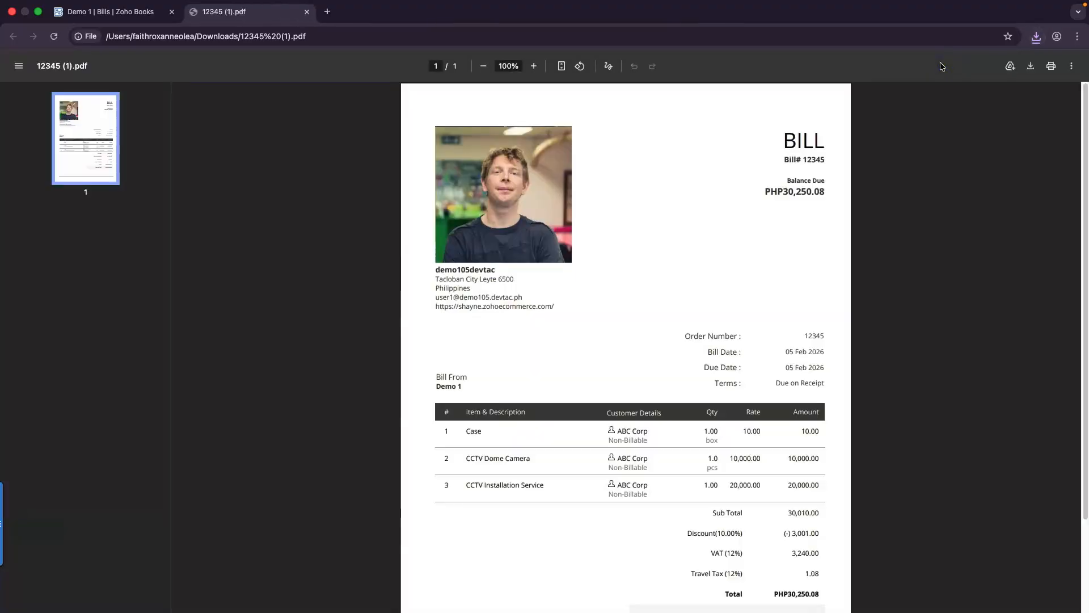
Highlight the VAT and Travel Tax rows in the bill PDF, then go to Zoho Books' Reports Center
scroll(756, 358, "down", 1)
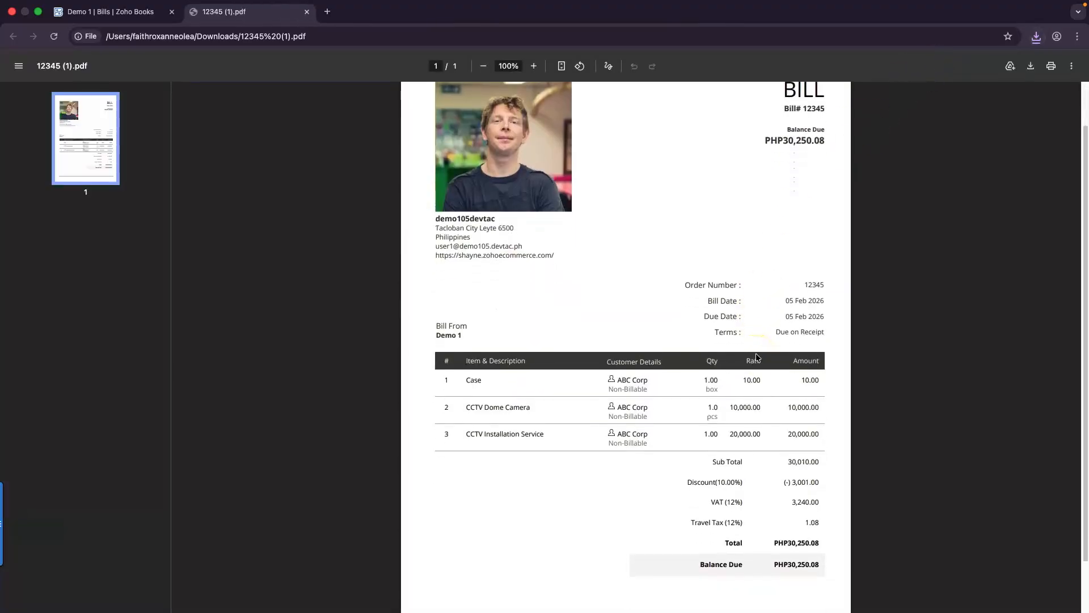
scroll(756, 358, "down", 1)
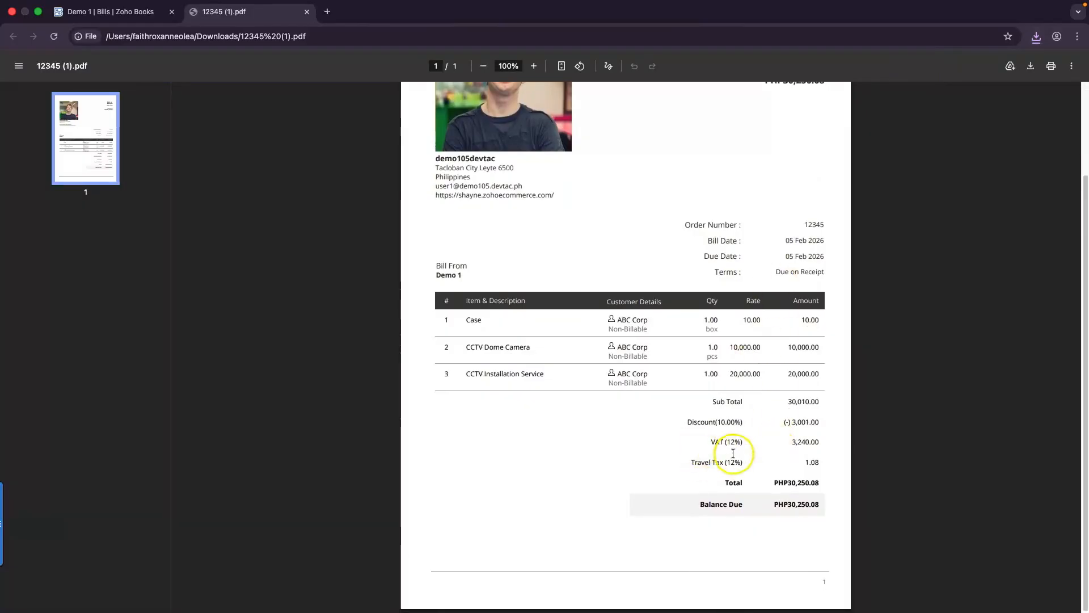
left_click_drag(710, 439, 830, 465)
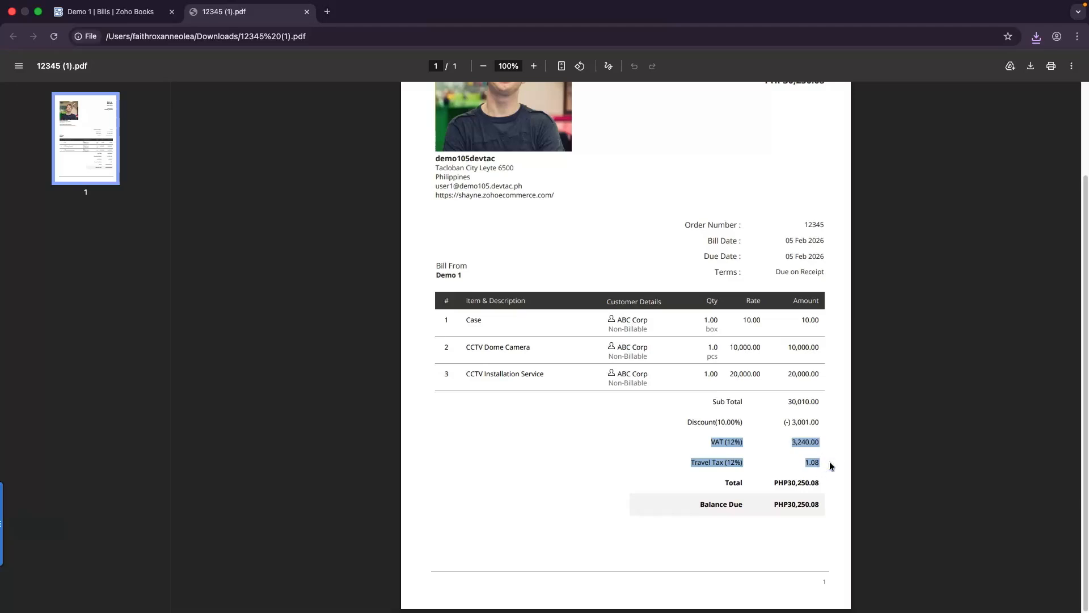
left_click(113, 13)
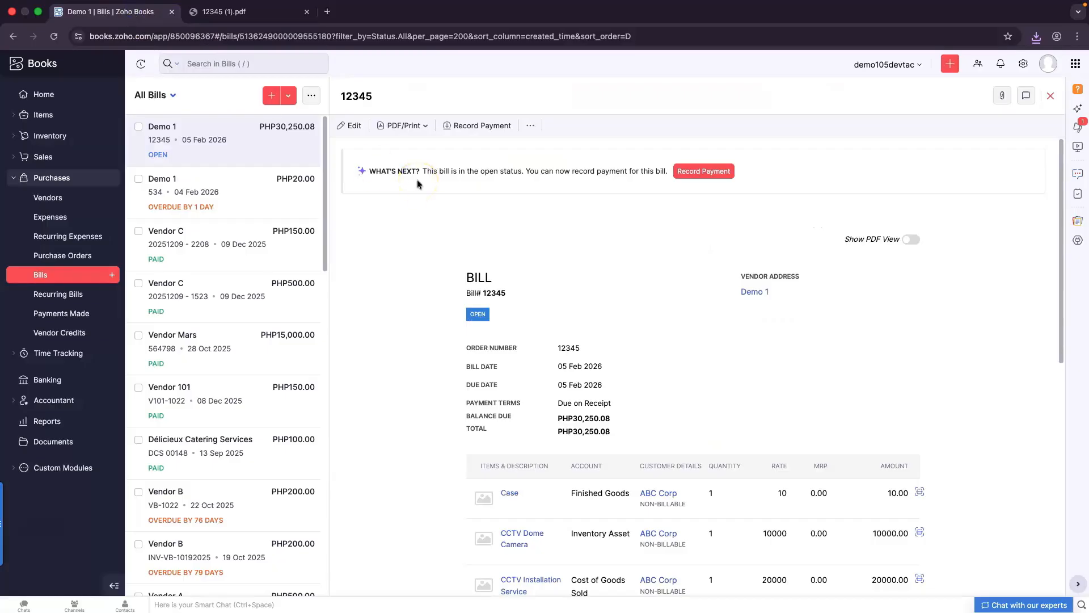
left_click(51, 430)
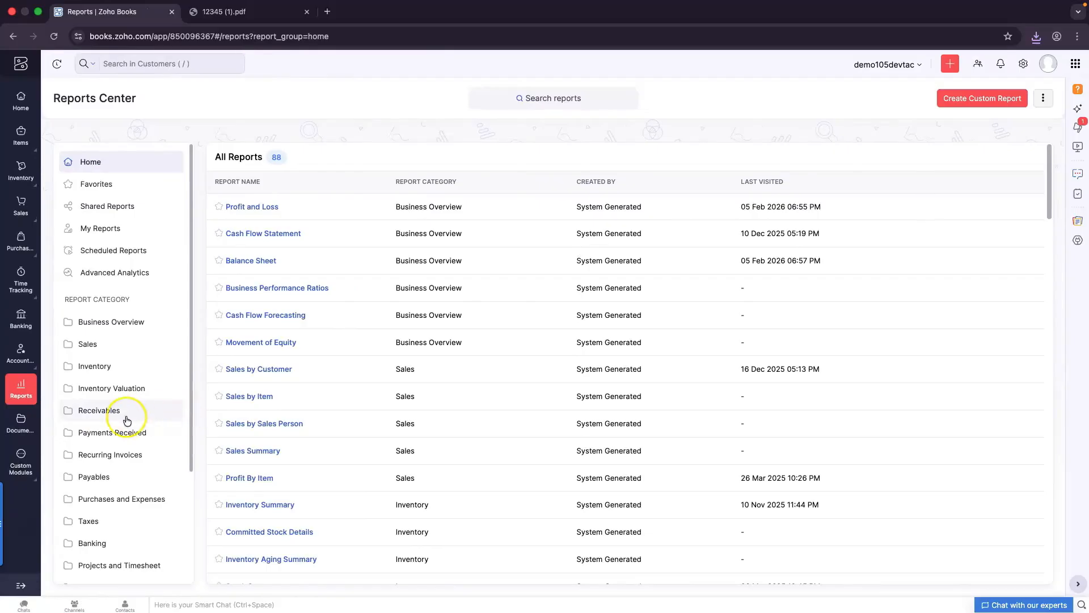
Filter the reports to the Taxes category and open the Tax Summary for 01–28 Feb 2026
scroll(124, 420, "down", 1)
scroll(124, 420, "down", 3)
scroll(123, 418, "down", 2)
left_click(124, 391)
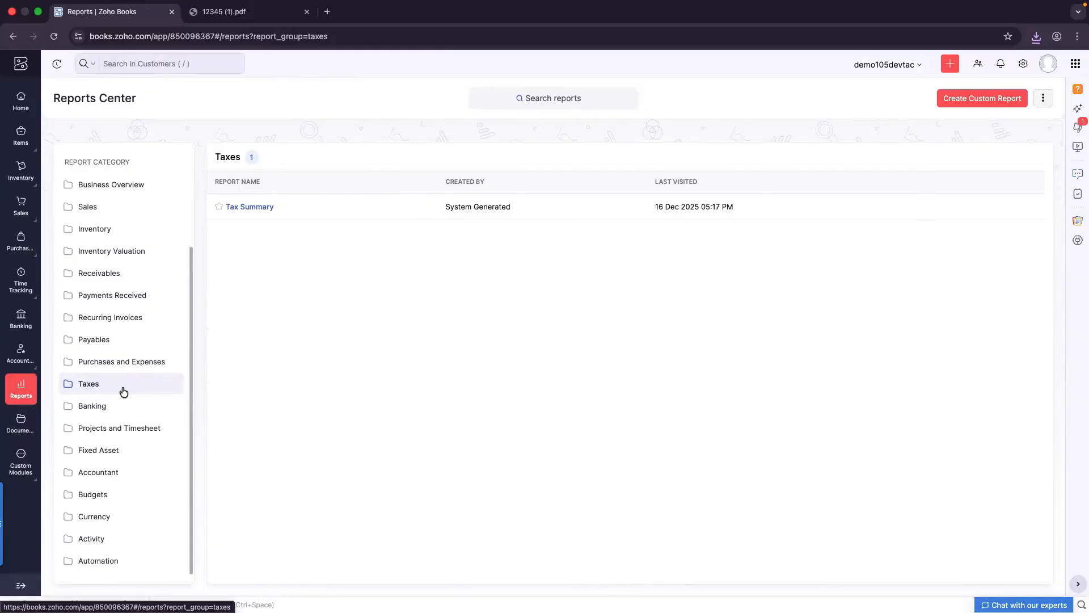
left_click(295, 323)
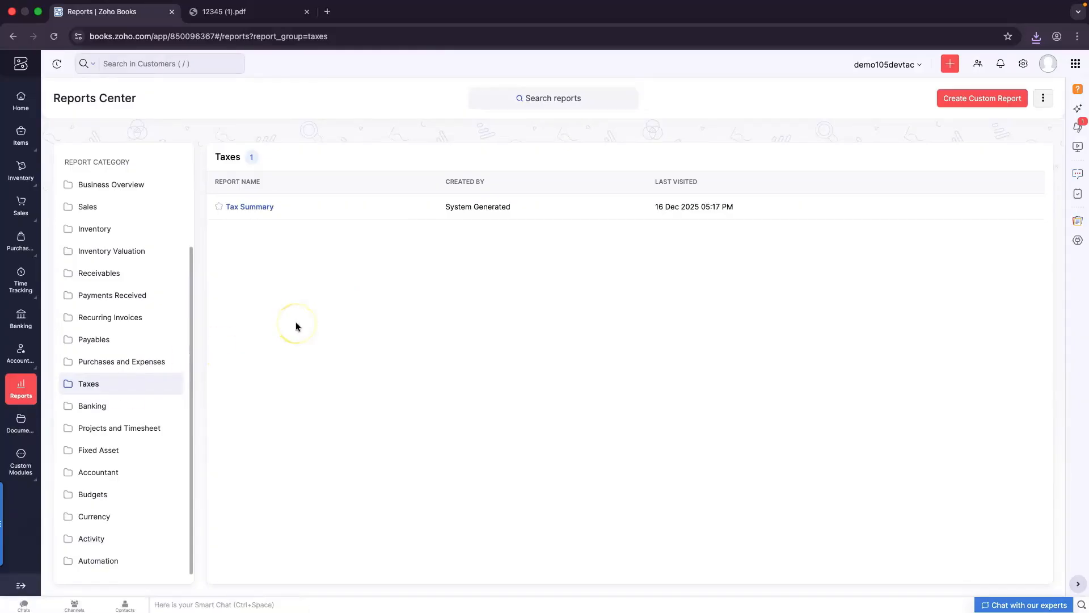
left_click(254, 208)
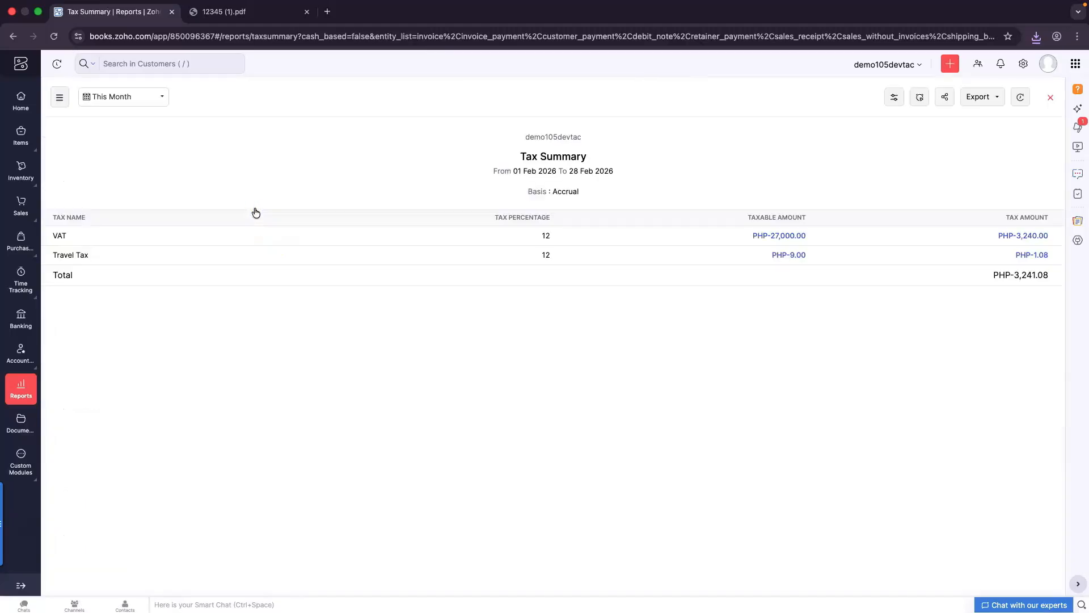
left_click(163, 108)
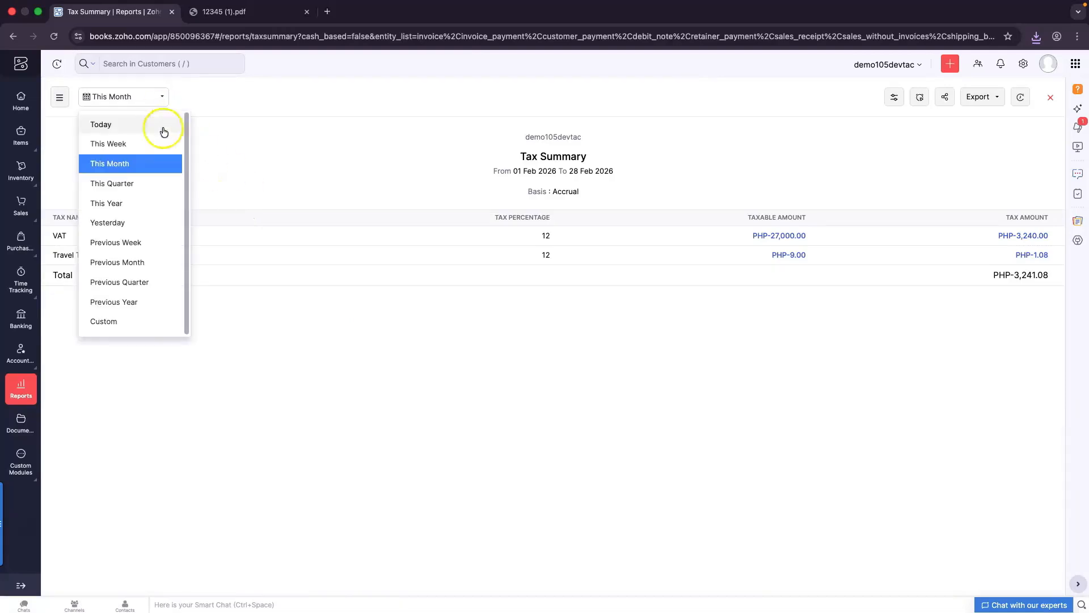
left_click(148, 307)
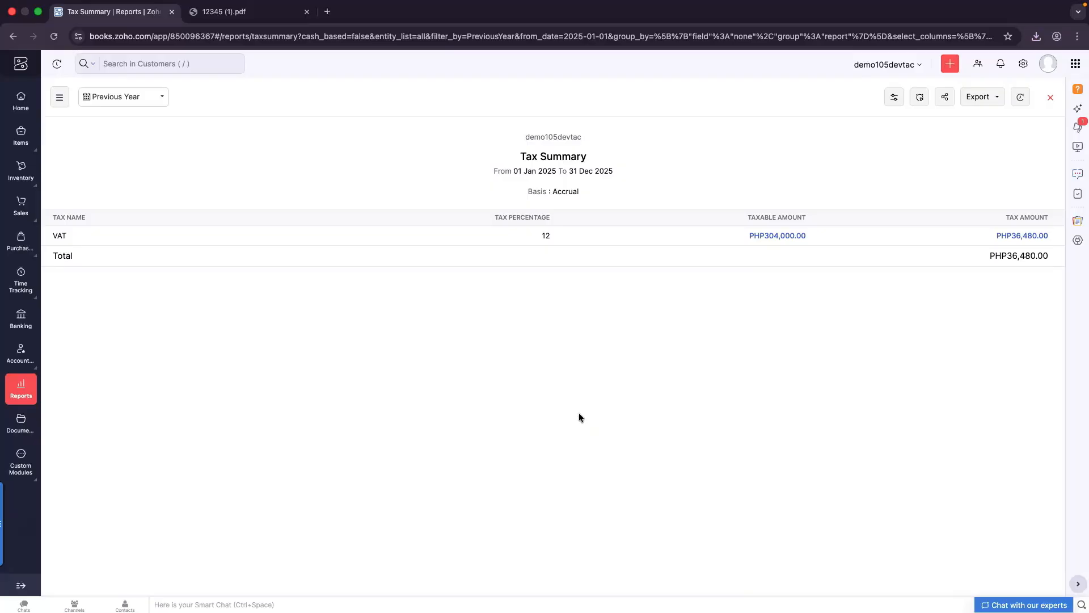
left_click(140, 104)
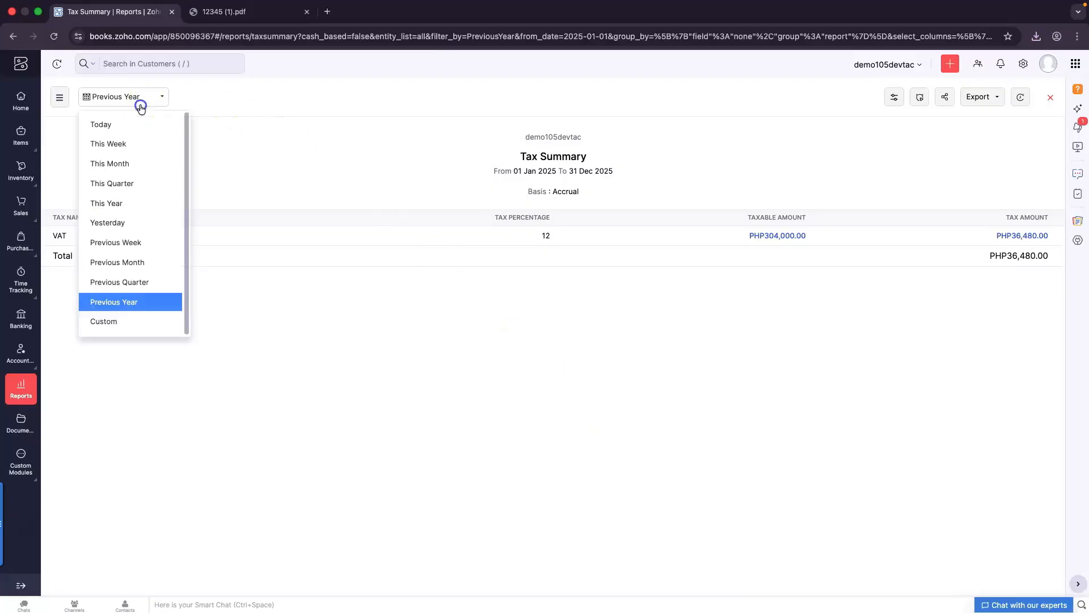
left_click(125, 270)
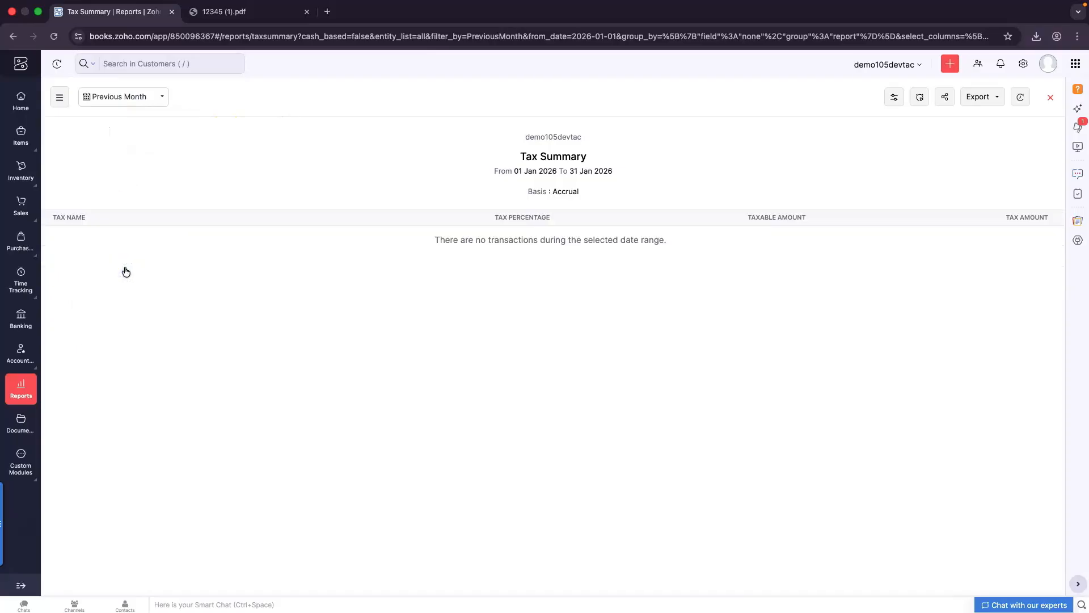
left_click(154, 94)
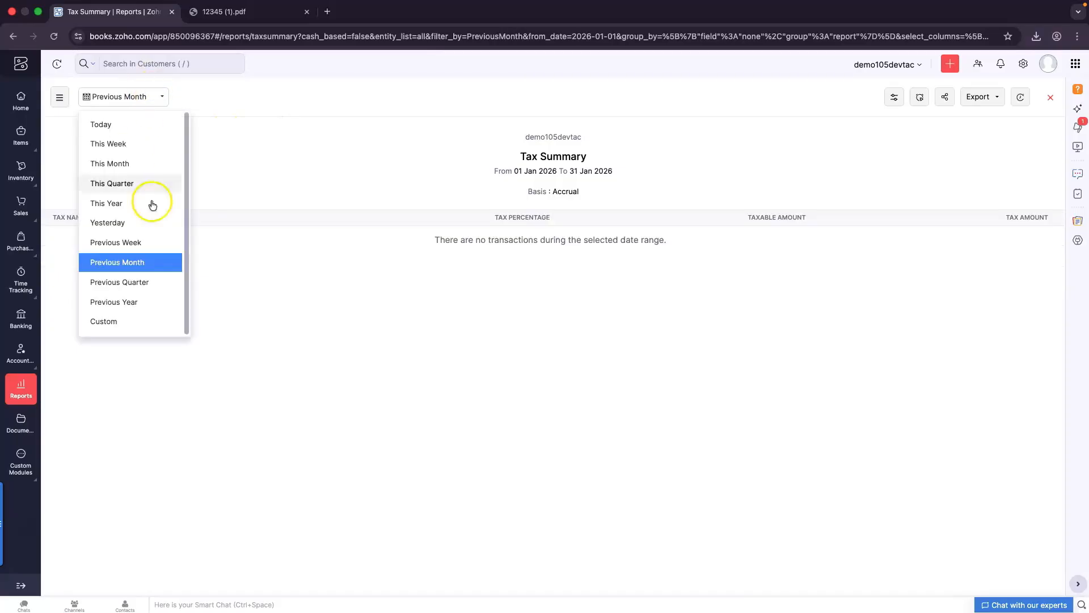
left_click(143, 169)
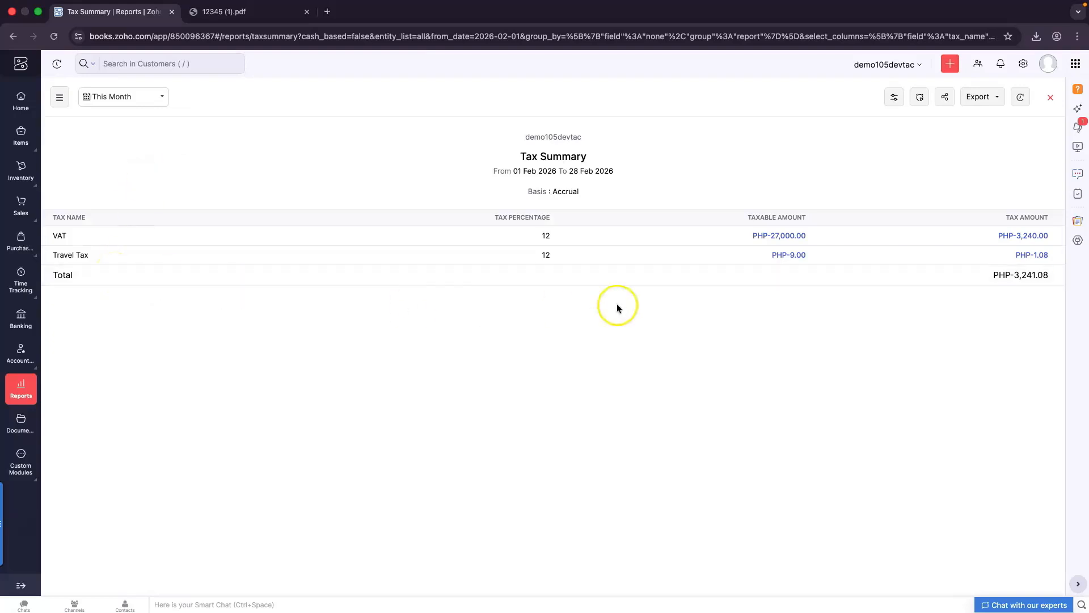
left_click(129, 97)
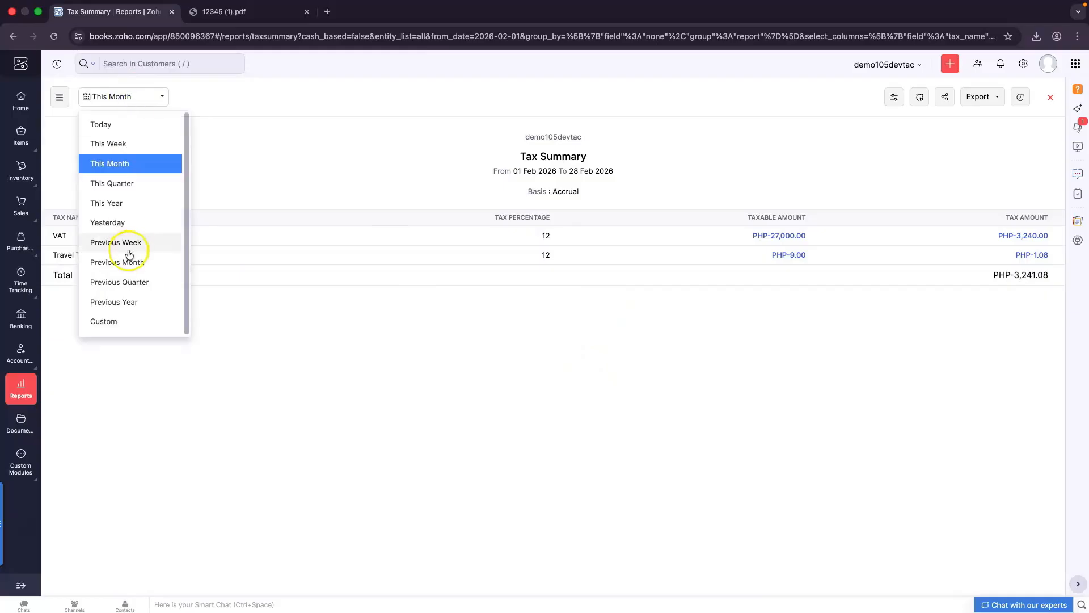
left_click(127, 302)
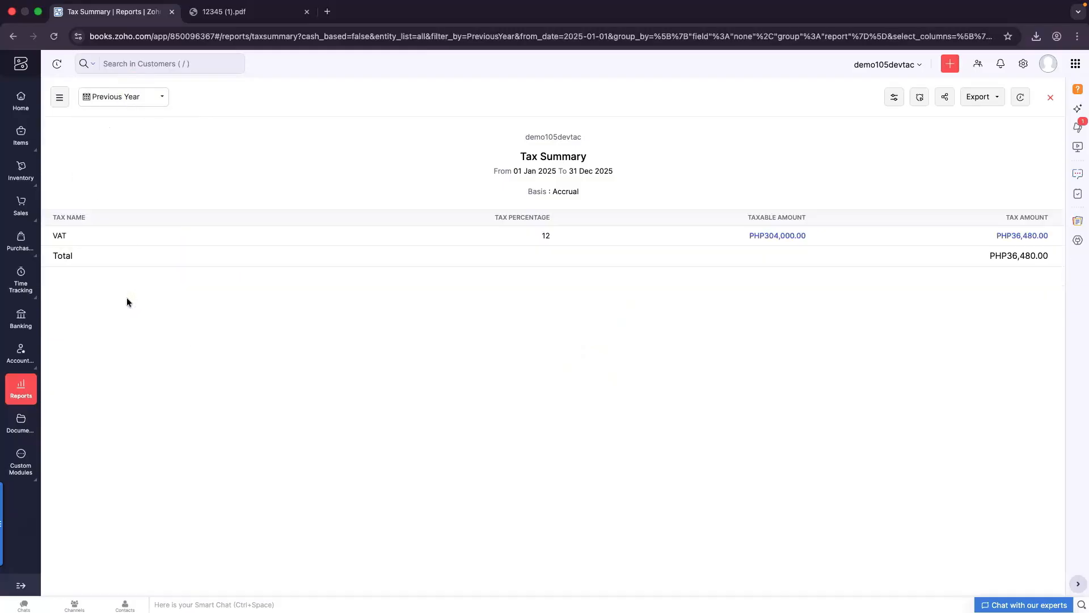
left_click(158, 95)
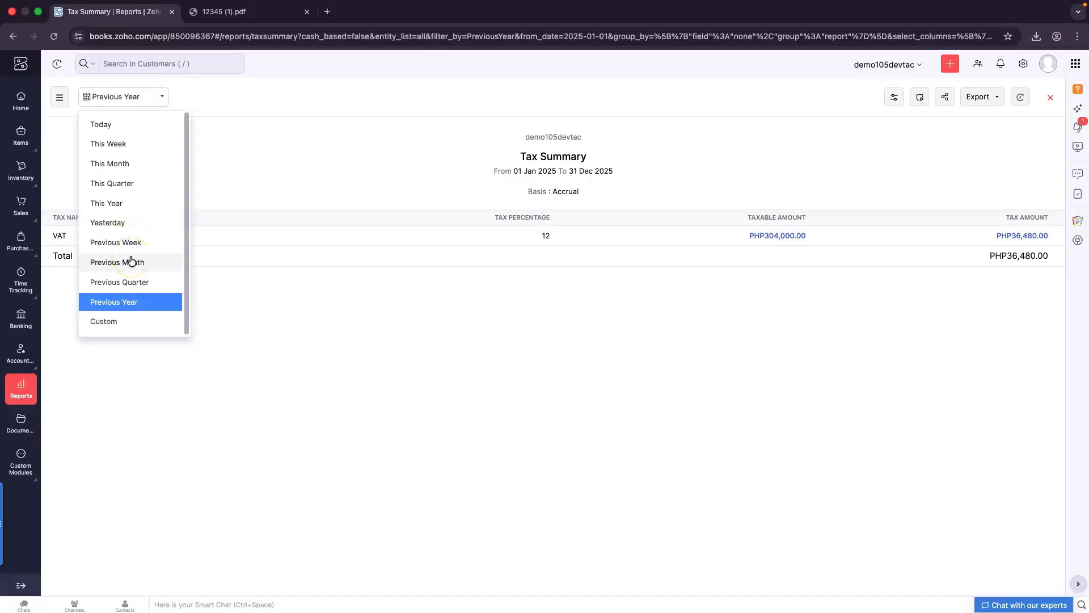
left_click(138, 168)
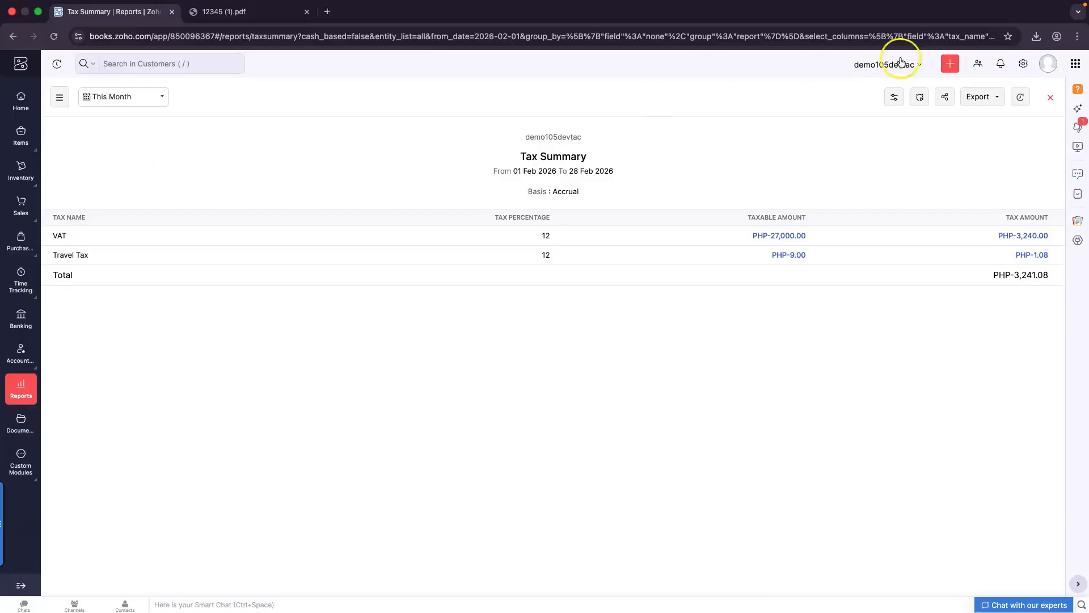
left_click(973, 97)
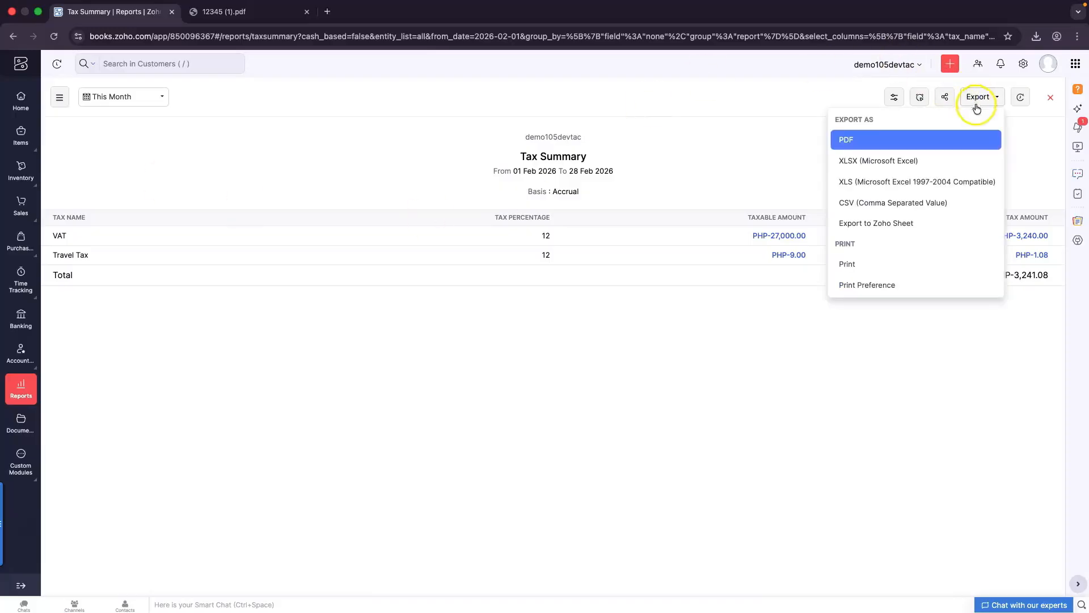
Export the Tax Summary as an XLSX file named 'Tax Collections for February' and open the download
left_click(869, 164)
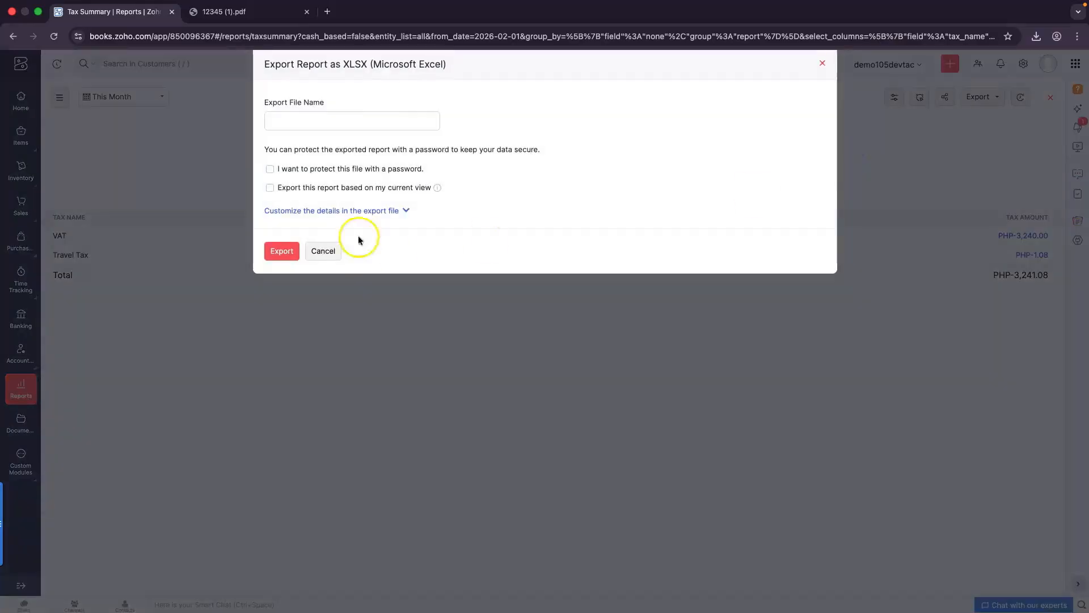
left_click(303, 122)
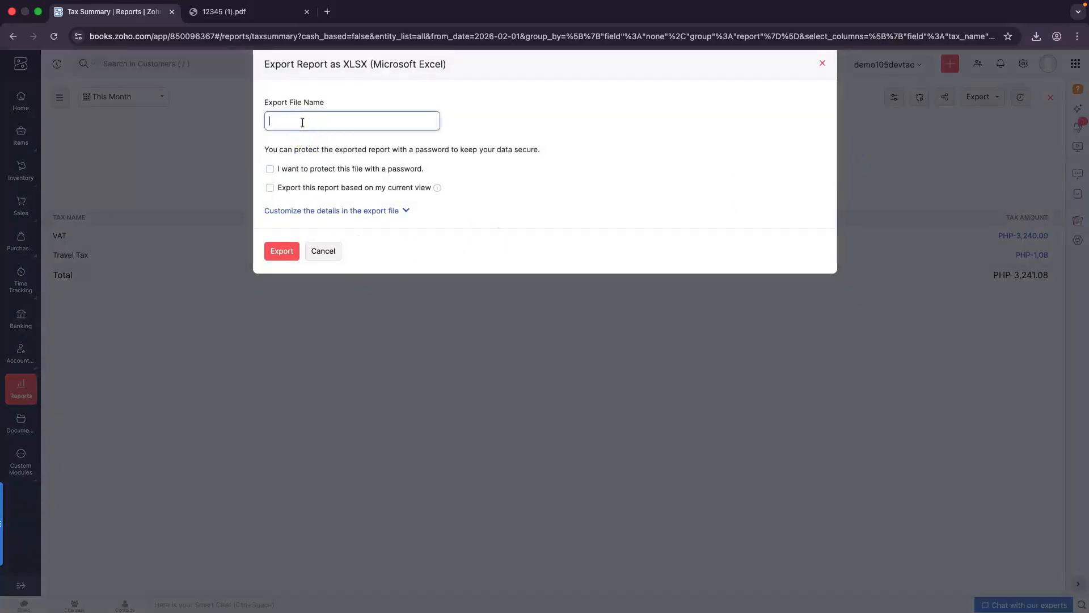
type("Tax Collections for February")
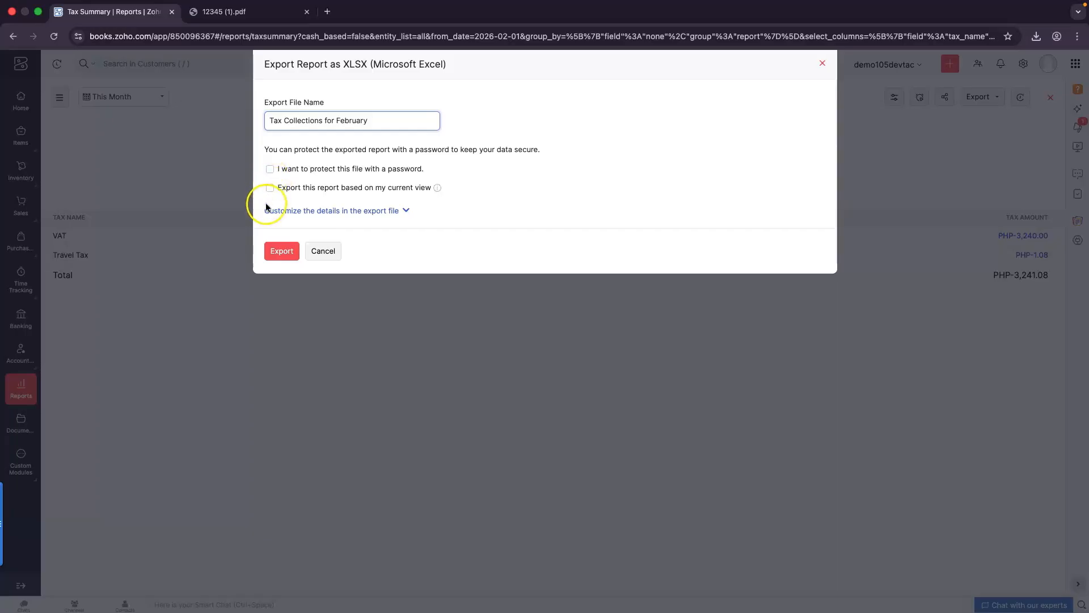
left_click(285, 253)
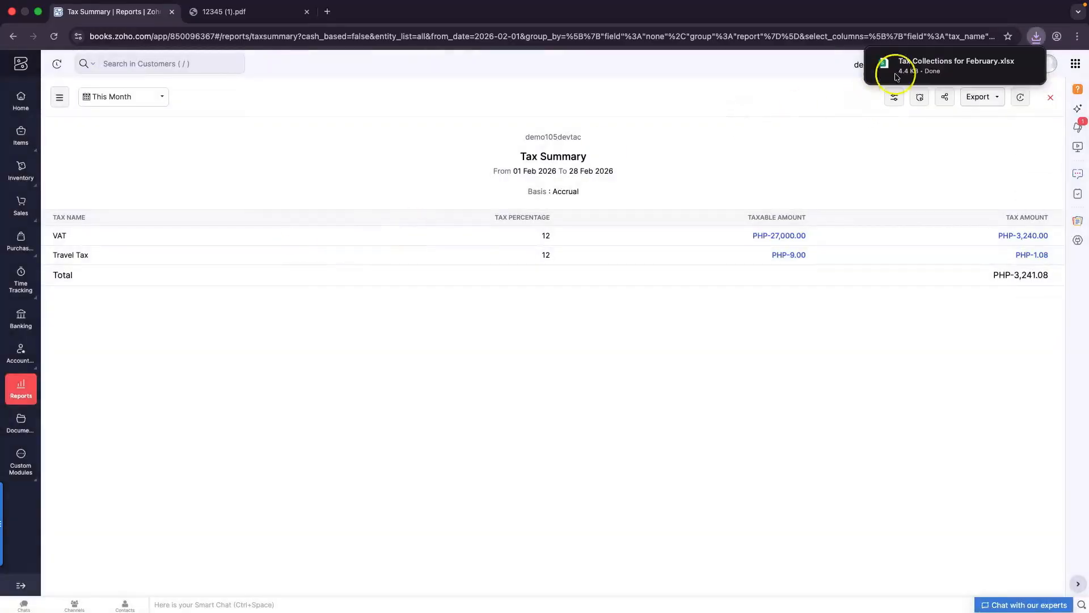
left_click(926, 62)
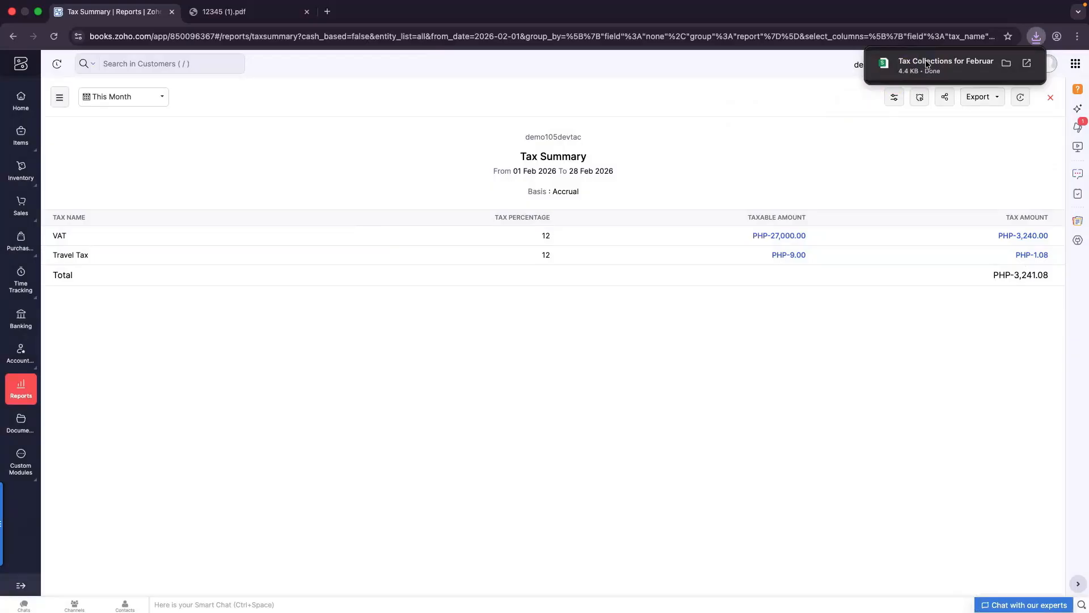
View the exported tax spreadsheet, then open Zoho Books' All Settings page
left_click(928, 64)
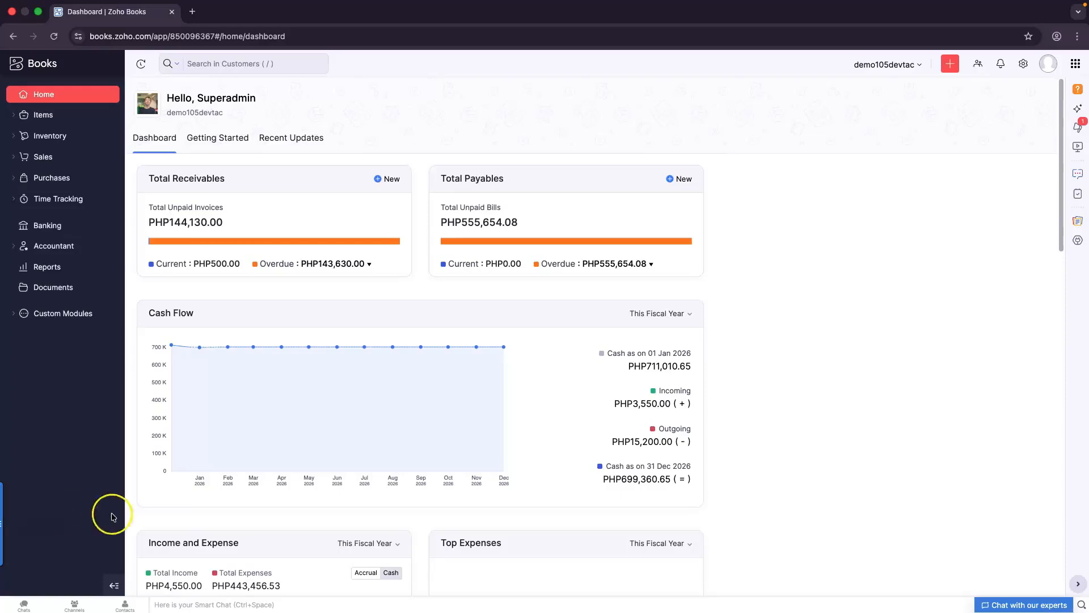
left_click(1024, 64)
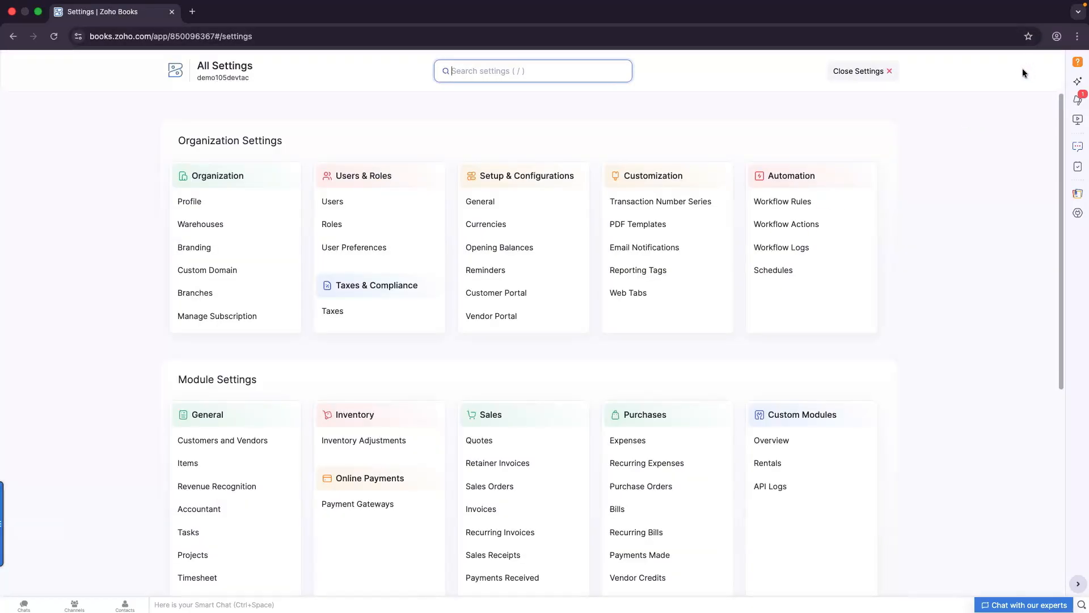
Change the GST rate from 7% to 10%, apply it to draft invoices and sales orders, and save
left_click(360, 314)
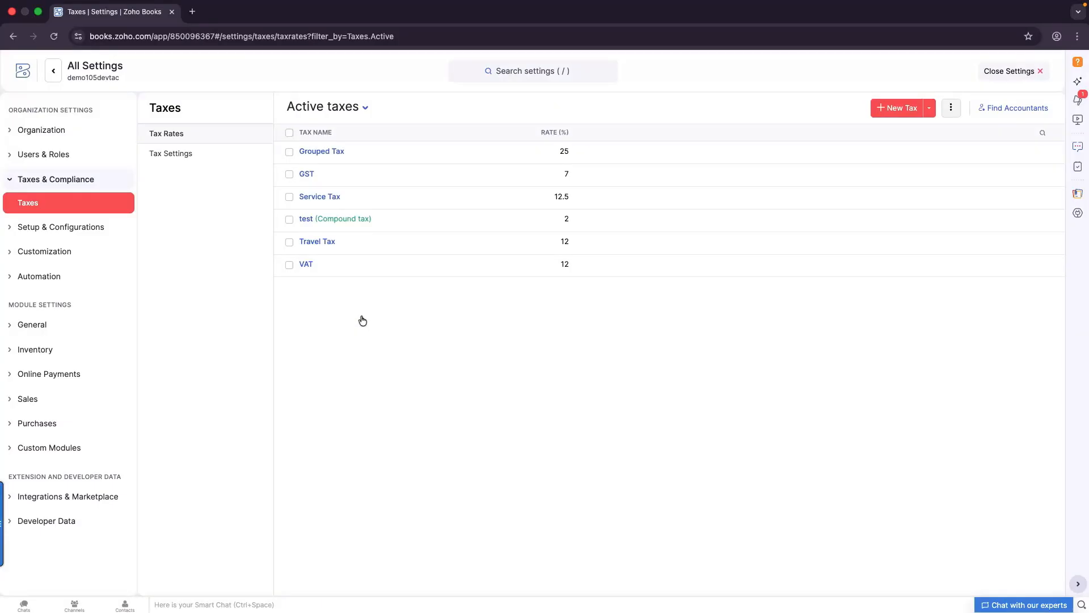
left_click(307, 175)
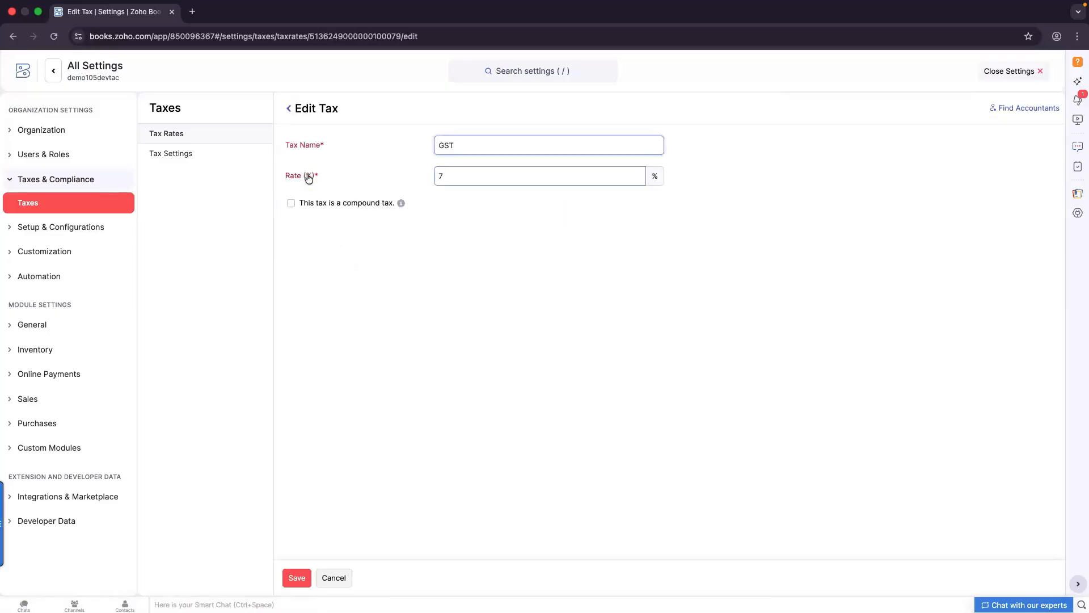
left_click_drag(455, 175, 416, 182)
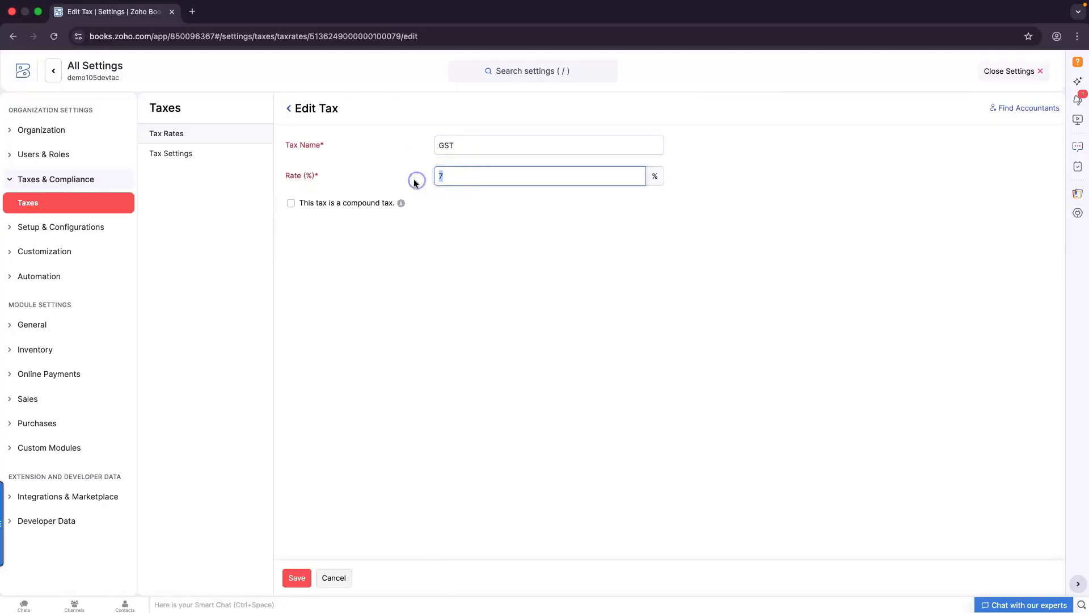
type("10")
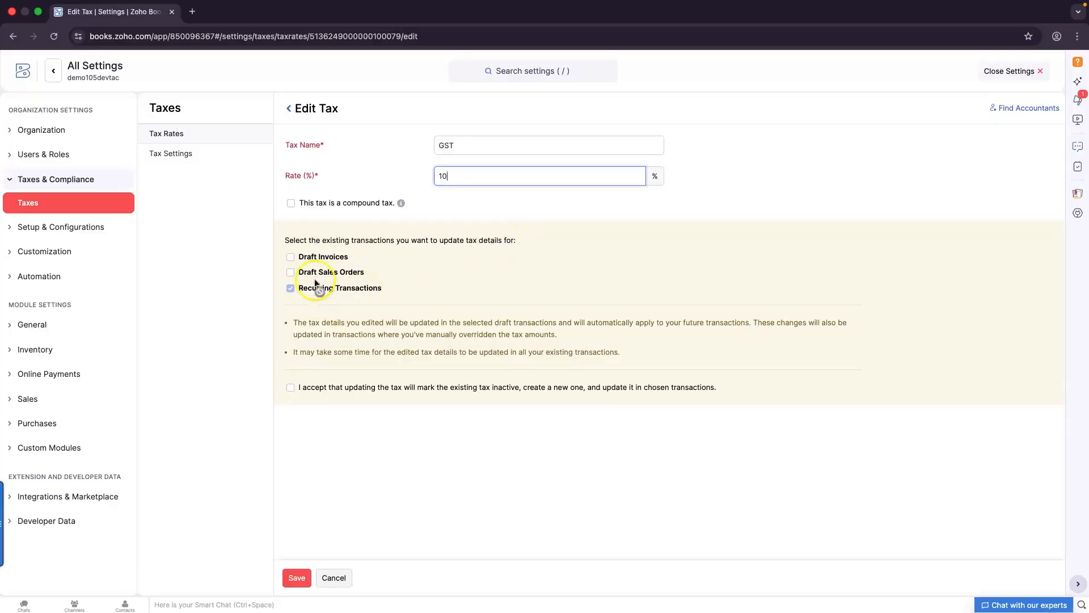
left_click(291, 257)
left_click(291, 274)
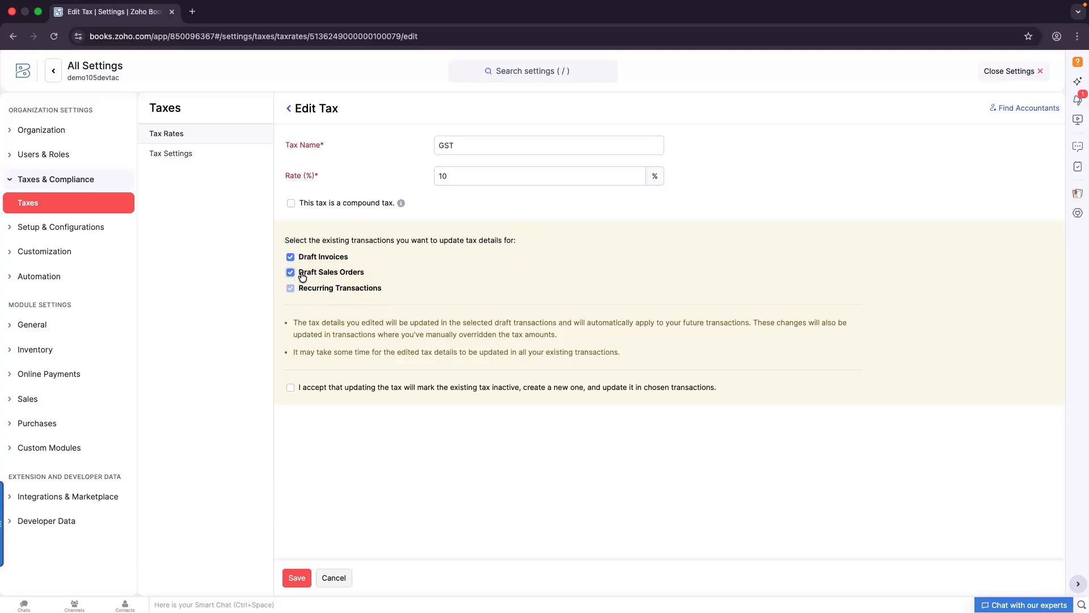
left_click(292, 392)
left_click(297, 577)
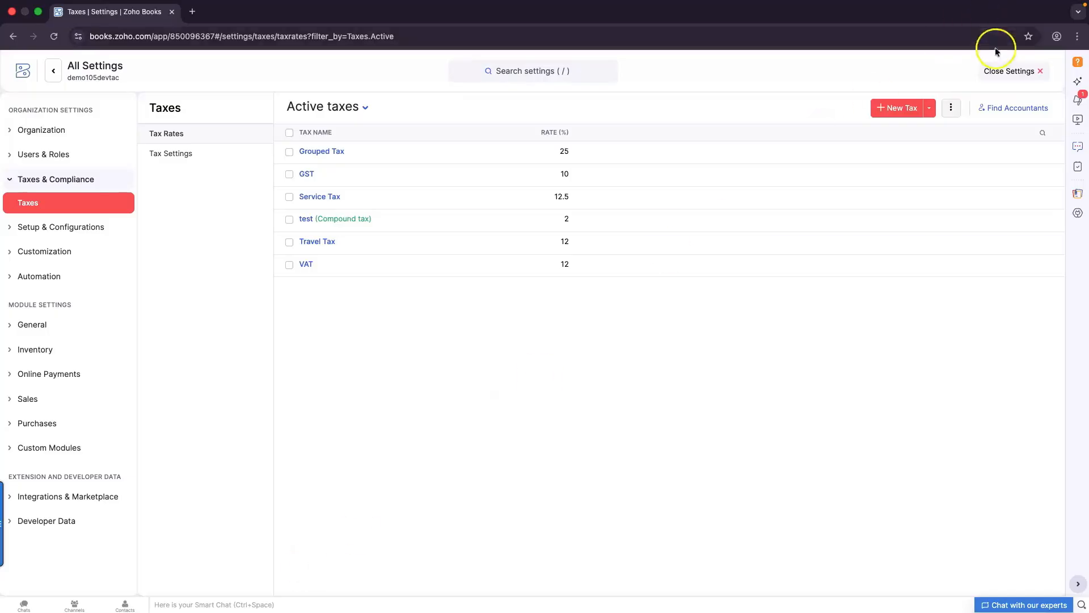
Close Settings and open the All Expenses list under Purchases
left_click(999, 70)
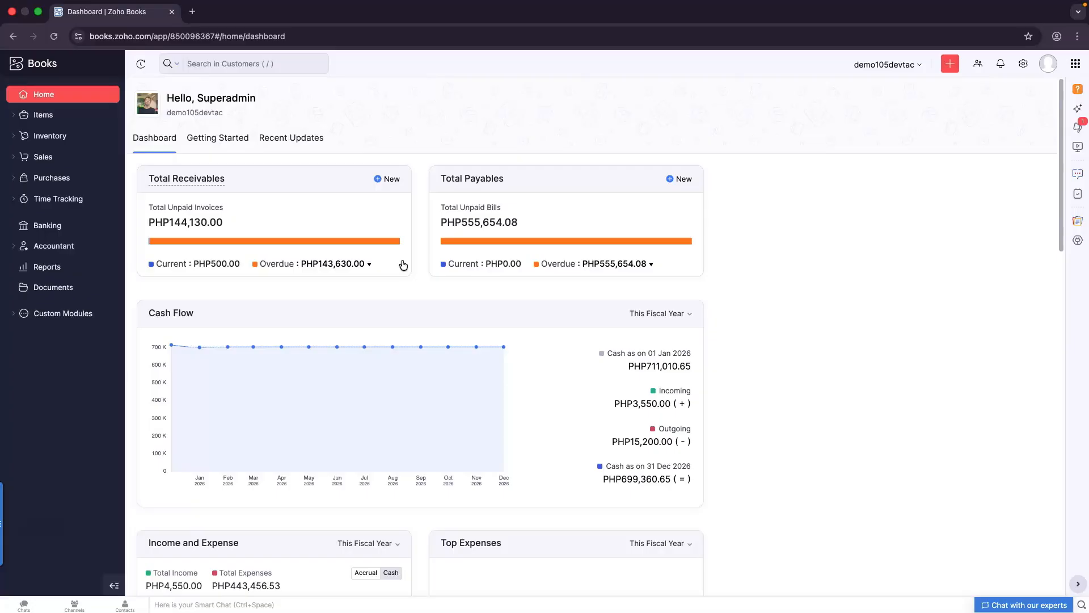
left_click(51, 180)
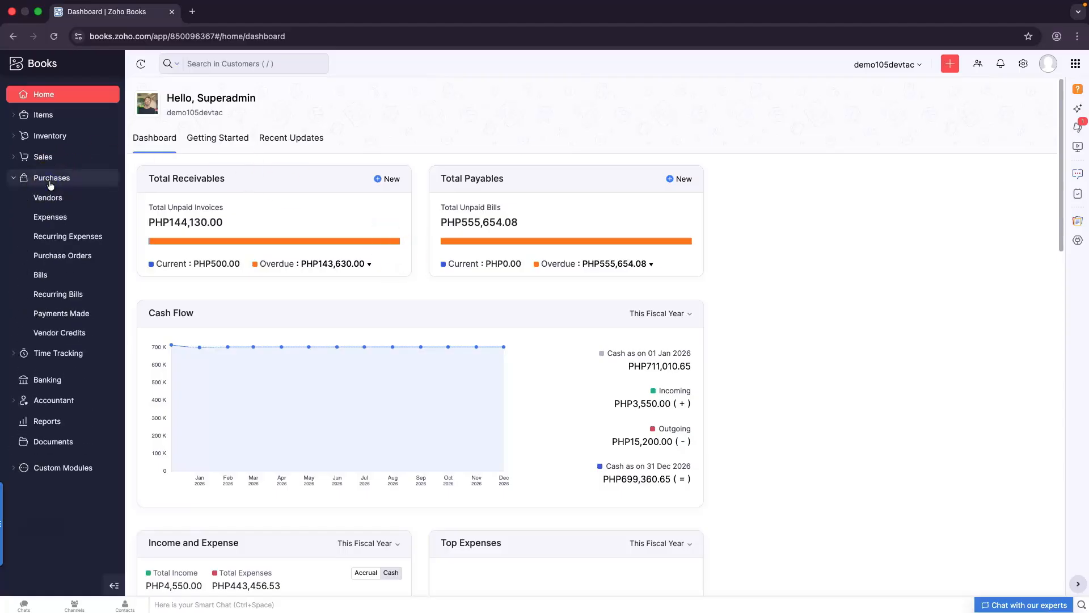
left_click(54, 220)
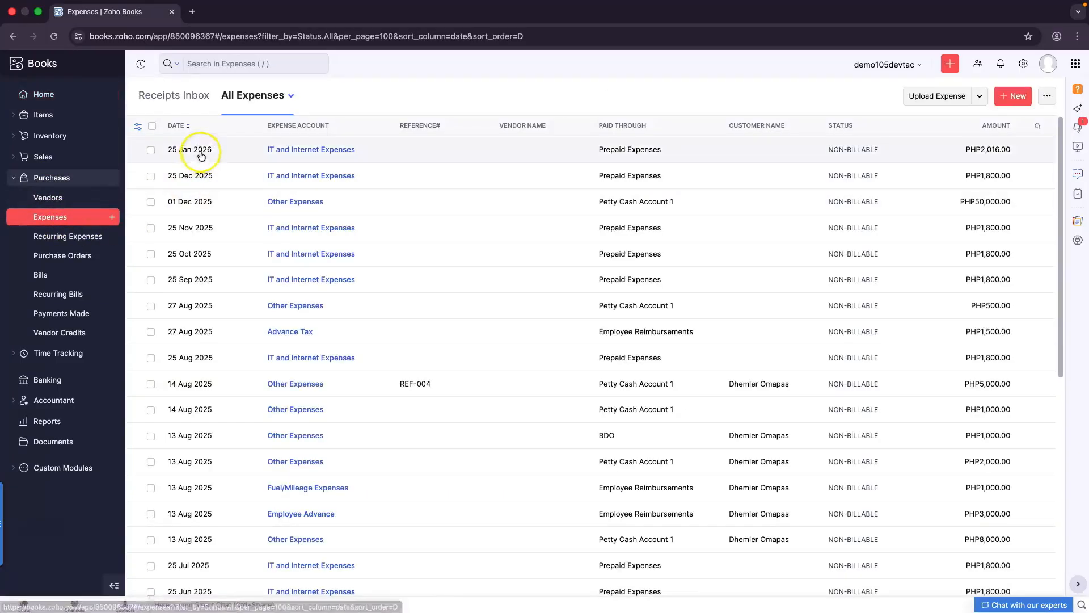
Open the 25 Jan 2026 IT and Internet expense for editing
left_click(288, 152)
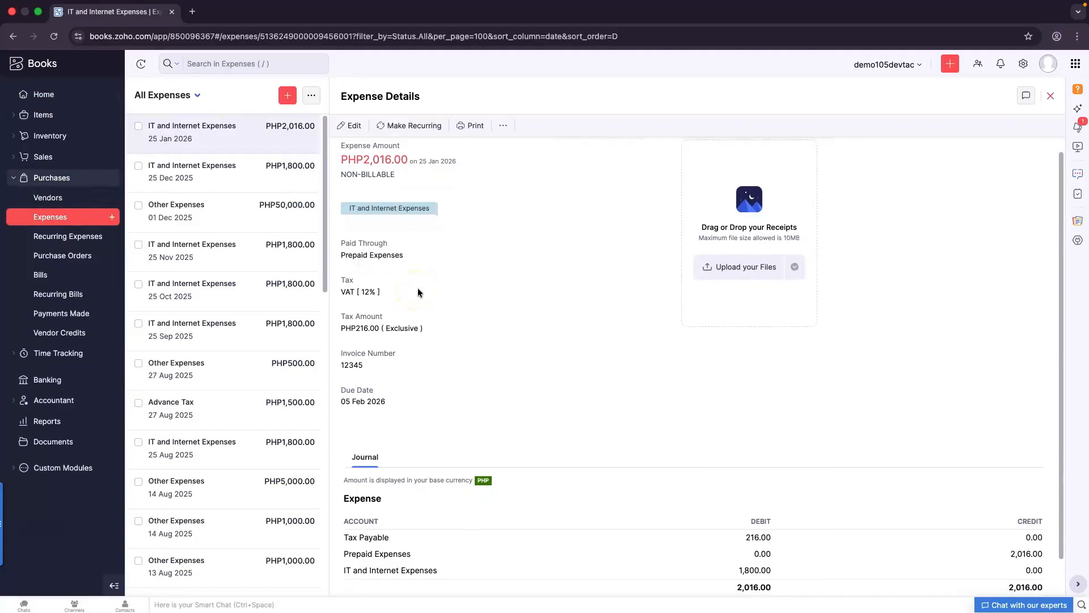
scroll(417, 293, "down", 1)
scroll(418, 292, "down", 1)
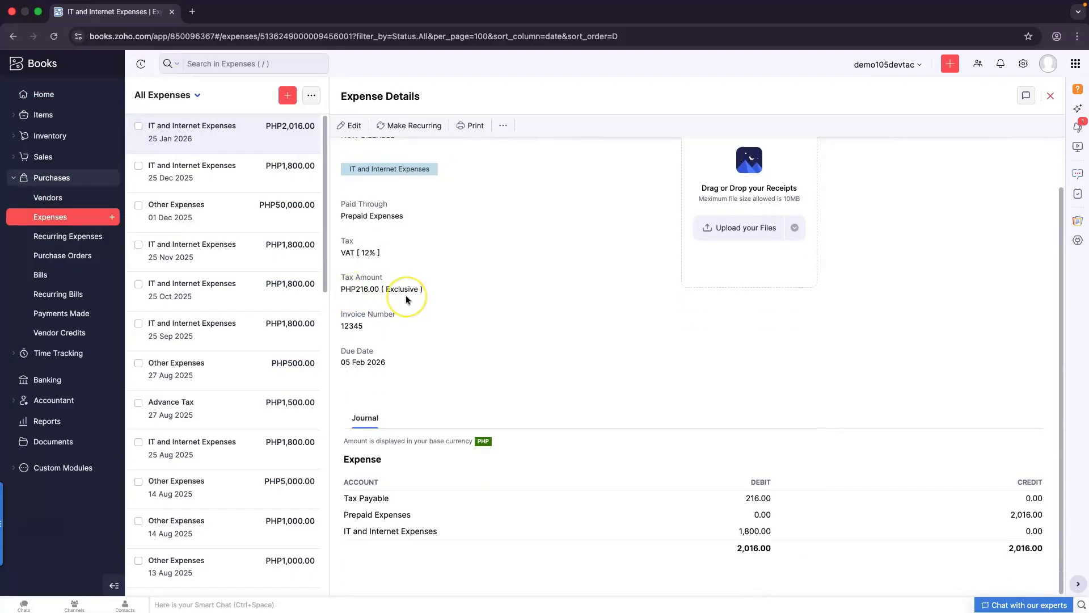
left_click(350, 126)
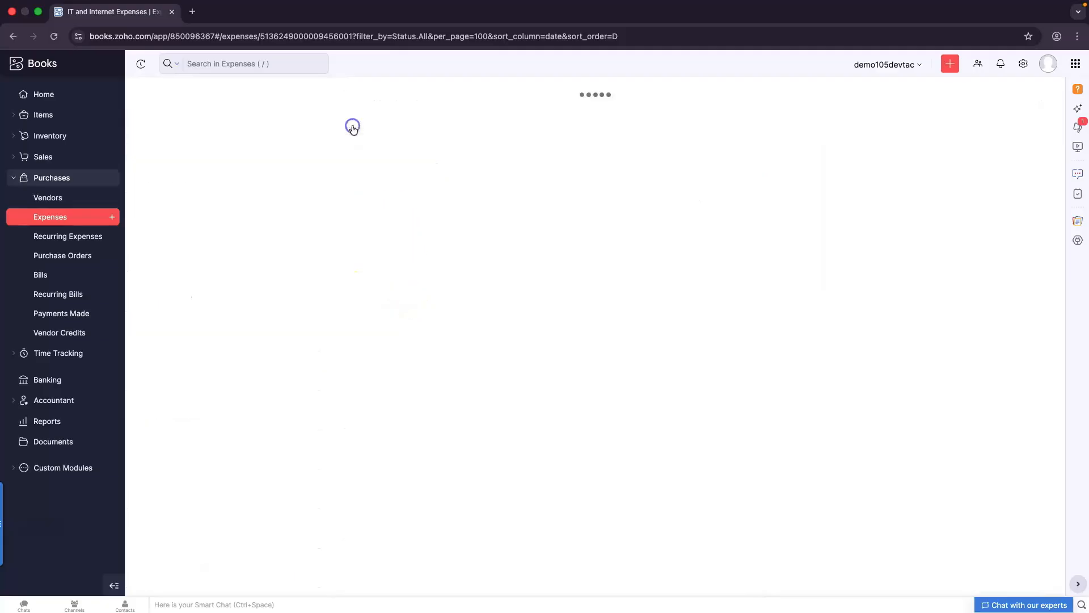
scroll(402, 359, "down", 1)
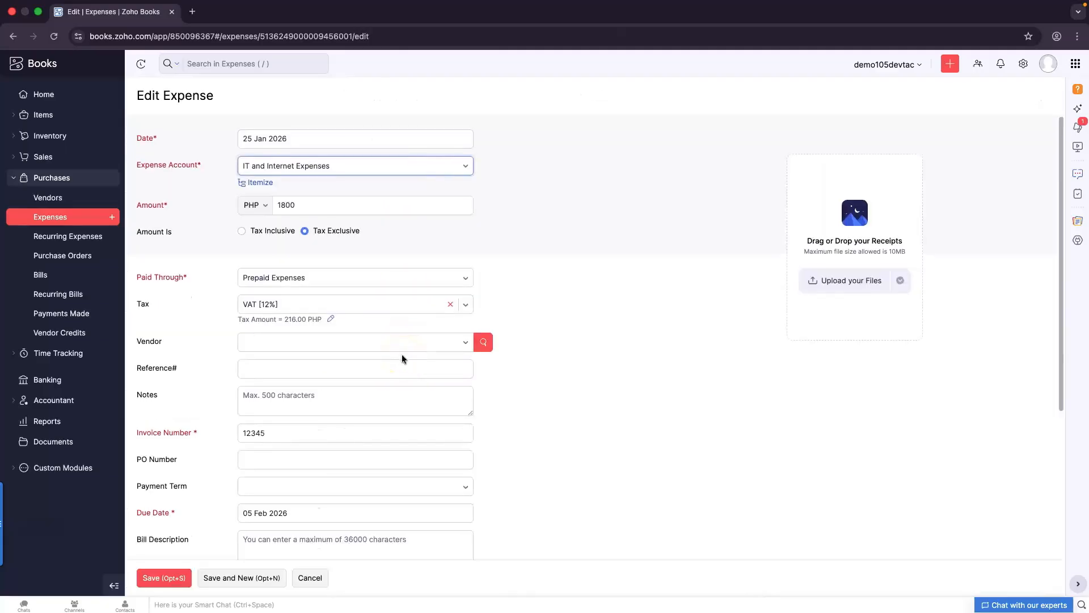
Change the expense's tax to GST [10%] and save it, totaling PHP1,980.00
left_click(467, 282)
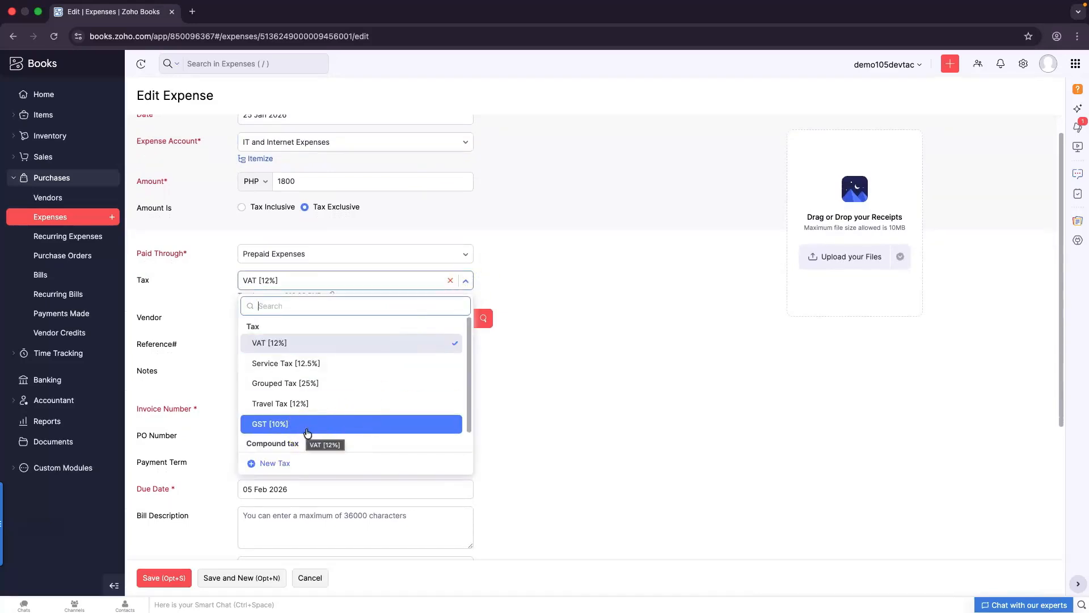
left_click(267, 432)
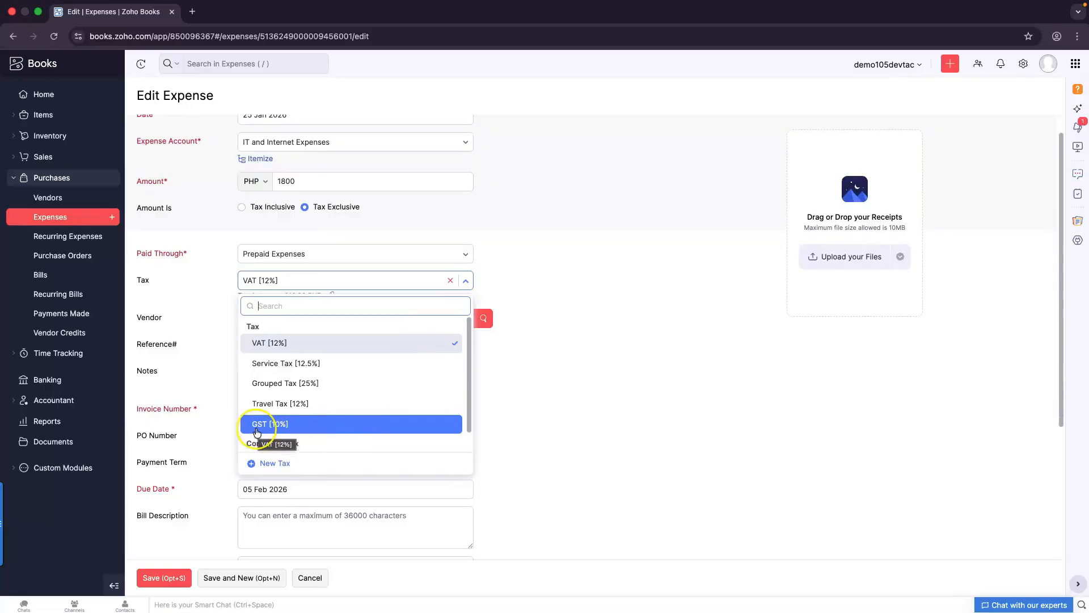
left_click(294, 430)
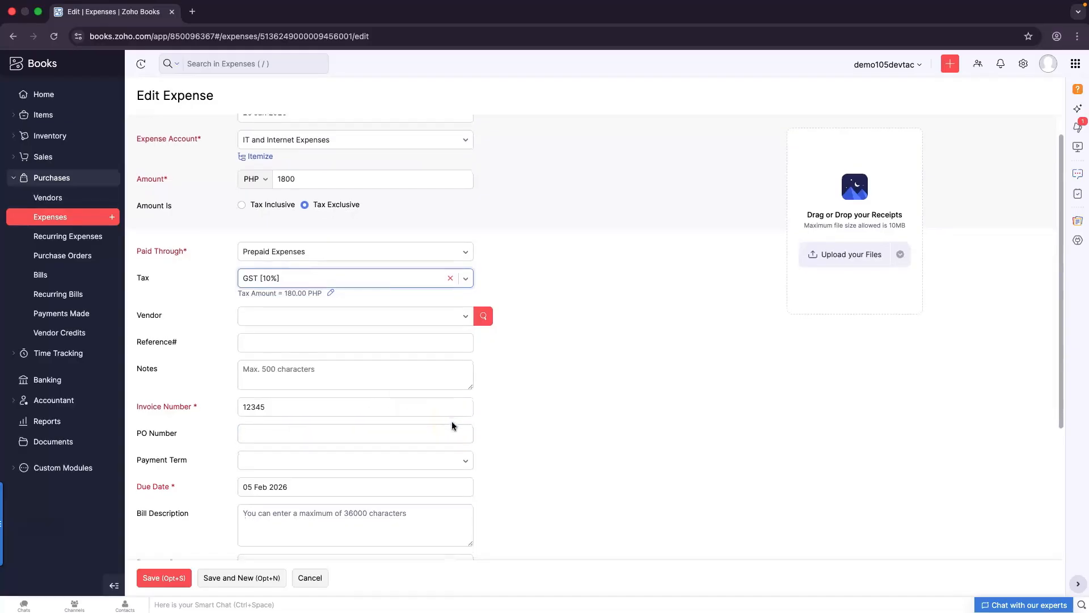
scroll(451, 421, "down", 1)
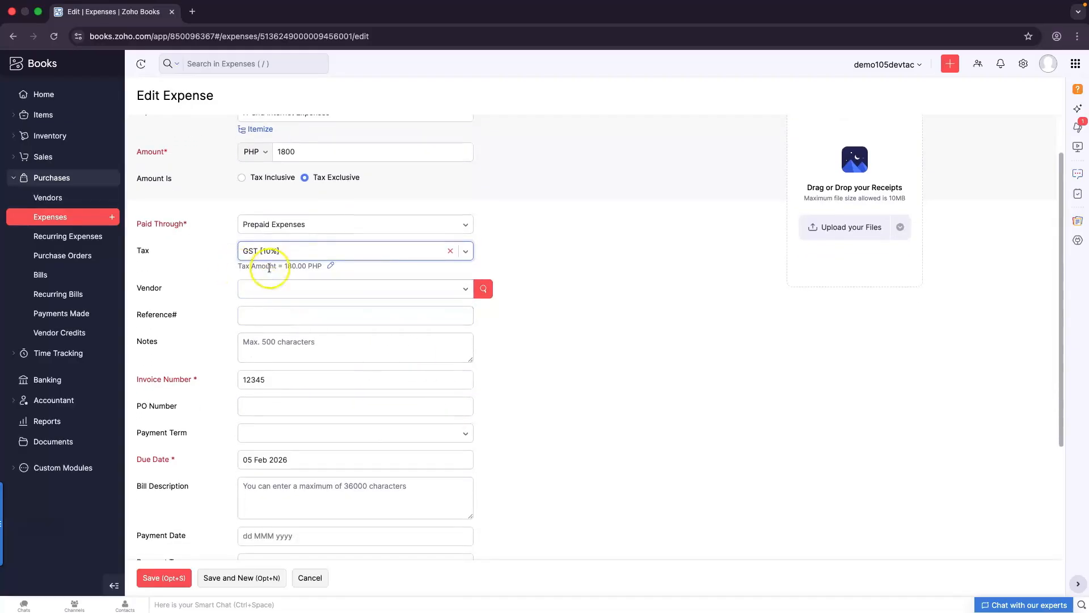
left_click(391, 398)
scroll(391, 398, "up", 2)
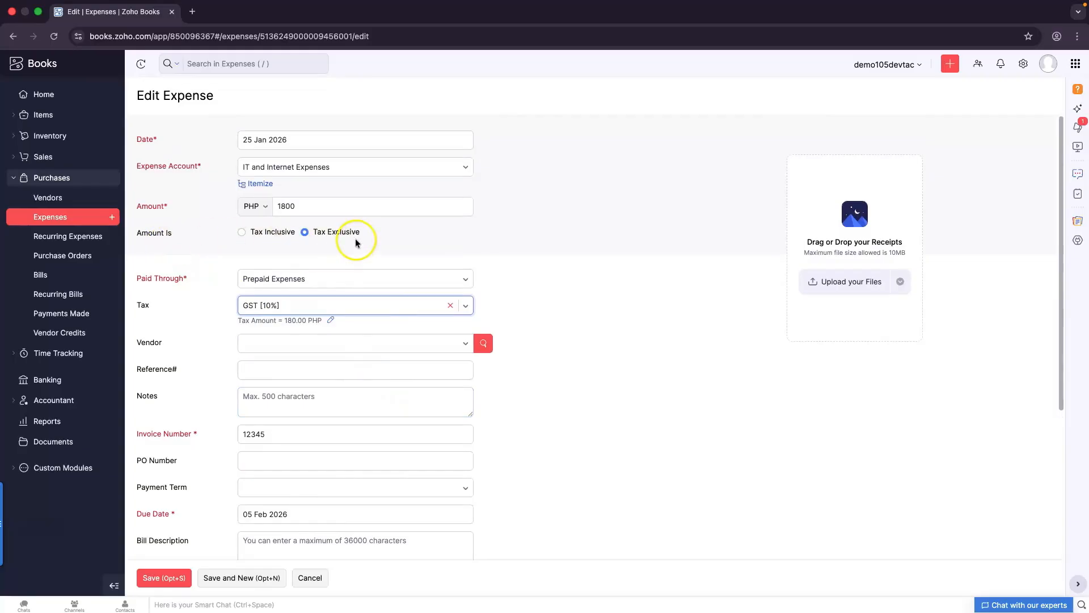
scroll(369, 454, "down", 5)
scroll(369, 457, "up", 3)
scroll(370, 460, "up", 2)
left_click(164, 579)
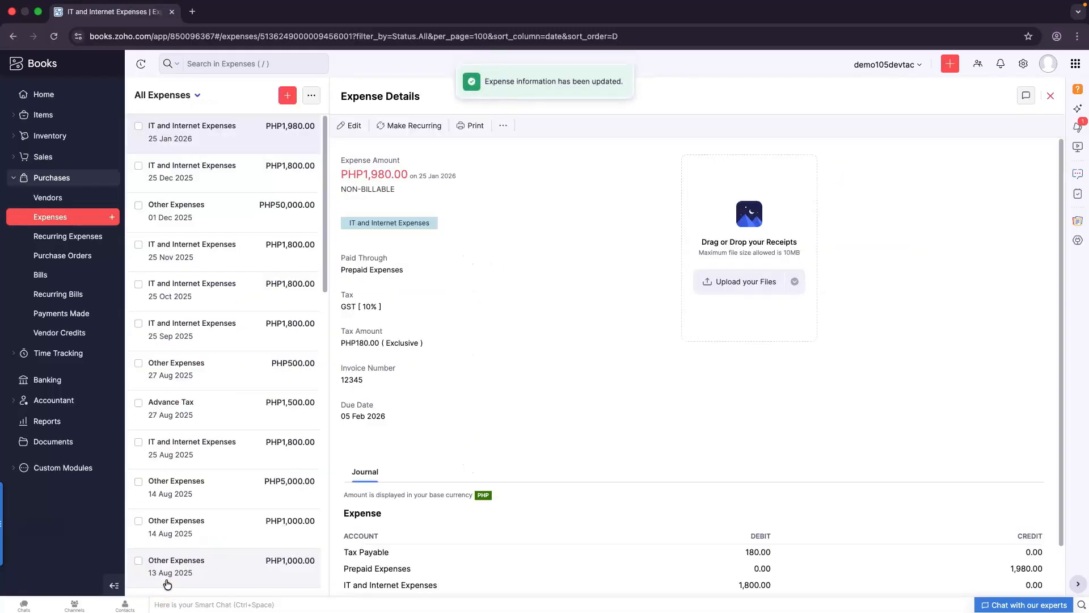
Open bill 12345 for editing and set the Case line's tax to GST [10%]
left_click(56, 275)
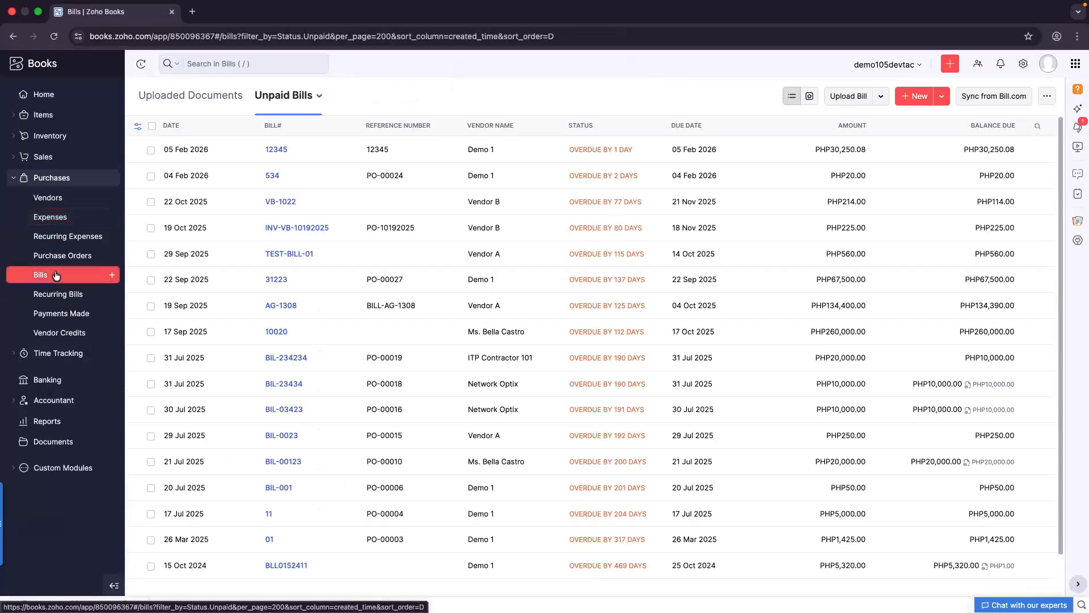
left_click(269, 151)
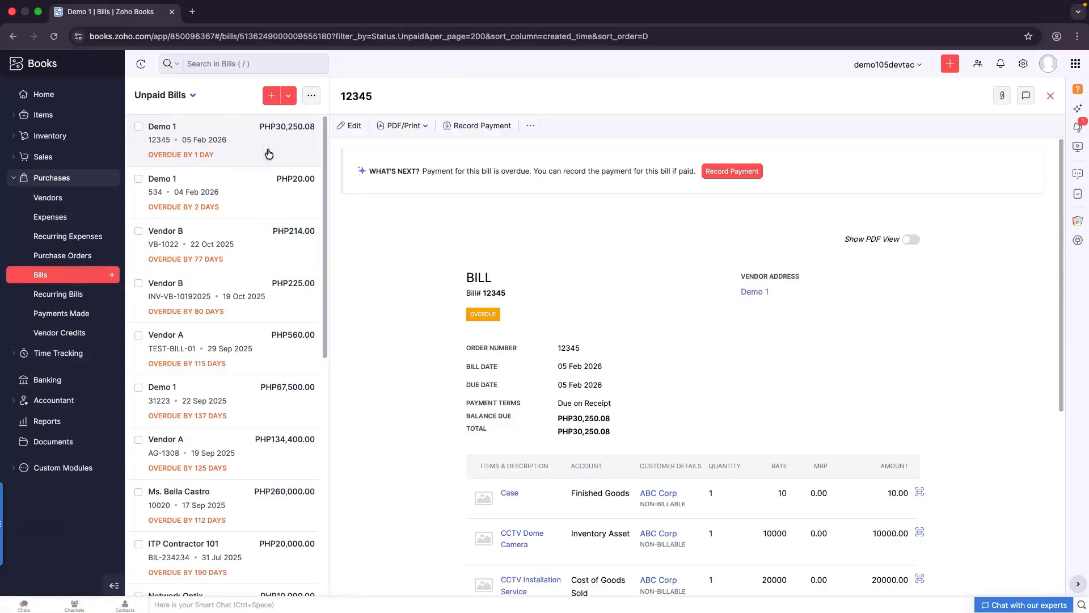
left_click(352, 125)
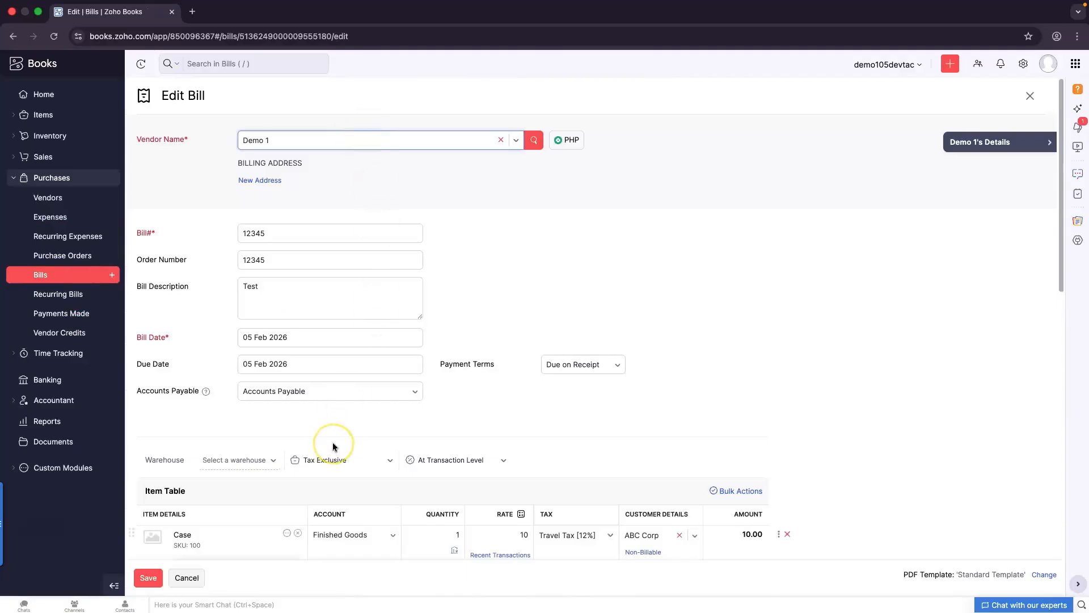
scroll(334, 445, "down", 5)
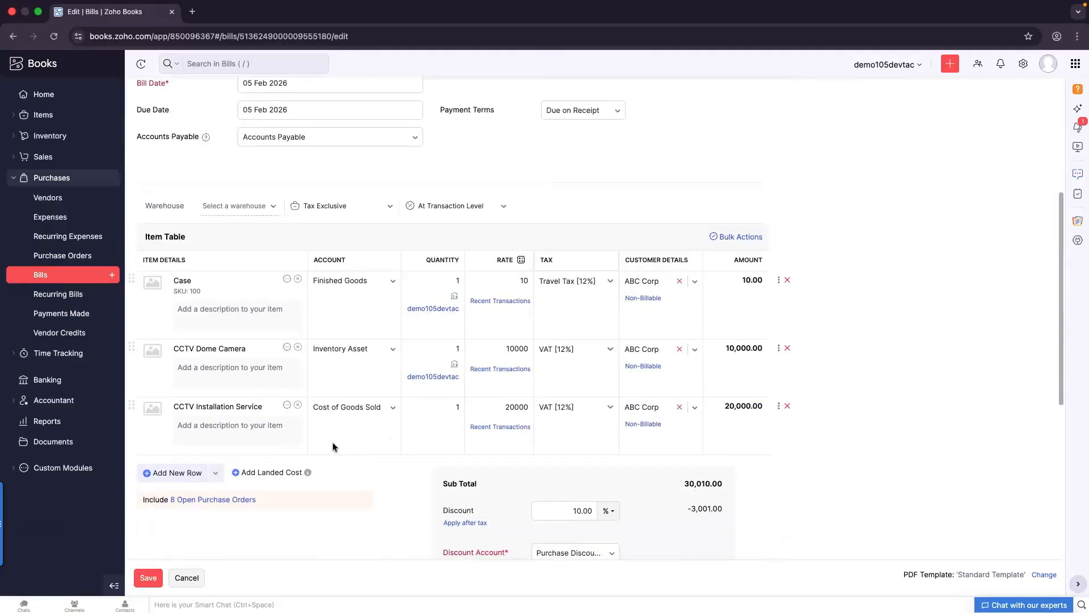
scroll(333, 441, "down", 2)
left_click(597, 237)
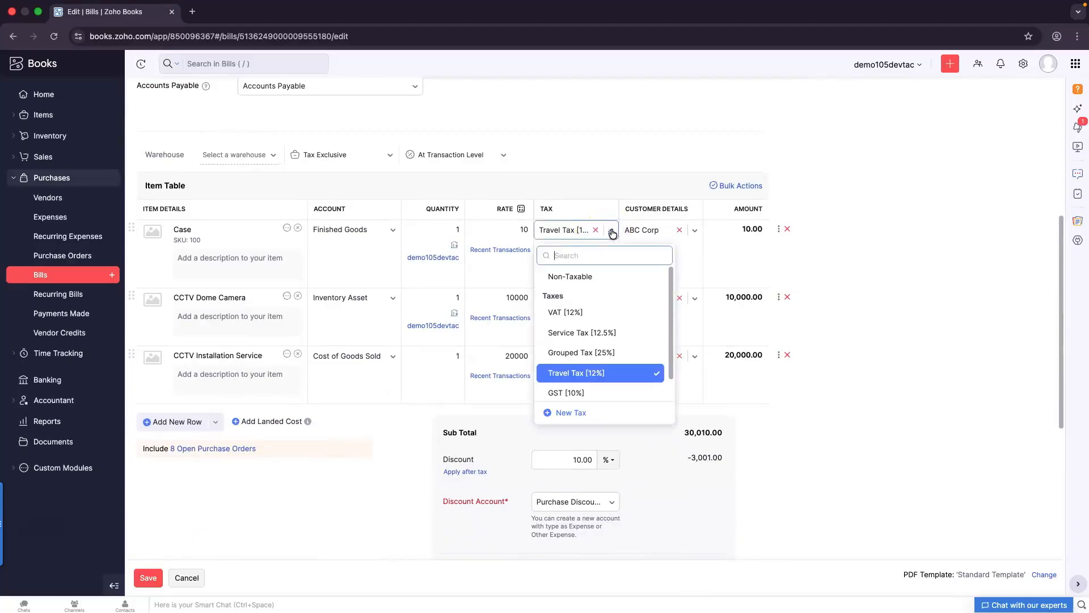
scroll(590, 363, "down", 1)
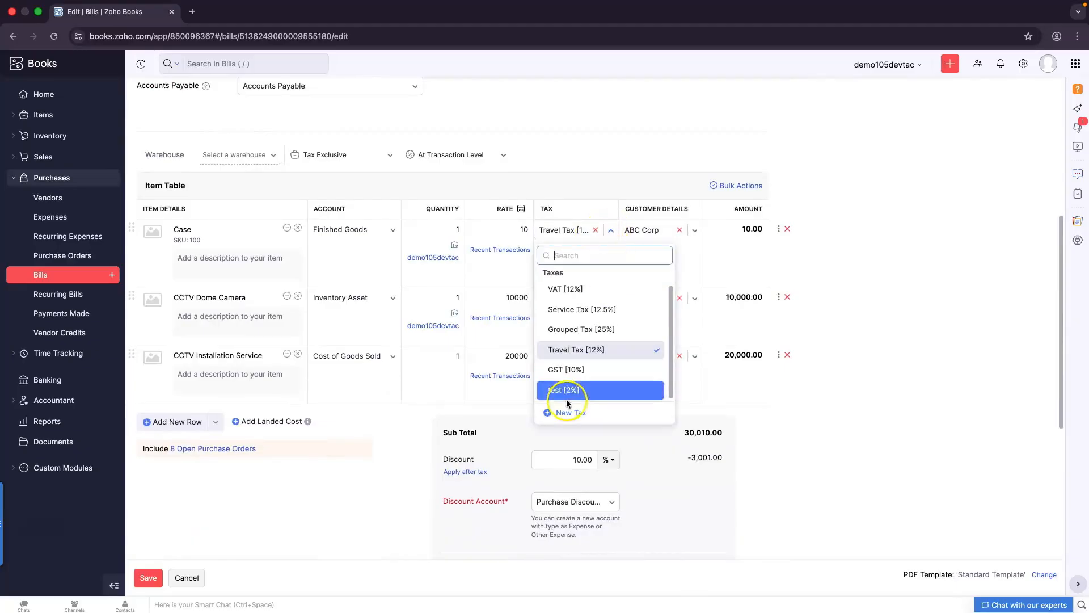
left_click(565, 371)
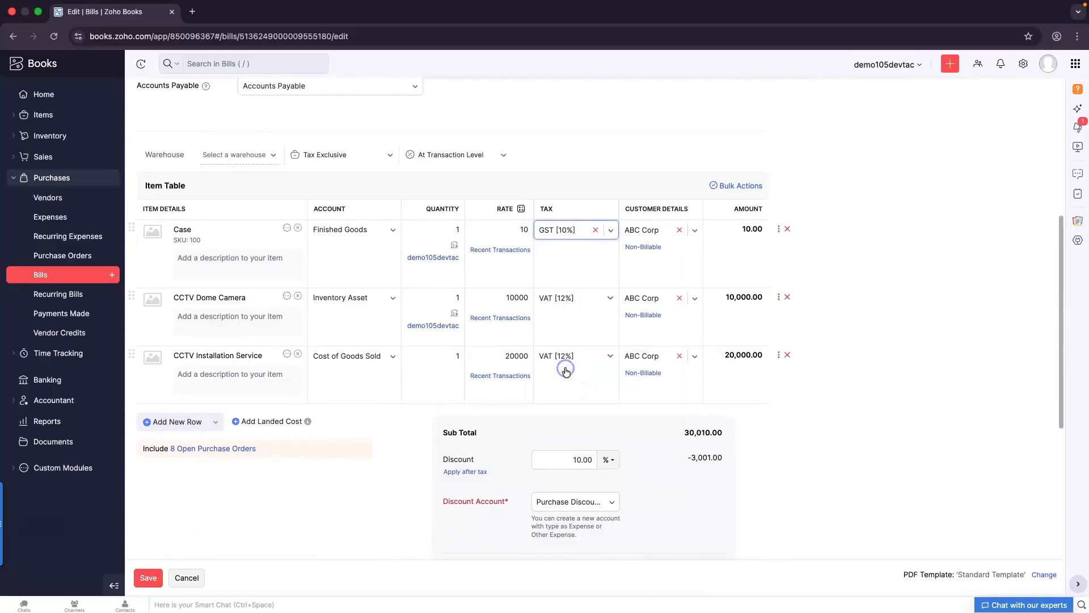
Add a CCTV Installation Service line with GST [10%] for ABC Corp and save the bill
left_click(188, 424)
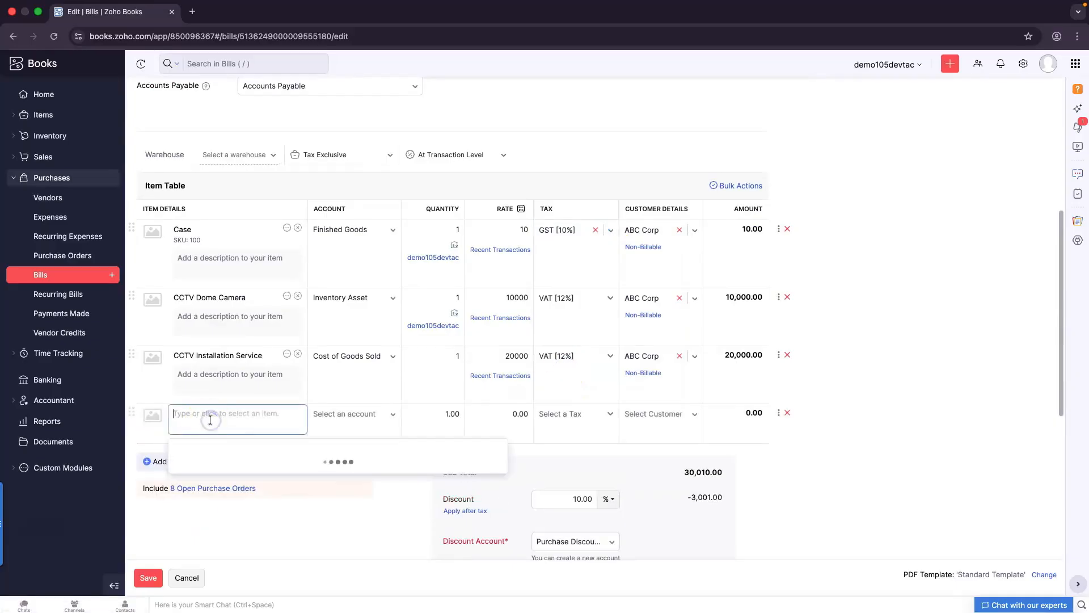
left_click(224, 526)
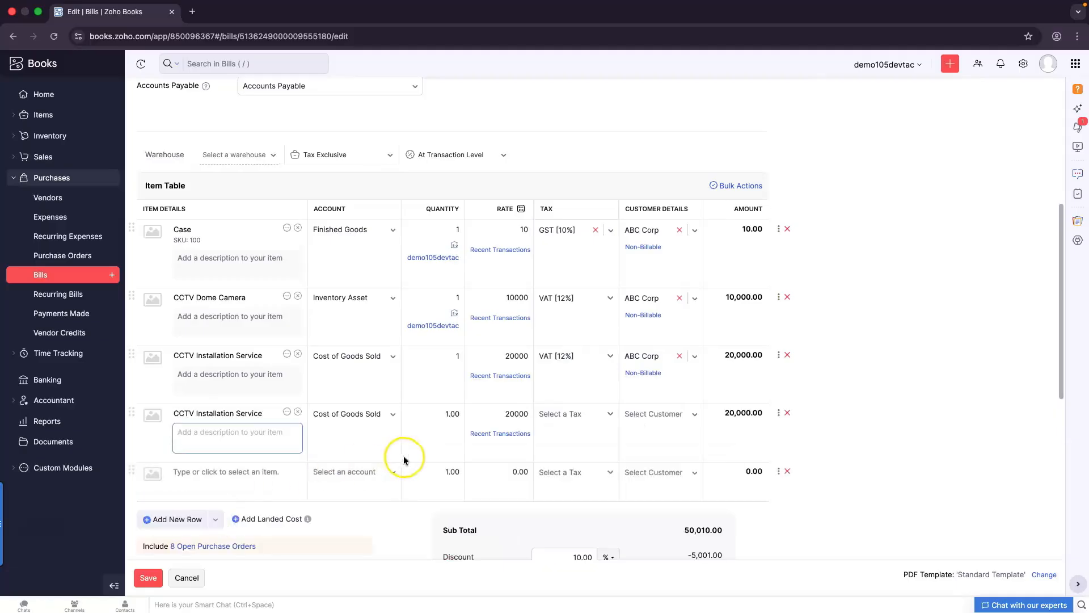
left_click(569, 419)
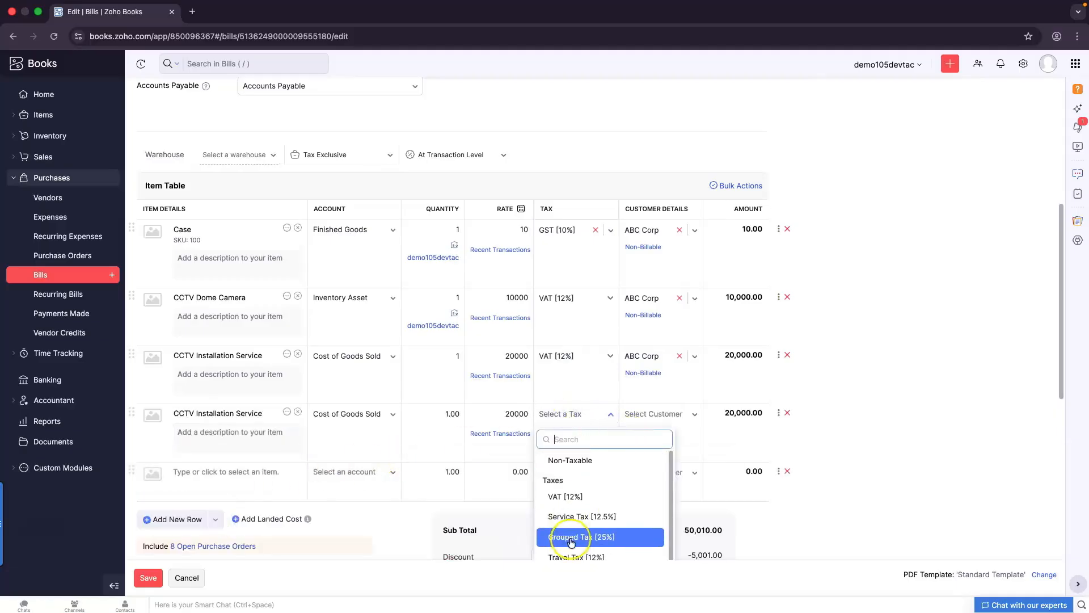
scroll(571, 543, "down", 1)
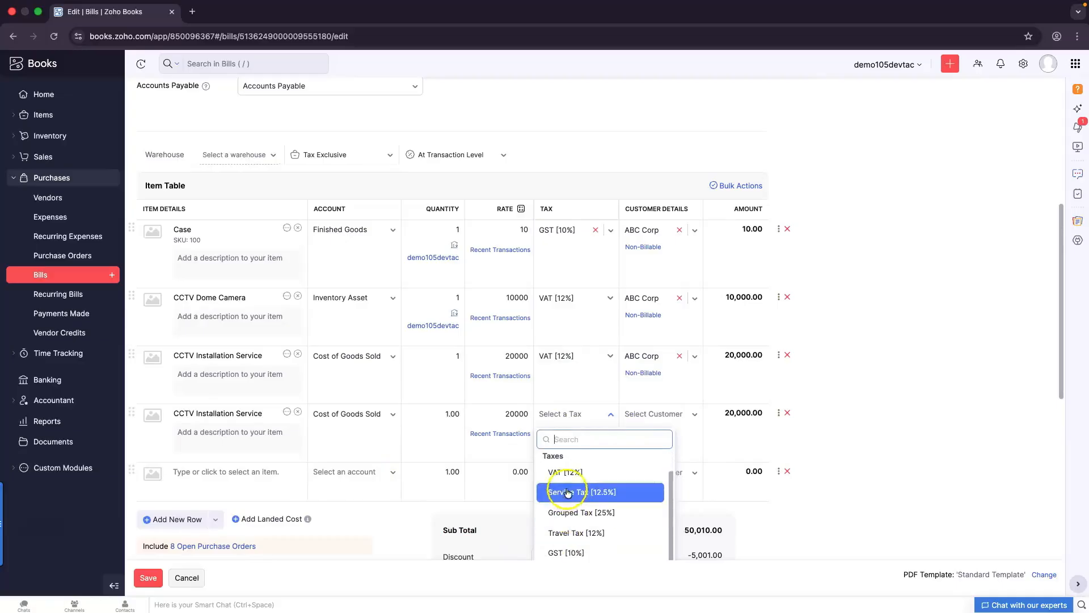
left_click(565, 549)
left_click(697, 414)
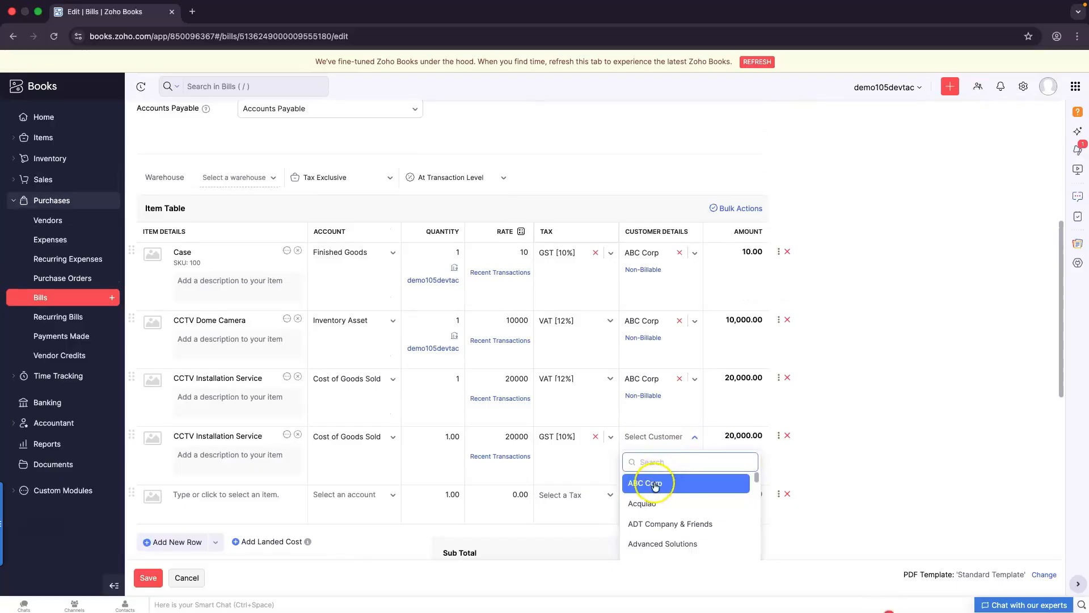
left_click(652, 481)
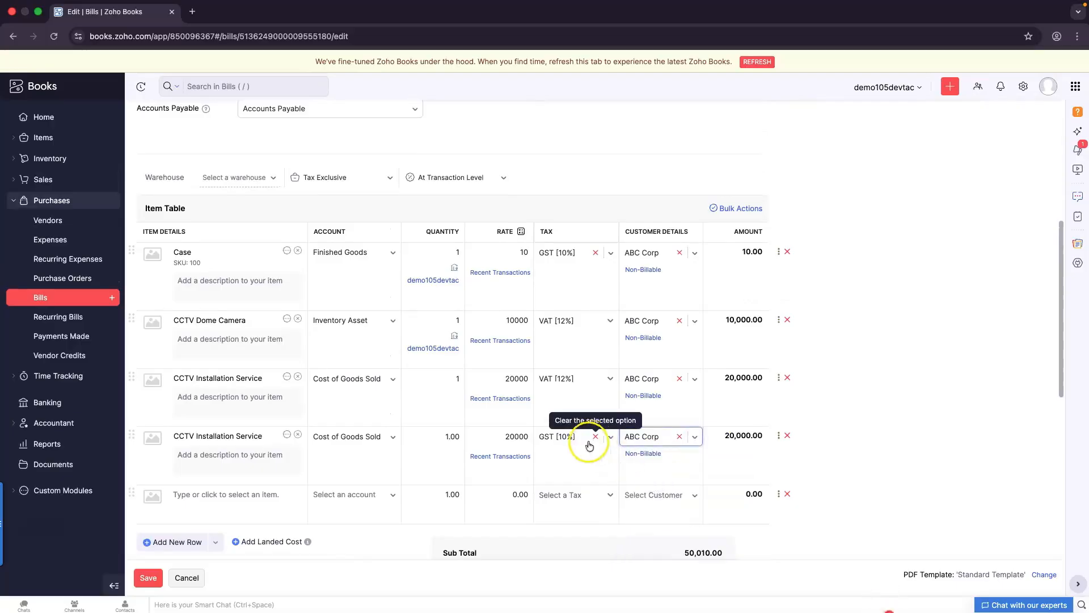
left_click(147, 578)
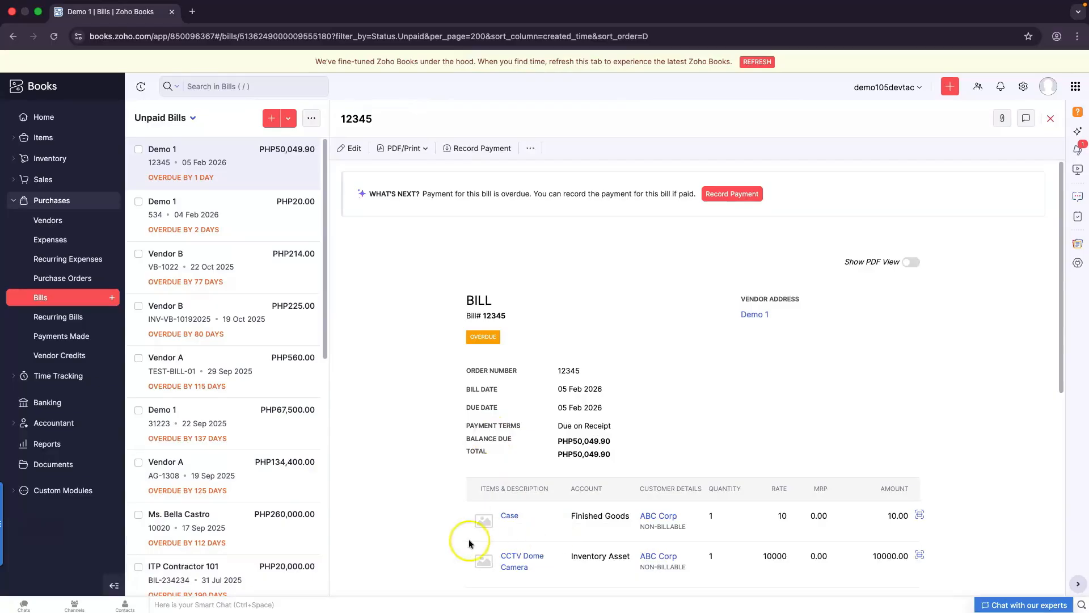
scroll(469, 539, "down", 5)
scroll(468, 542, "up", 3)
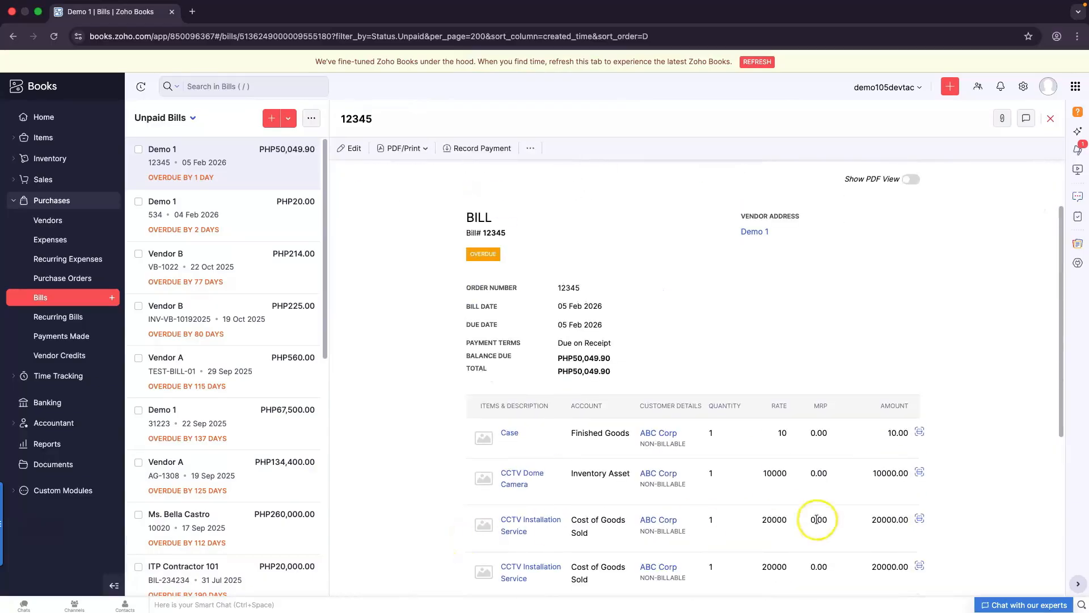
scroll(624, 527, "down", 2)
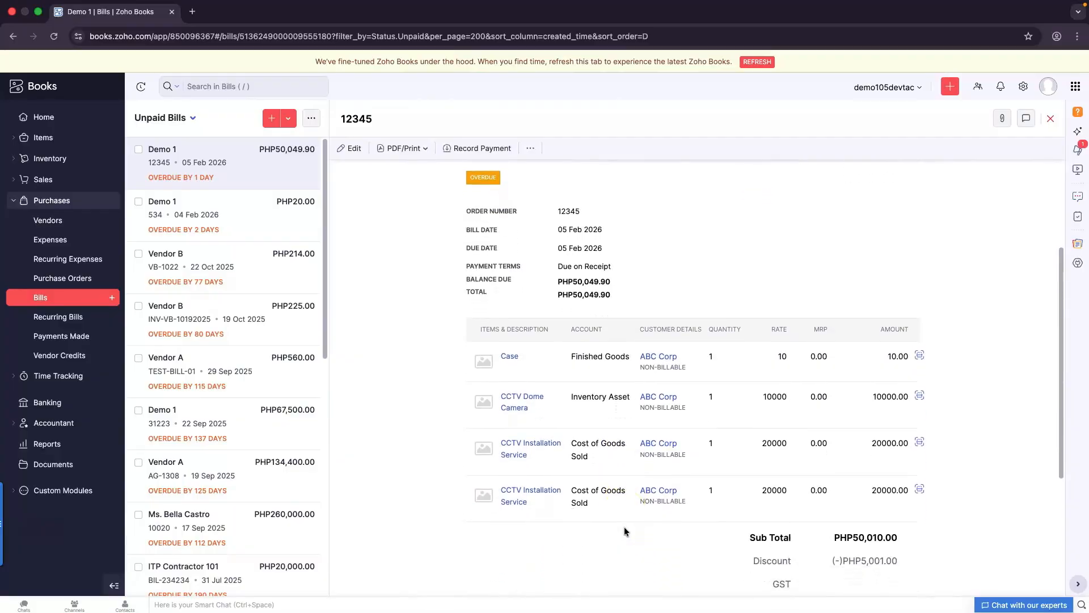
scroll(624, 526, "down", 2)
left_click(620, 529)
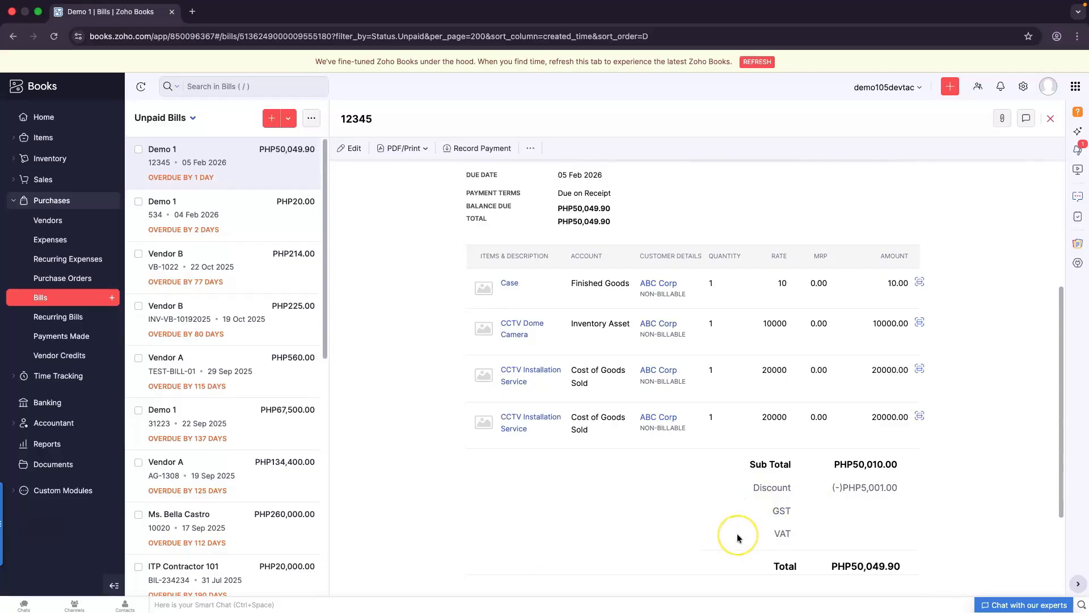
scroll(737, 533, "up", 4)
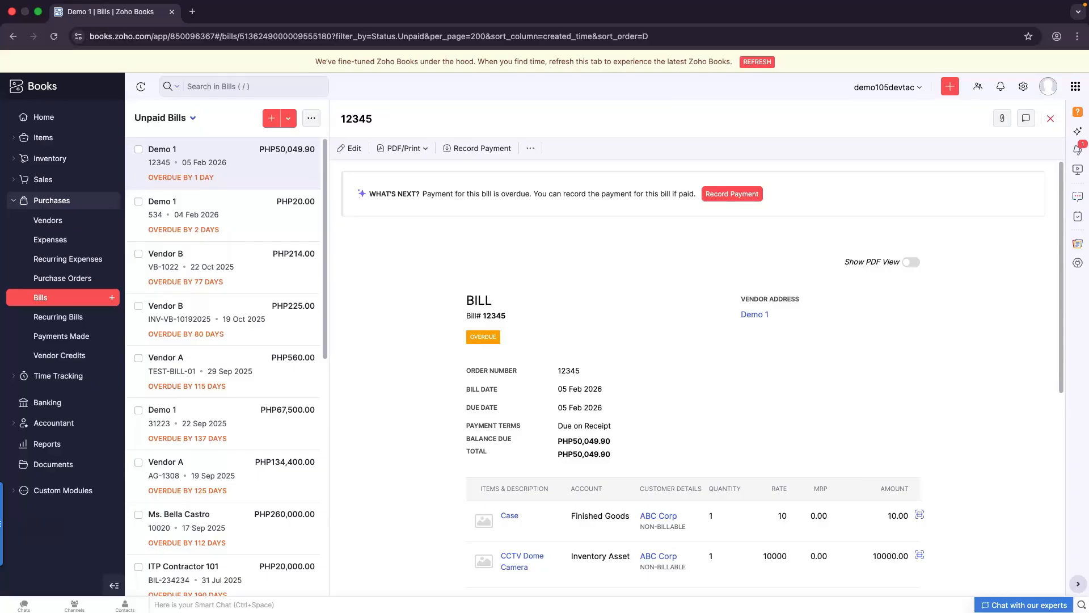
left_click(57, 448)
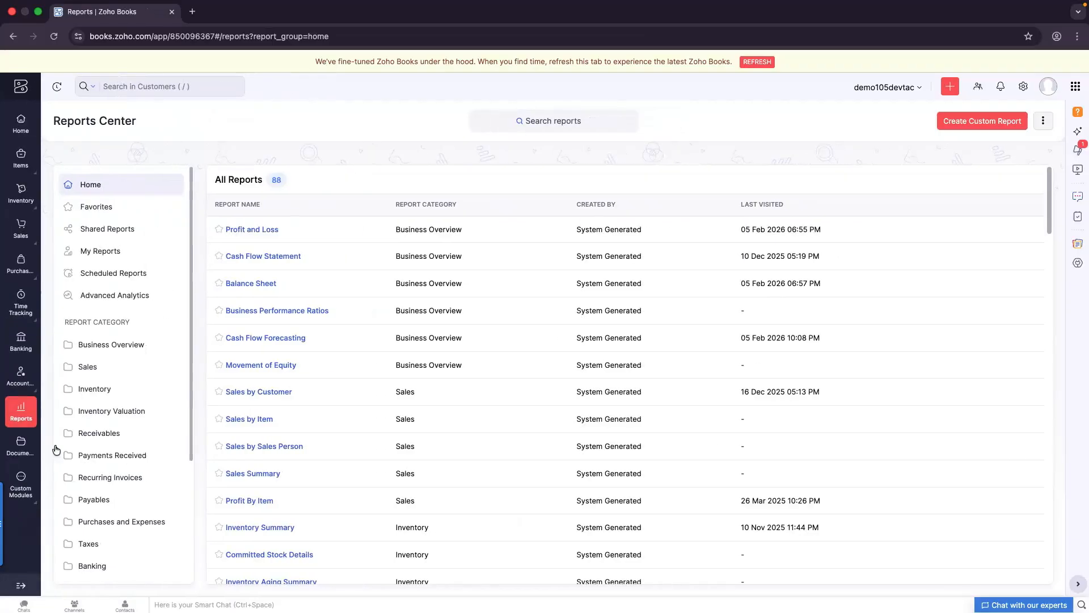
Open last year's Tax Summary from the tax reports and review its inactive GST transactions
scroll(96, 471, "down", 5)
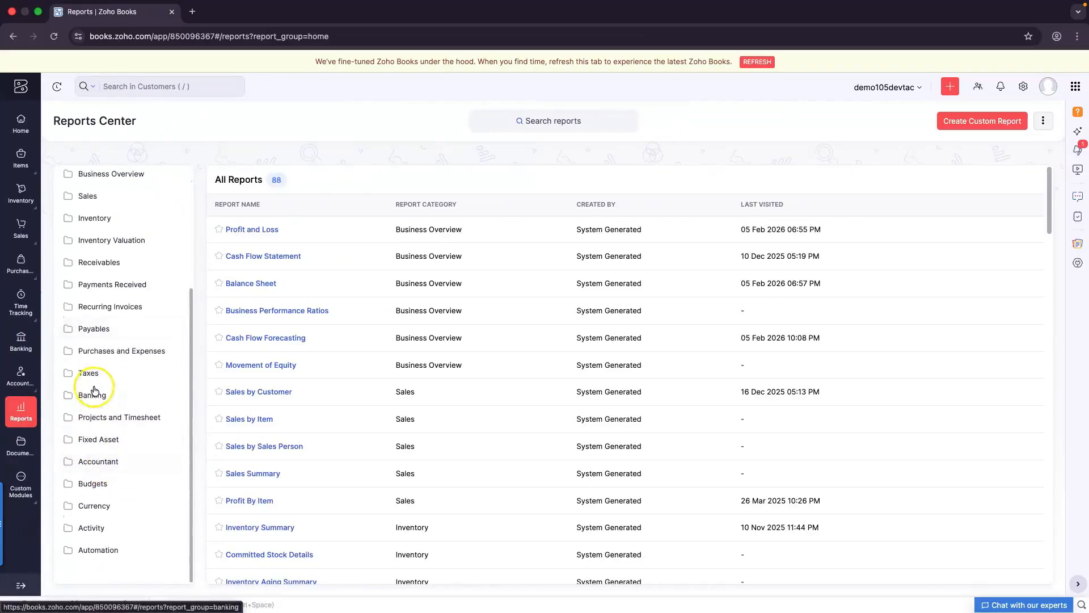
left_click(90, 375)
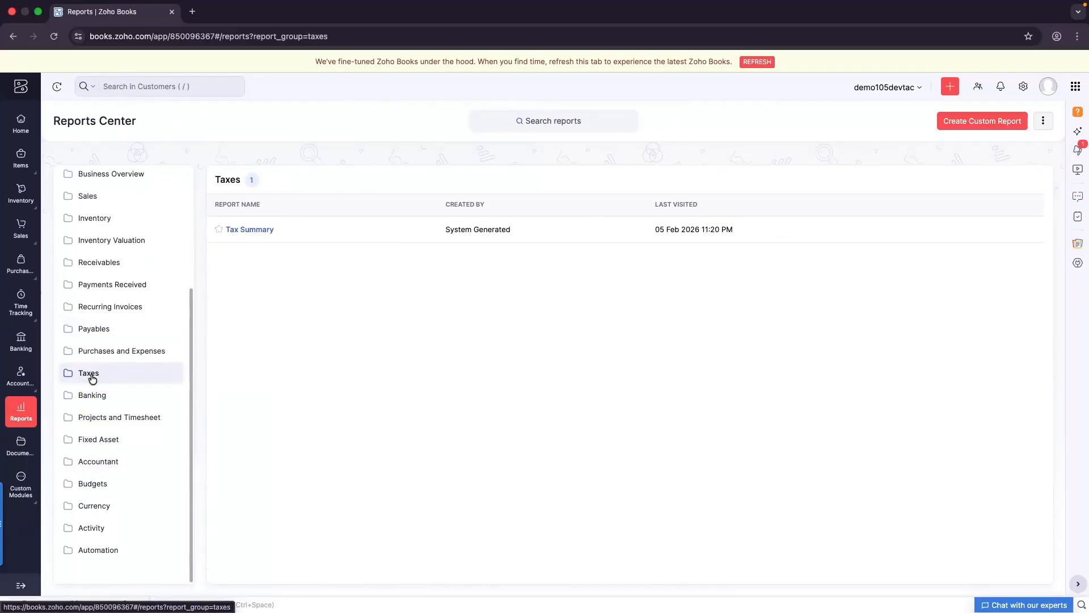
left_click(240, 230)
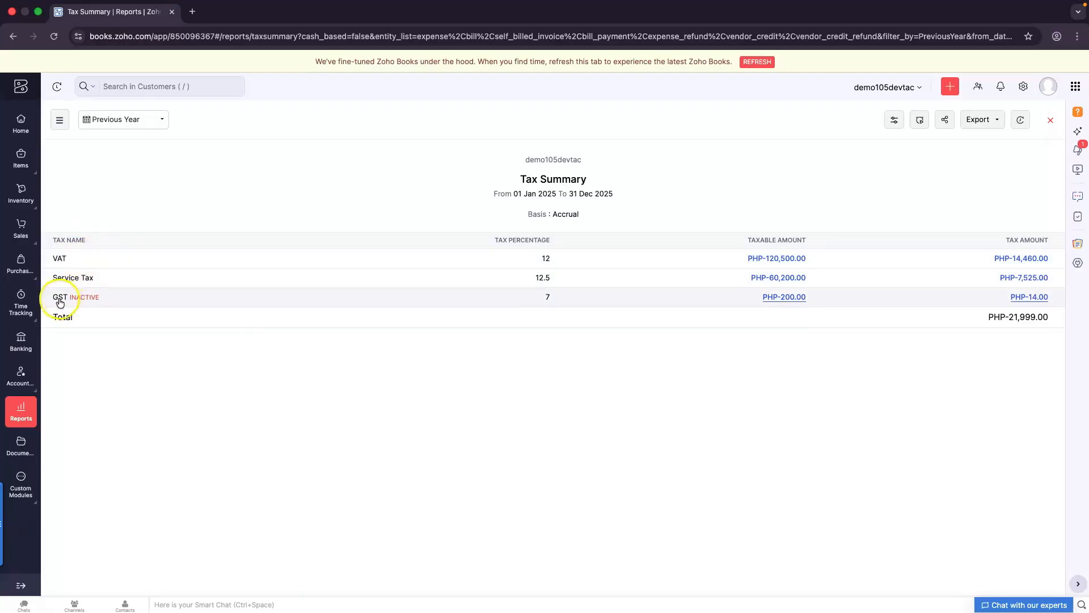
left_click_drag(51, 299, 110, 301)
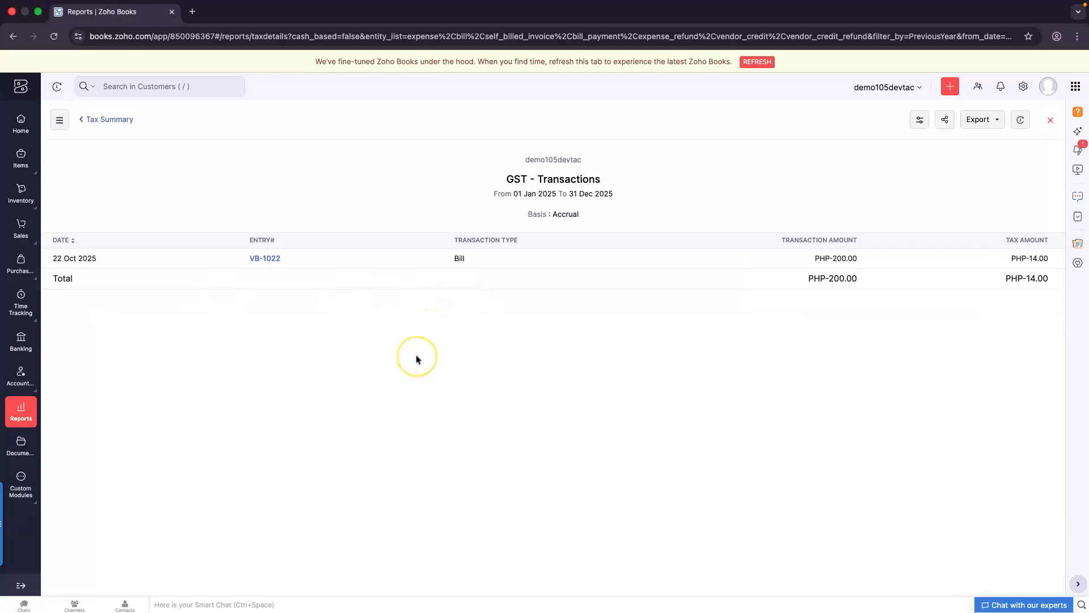
left_click(80, 124)
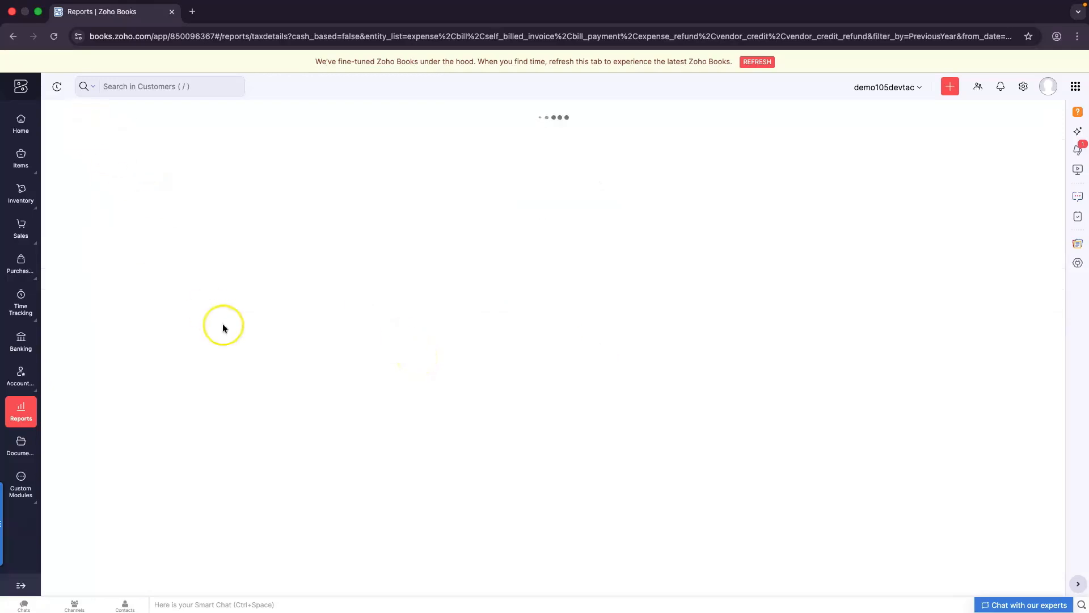
Switch the Tax Summary period to This Year (2026) and drill into its VAT transactions
left_click(124, 123)
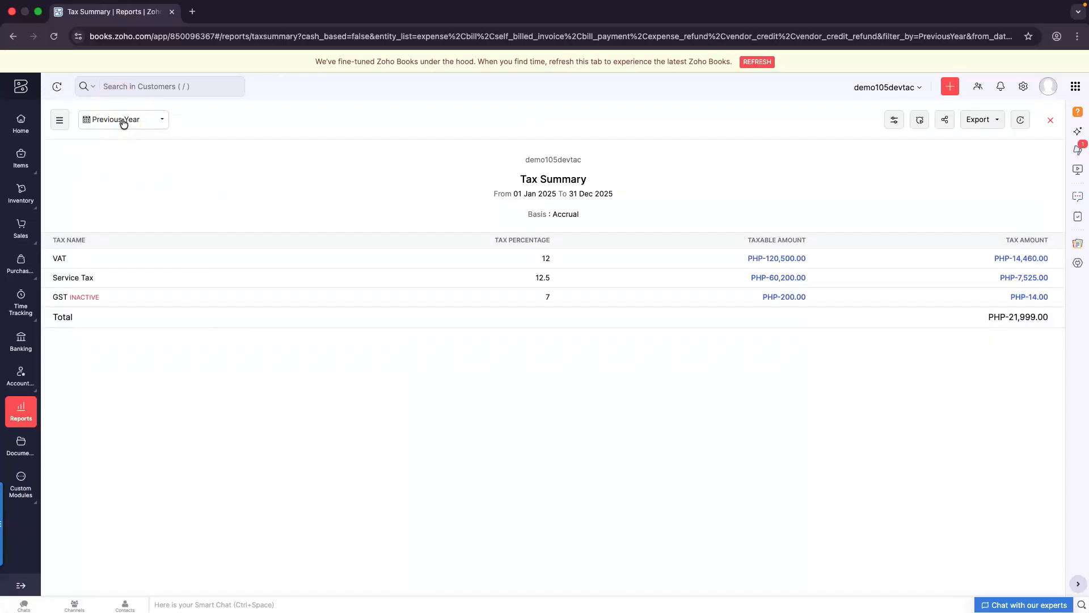
left_click(123, 123)
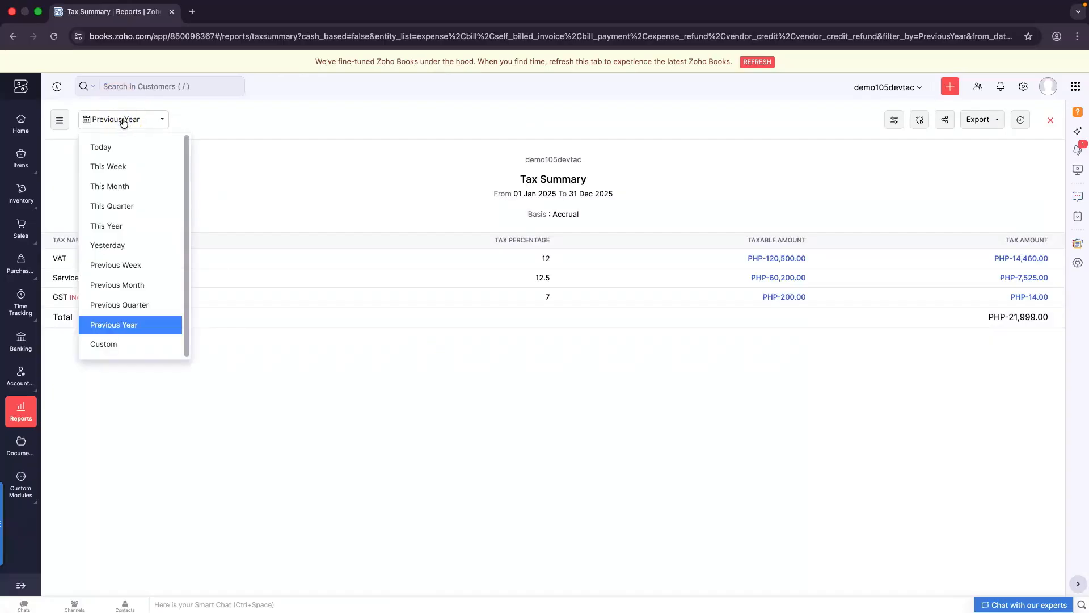
left_click(125, 218)
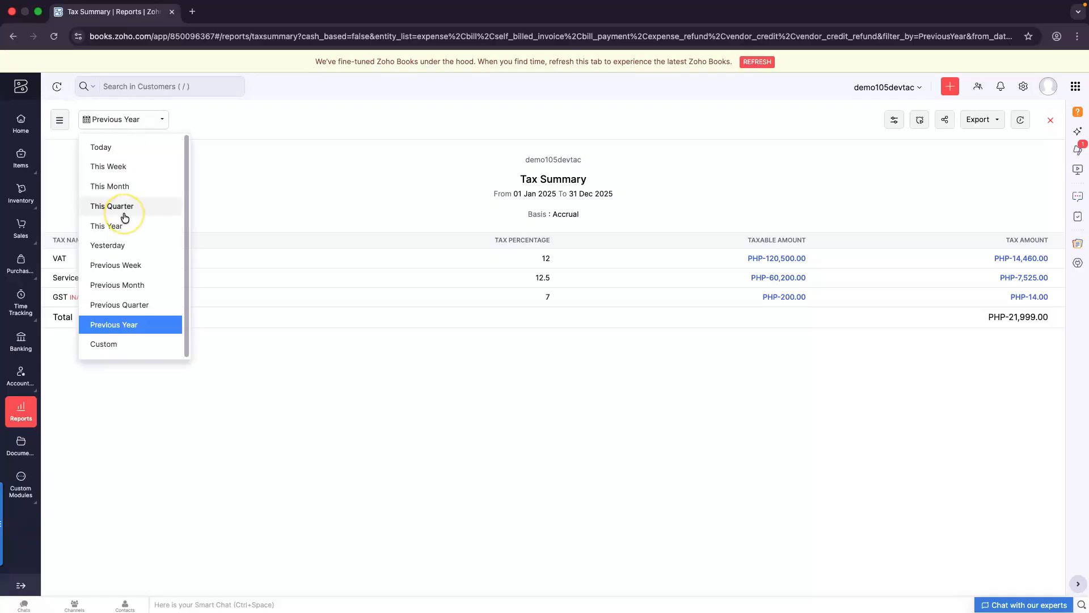
left_click(120, 225)
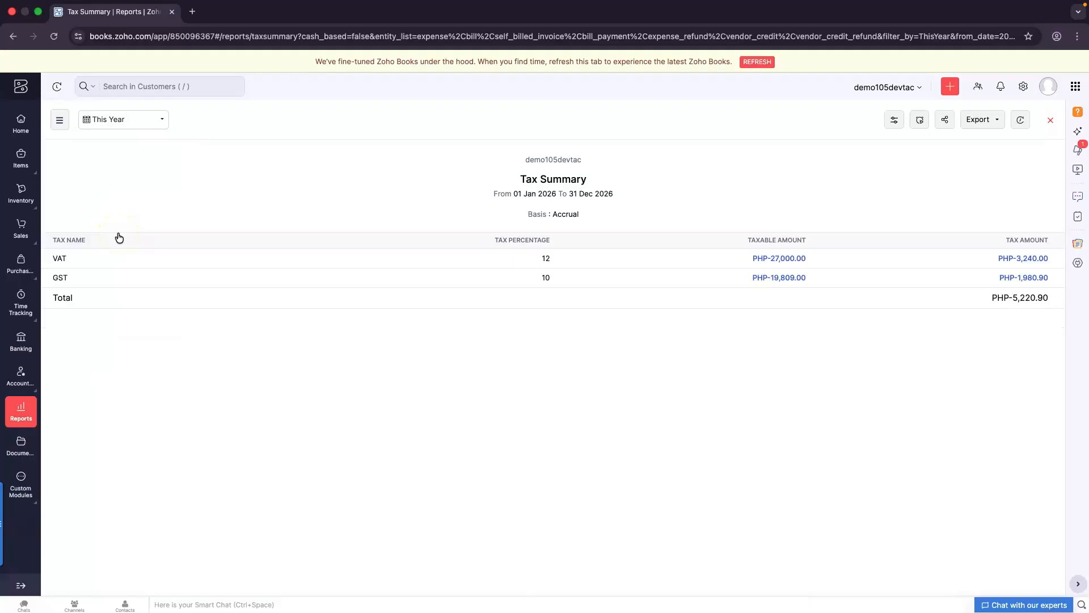
left_click(314, 319)
left_click(782, 260)
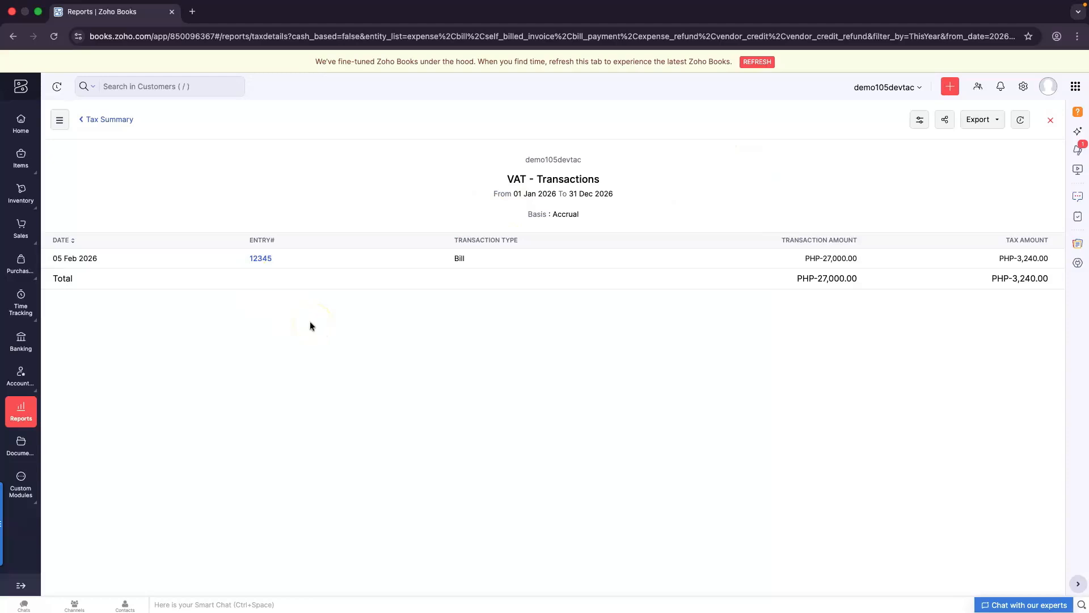
left_click(921, 126)
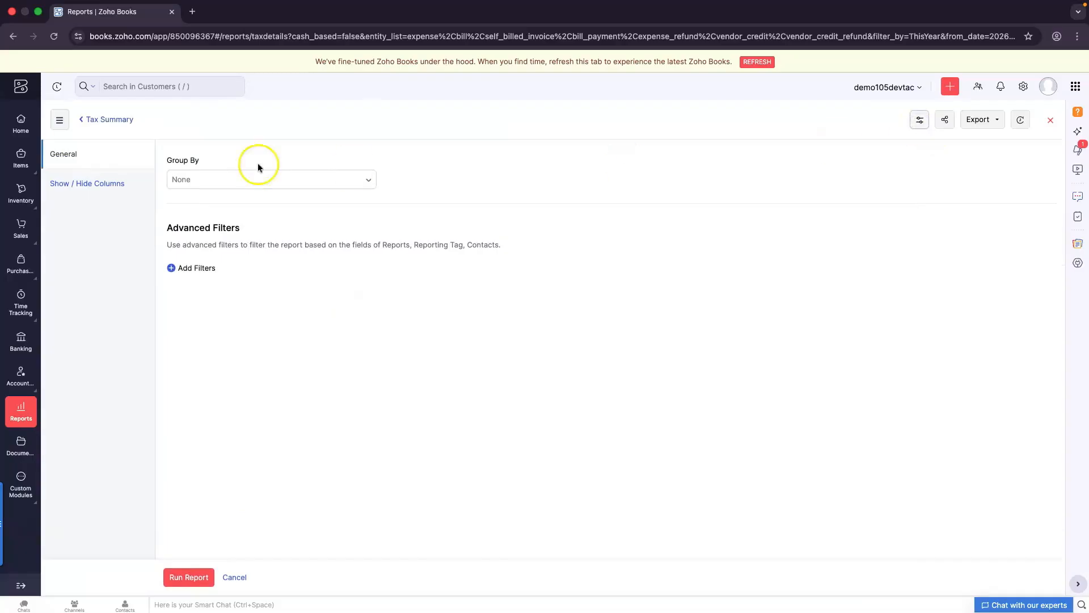
left_click(248, 179)
scroll(264, 316, "down", 1)
scroll(264, 316, "up", 1)
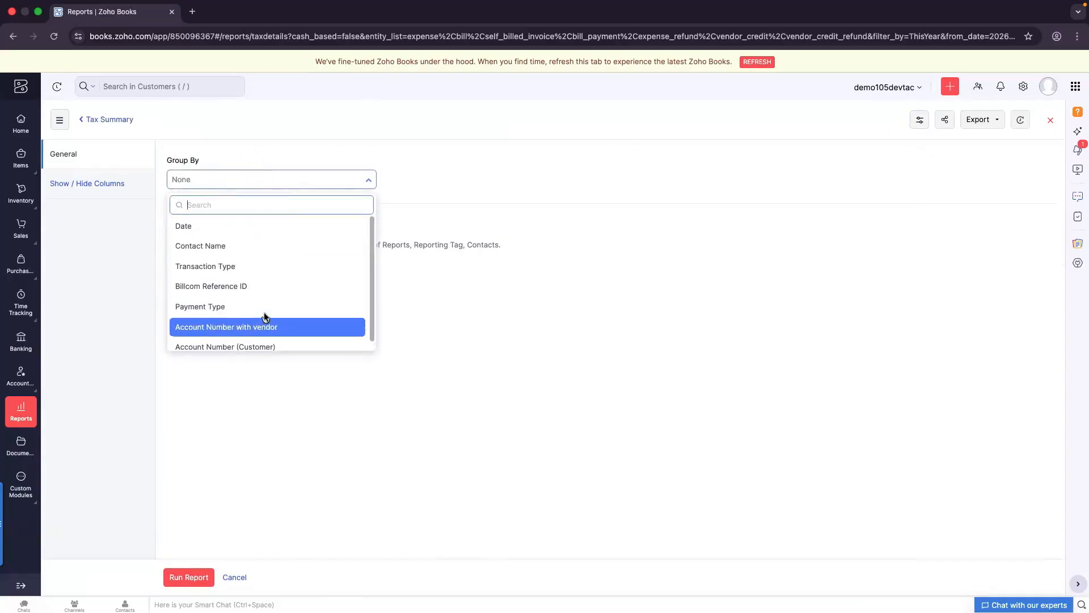
left_click(97, 119)
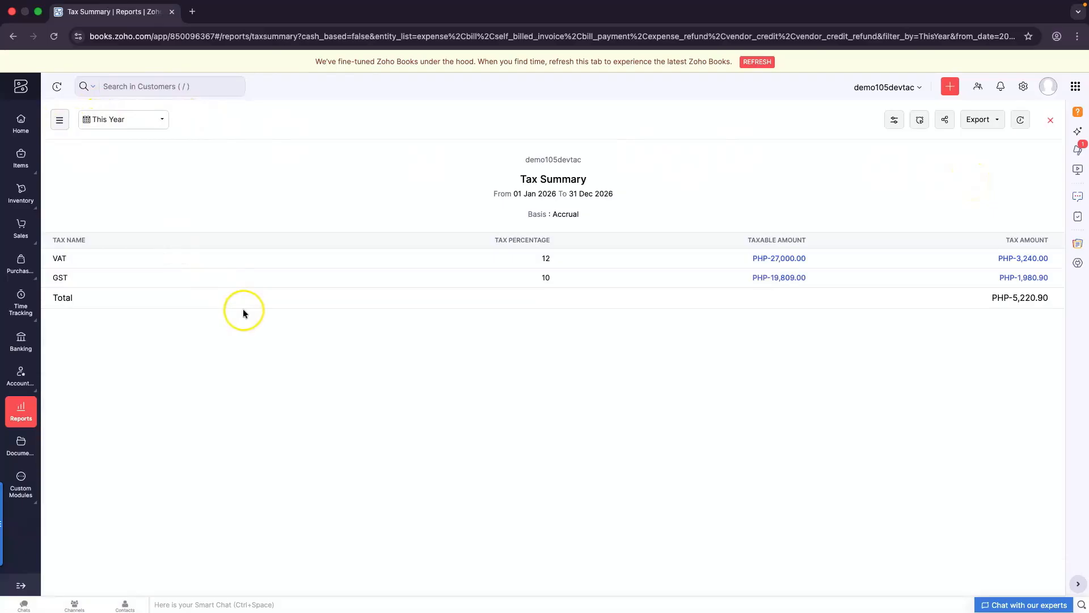
left_click(894, 120)
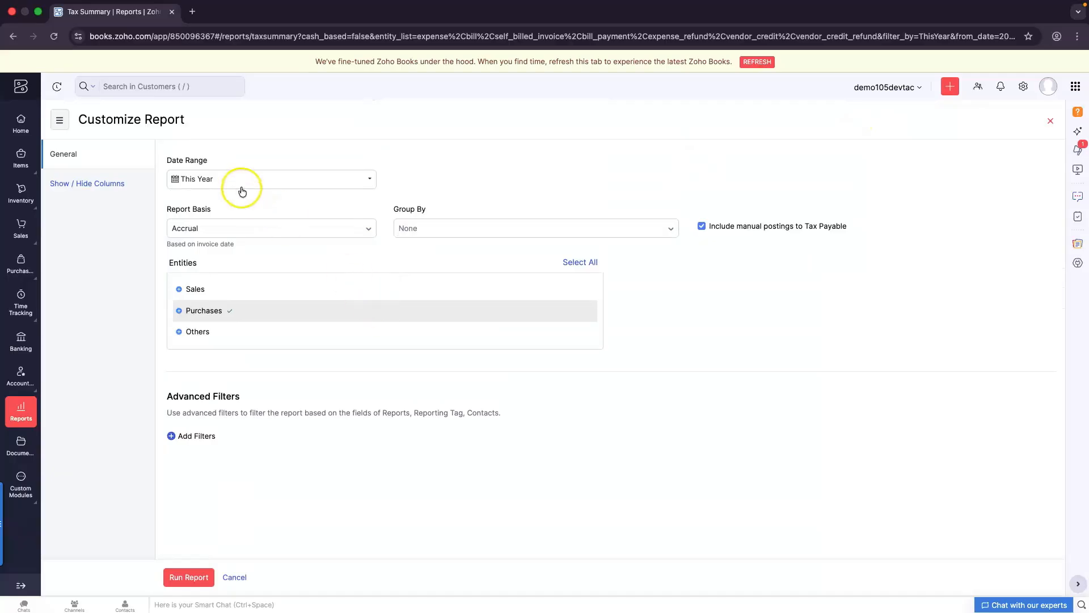
Rerun the Tax Summary on a Cash basis with Sales, Purchases and Others entities
left_click(250, 228)
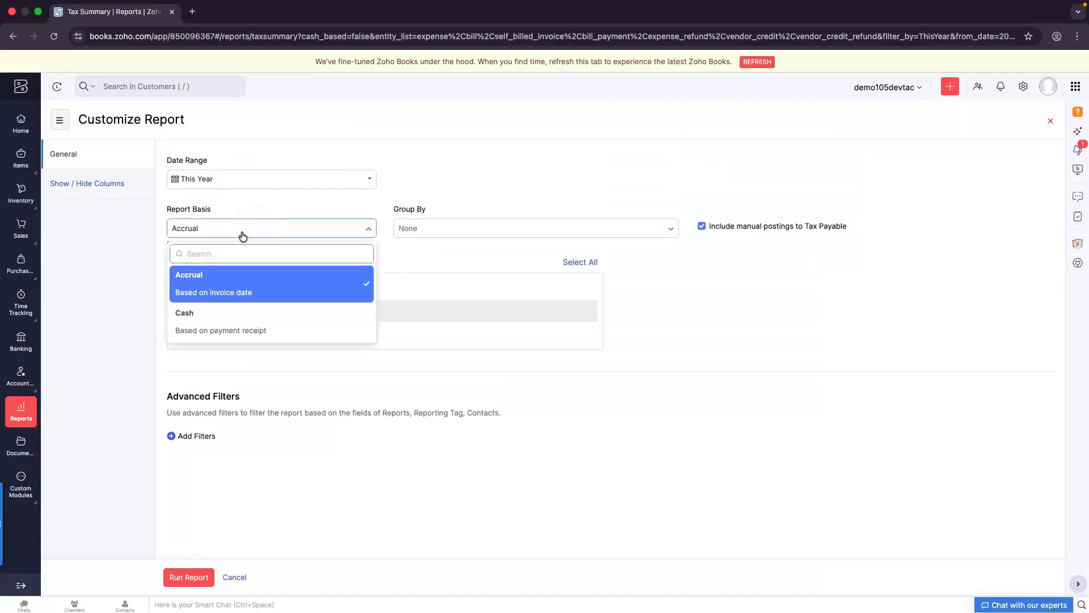
left_click(313, 331)
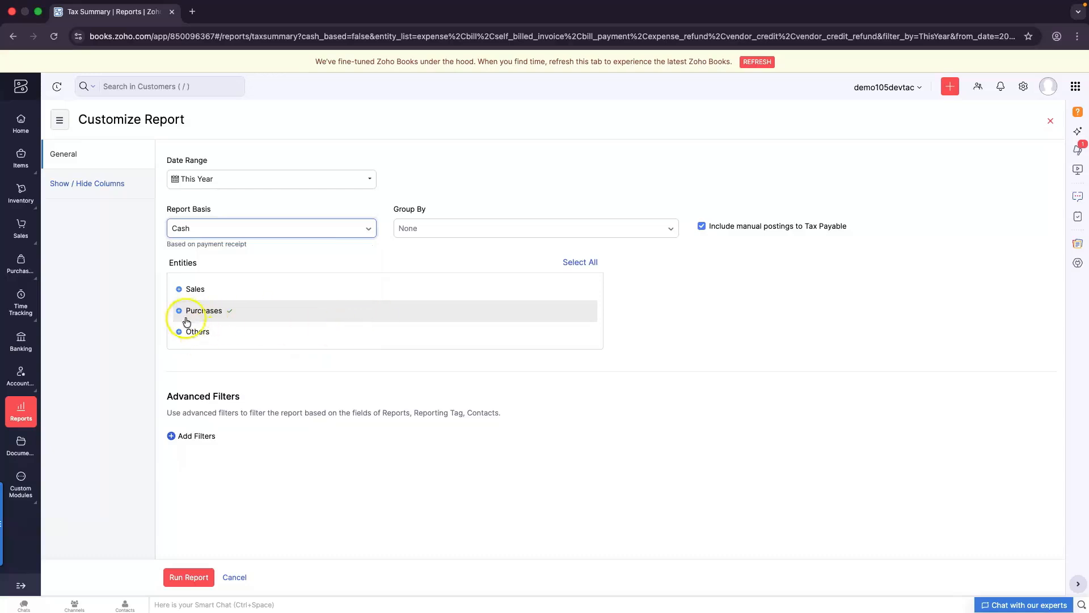
left_click(208, 290)
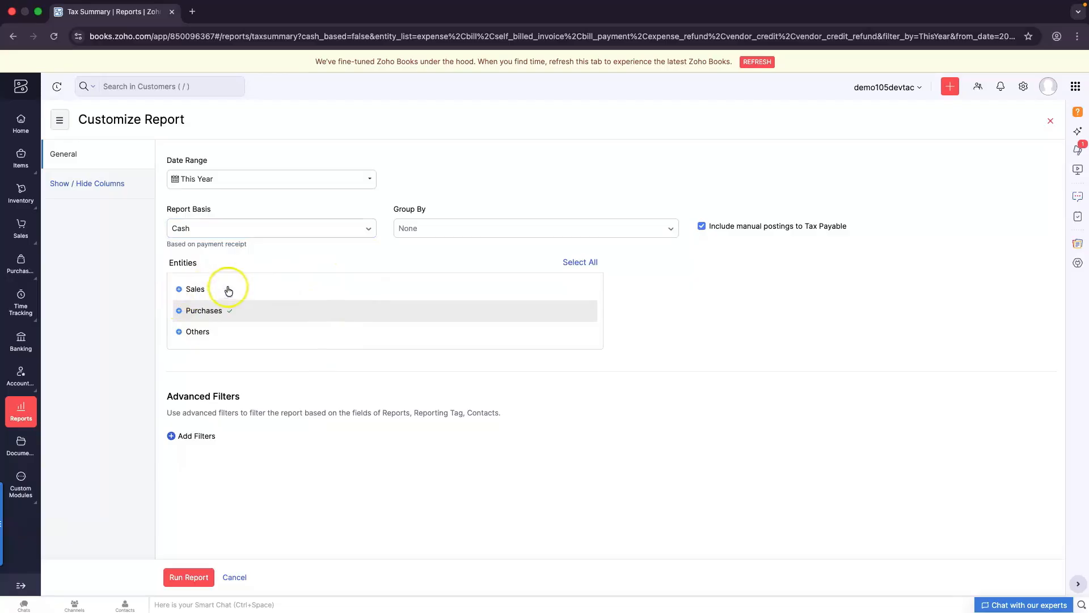
left_click(227, 290)
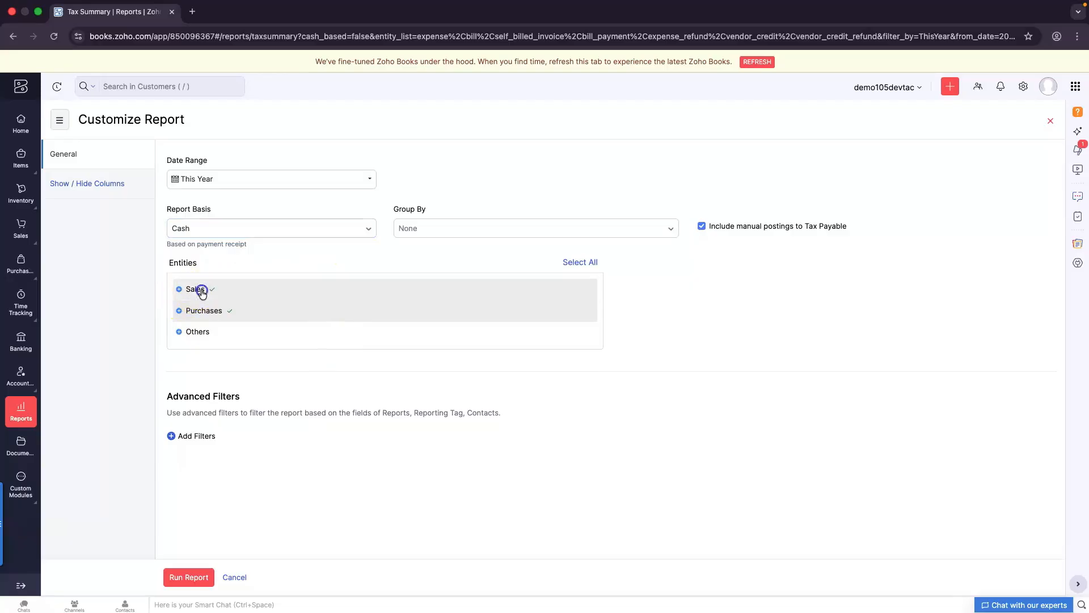
left_click(202, 339)
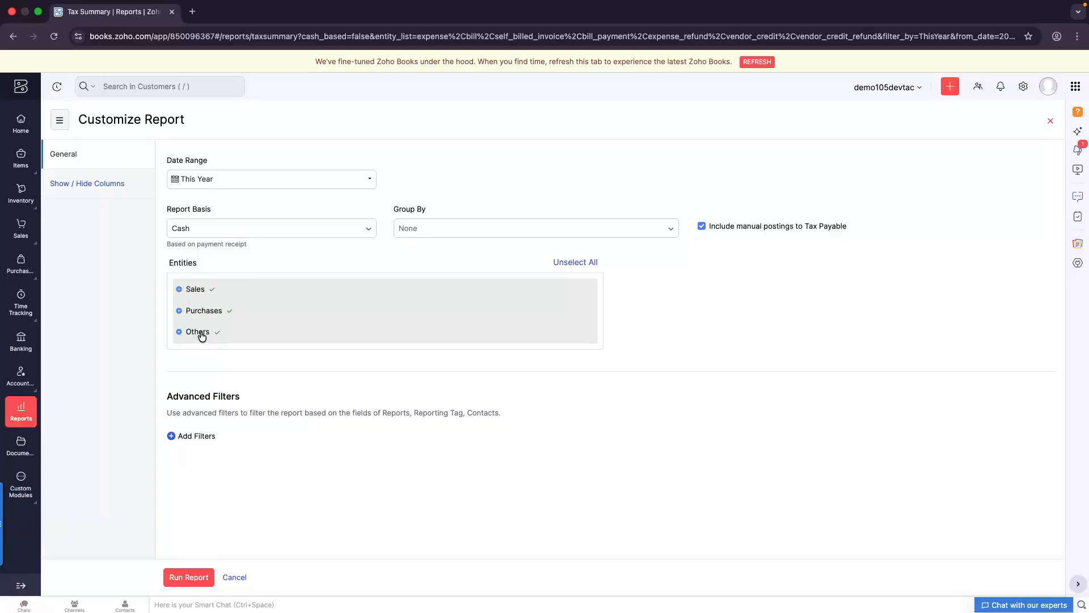
left_click(193, 578)
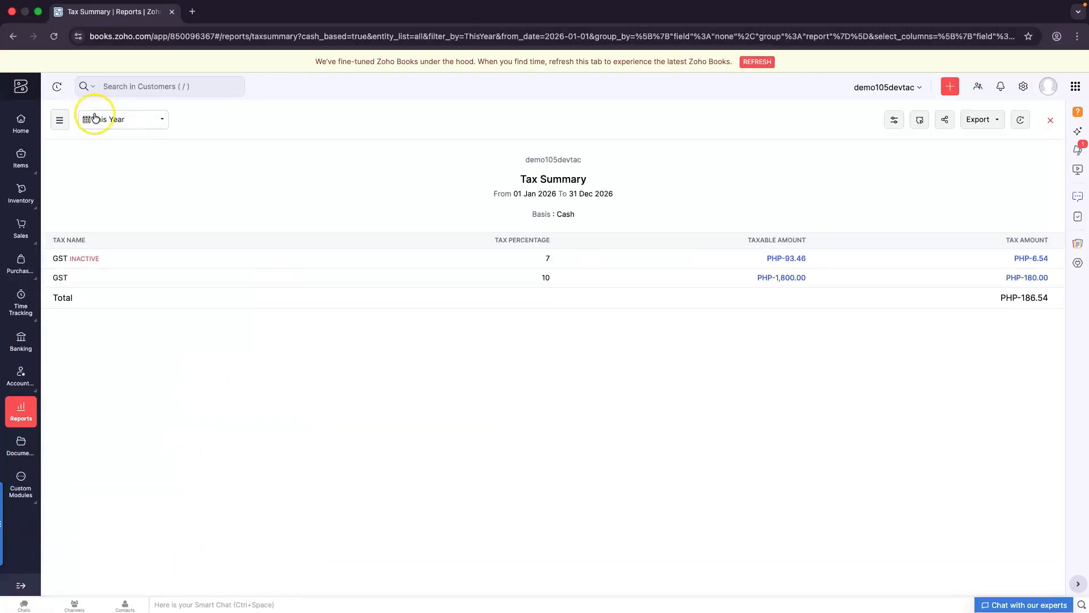
Set the Tax Summary to Previous Year and check the VAT transactions behind PHP48,000.00
left_click(122, 118)
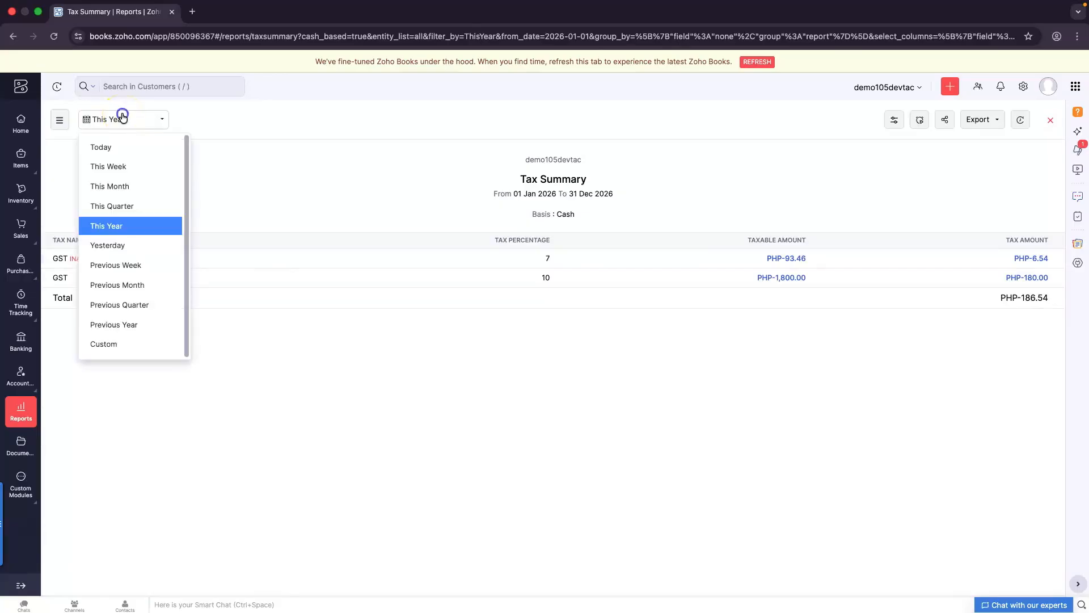
left_click(130, 323)
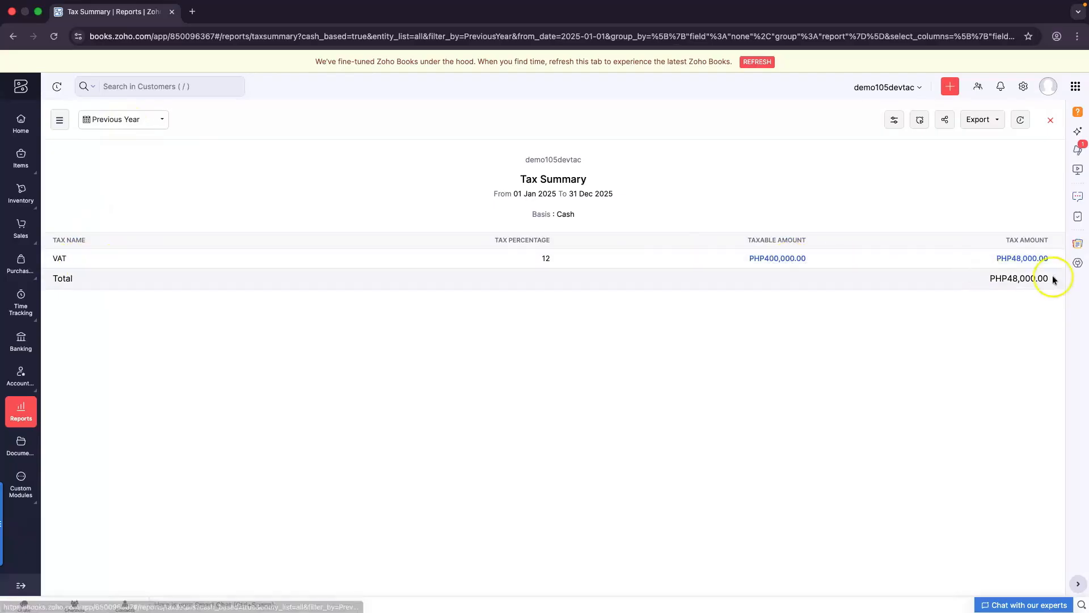
left_click(1016, 264)
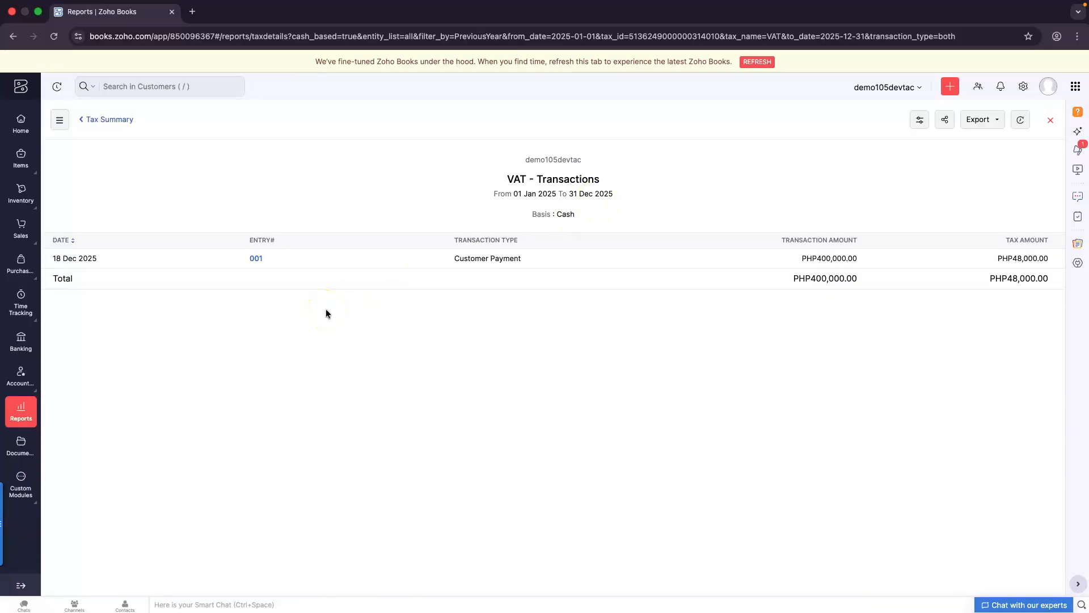
left_click(116, 120)
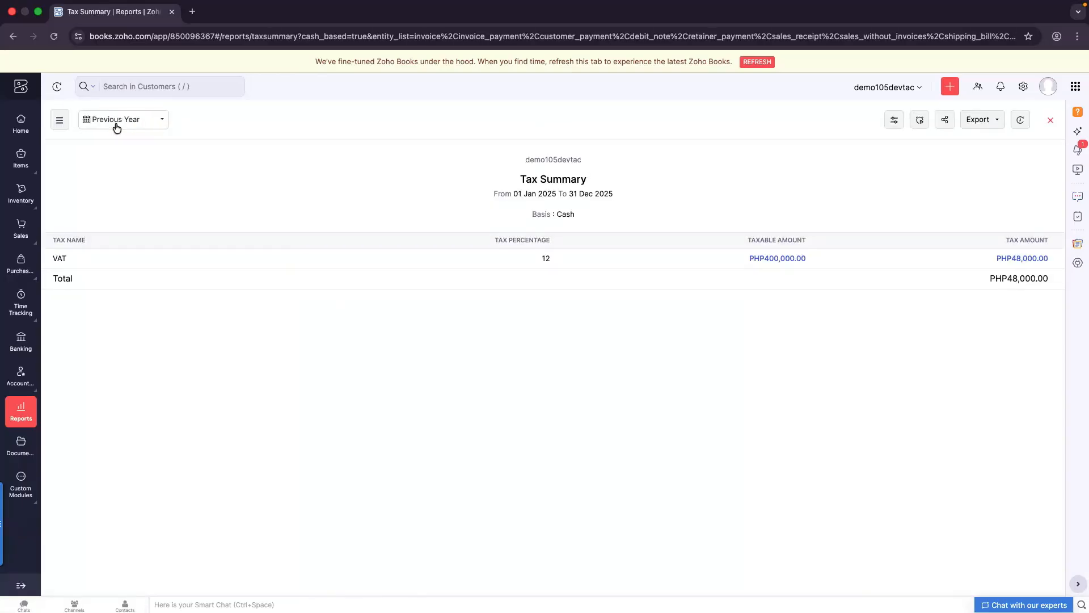
Rerun the 2025 Tax Summary with Report Basis set to Accrual
left_click(893, 120)
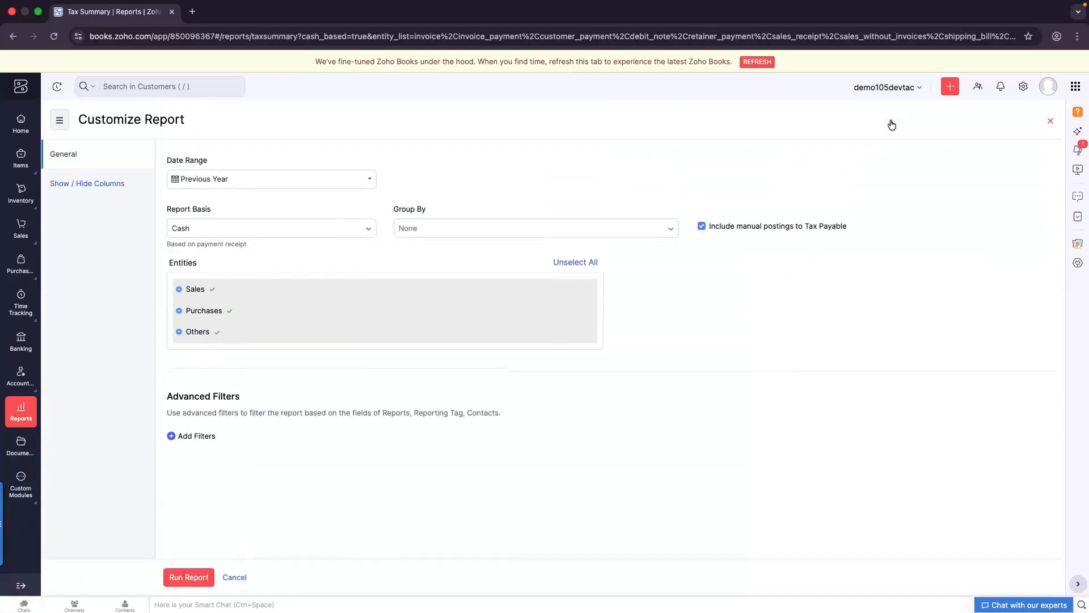
left_click(261, 229)
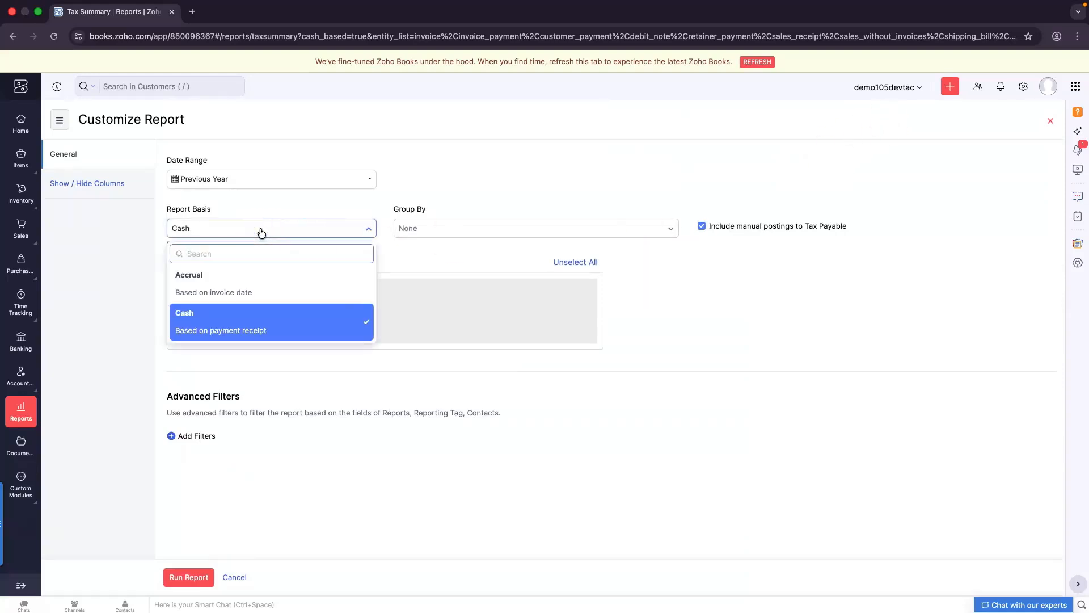
left_click(256, 294)
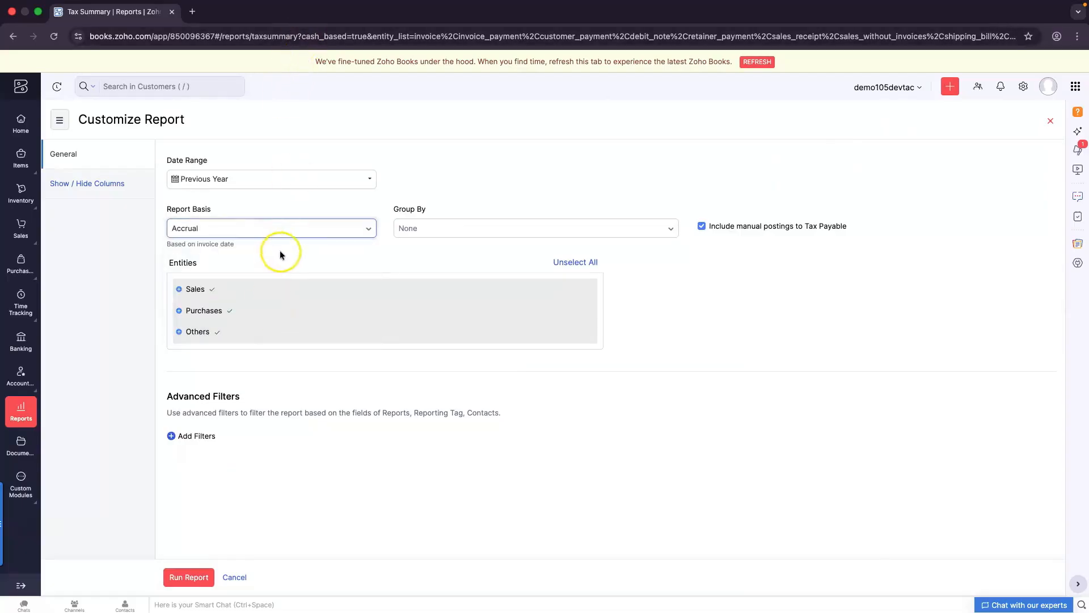
left_click(193, 577)
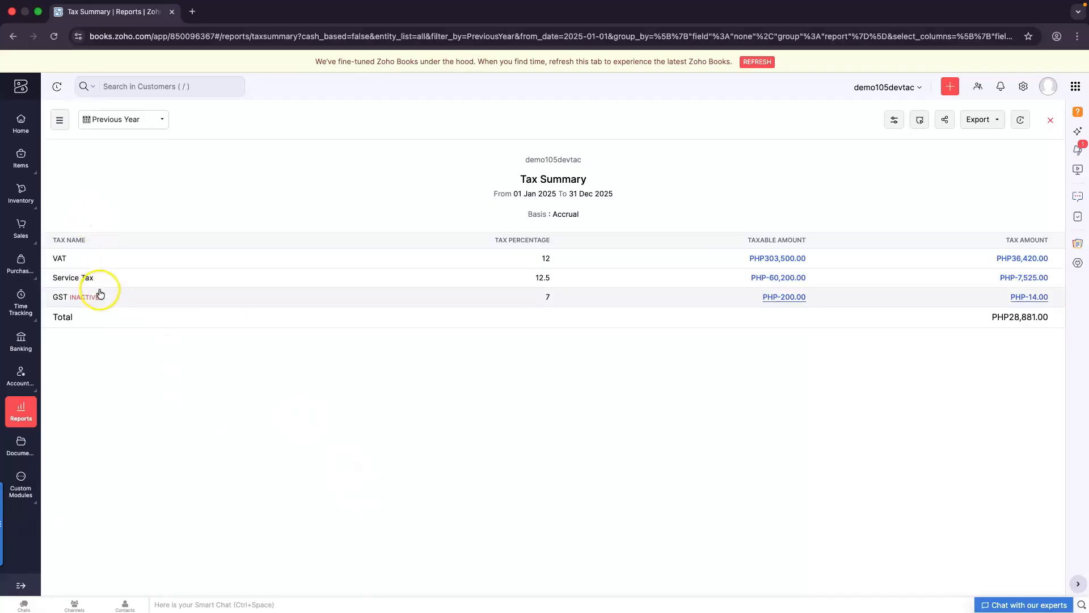
Review the GST transactions, then drill into the 2025 VAT transactions
left_click(145, 292)
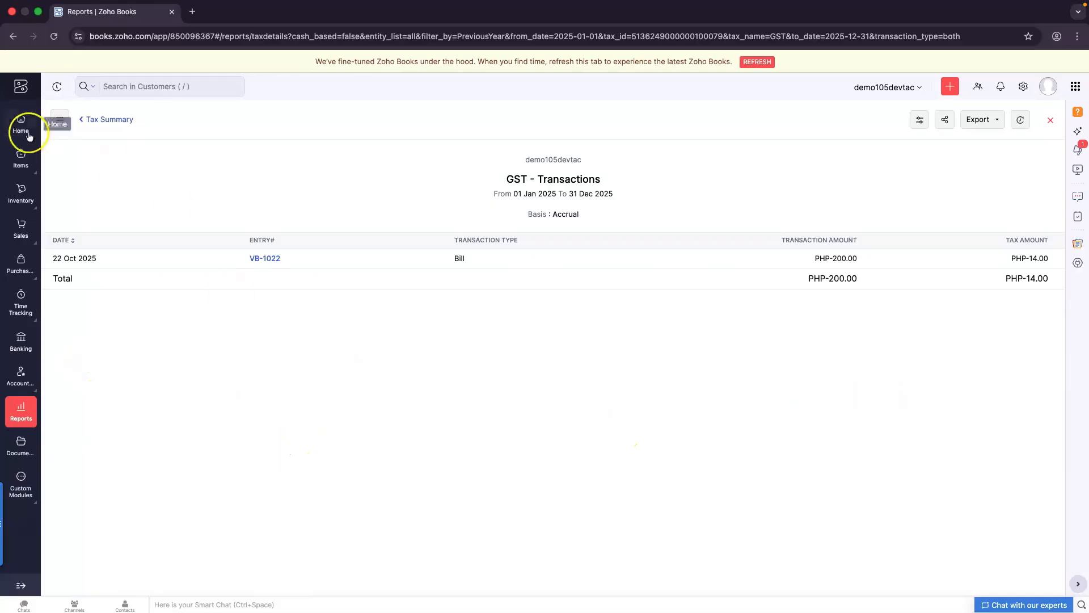
left_click(96, 123)
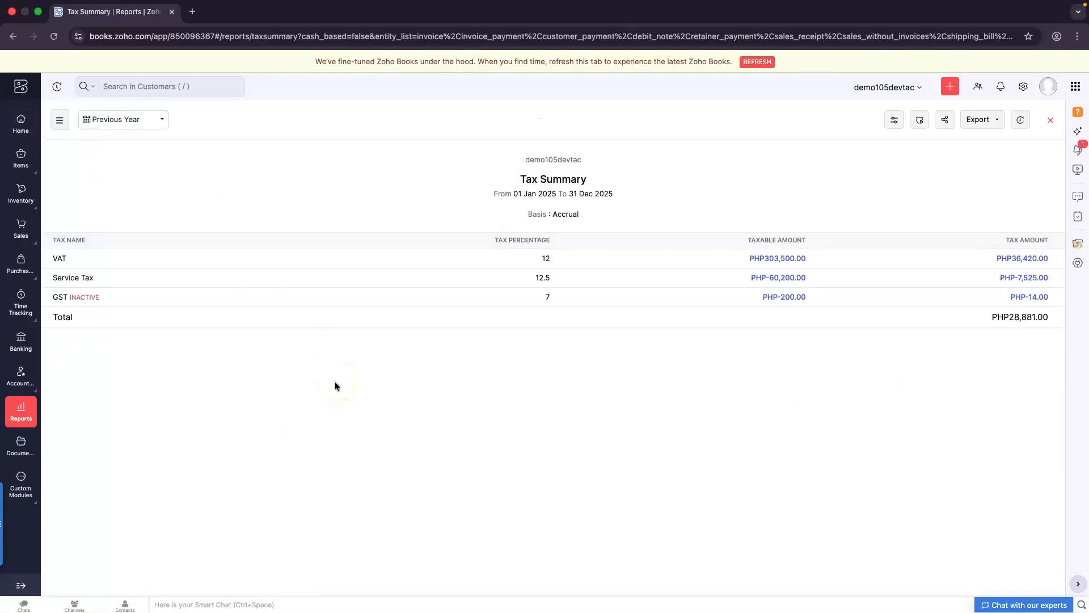
left_click(1028, 258)
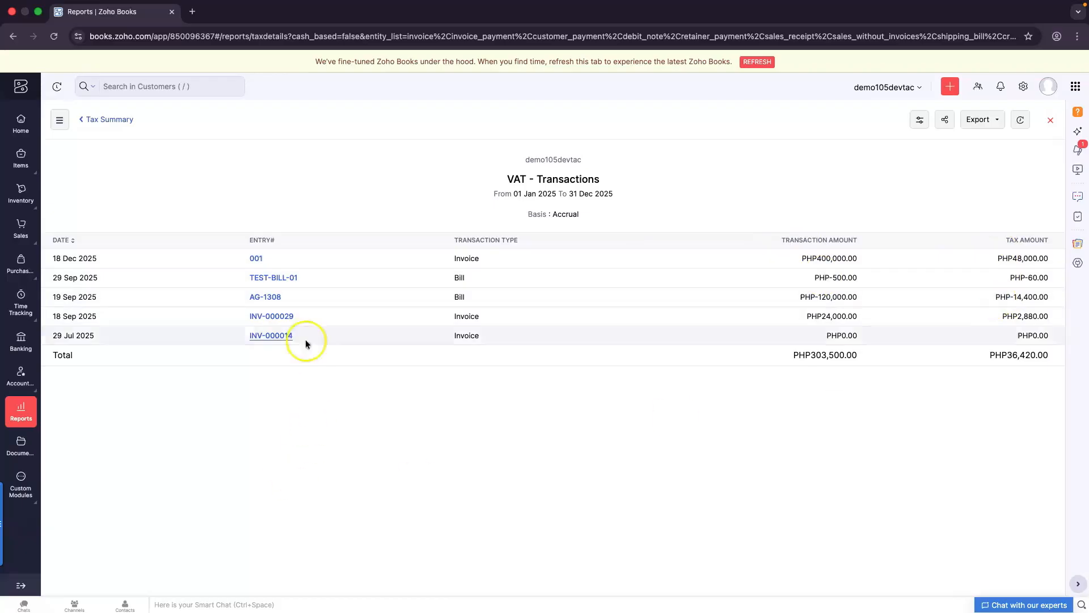
Review invoice 001 from the accrual 2025 VAT transactions, then return to the list
left_click(256, 260)
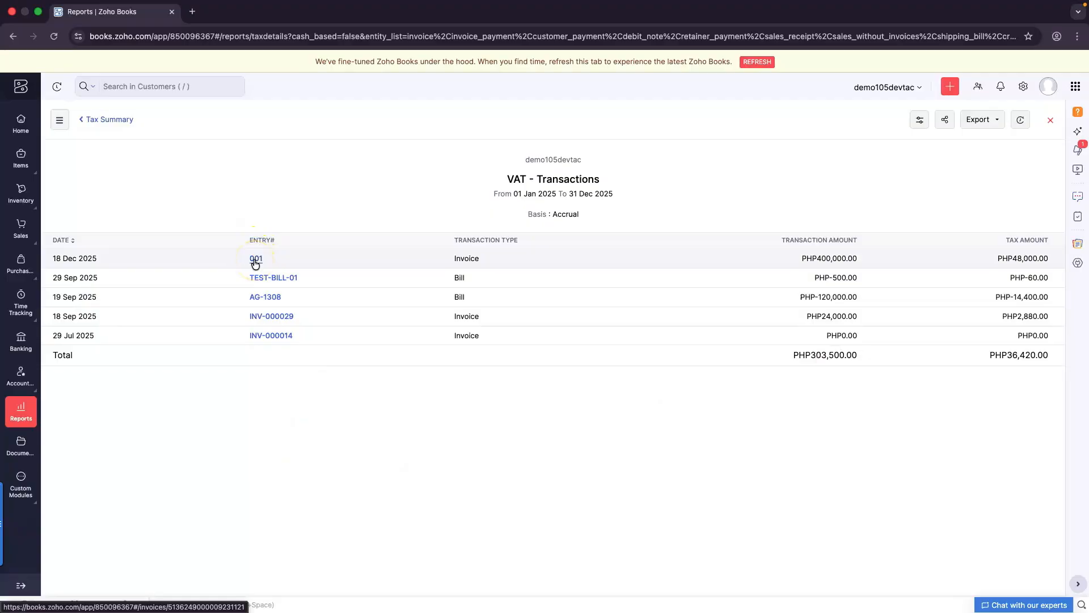
left_click(255, 261)
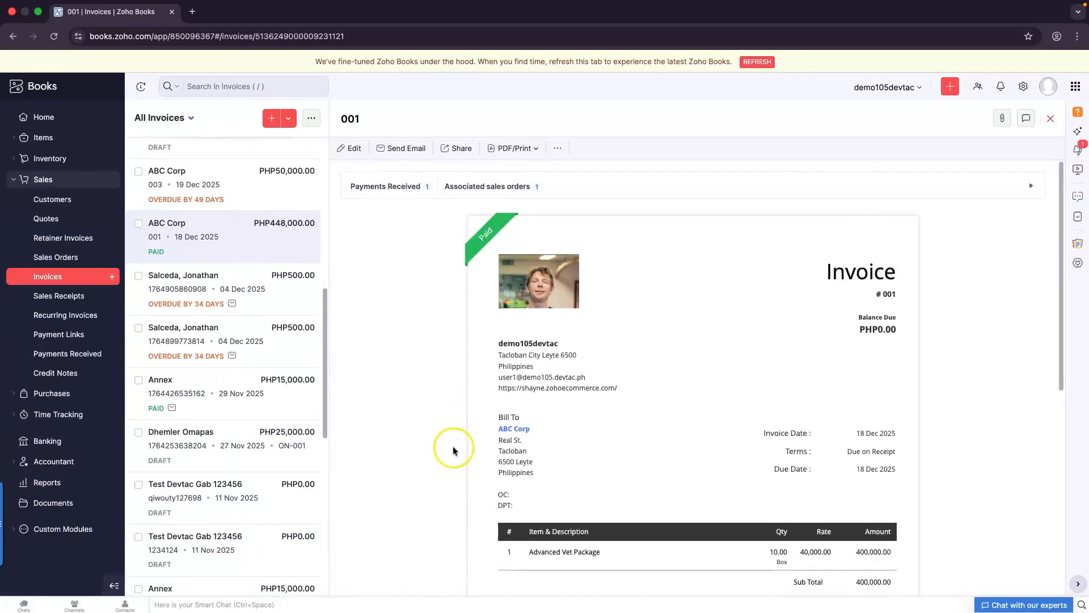
scroll(452, 451, "down", 4)
scroll(453, 451, "up", 4)
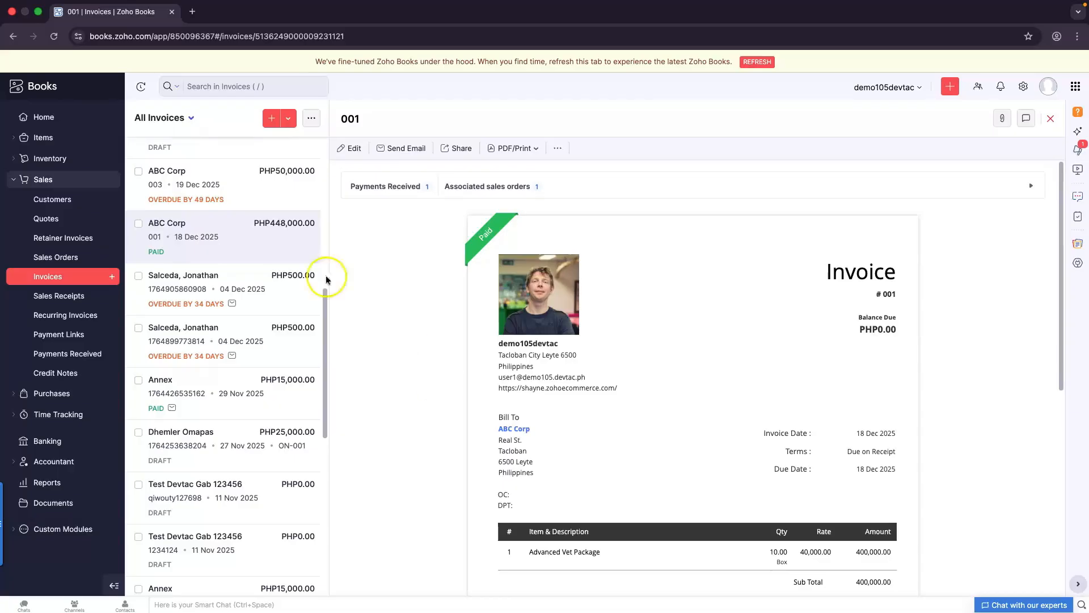
left_click(13, 37)
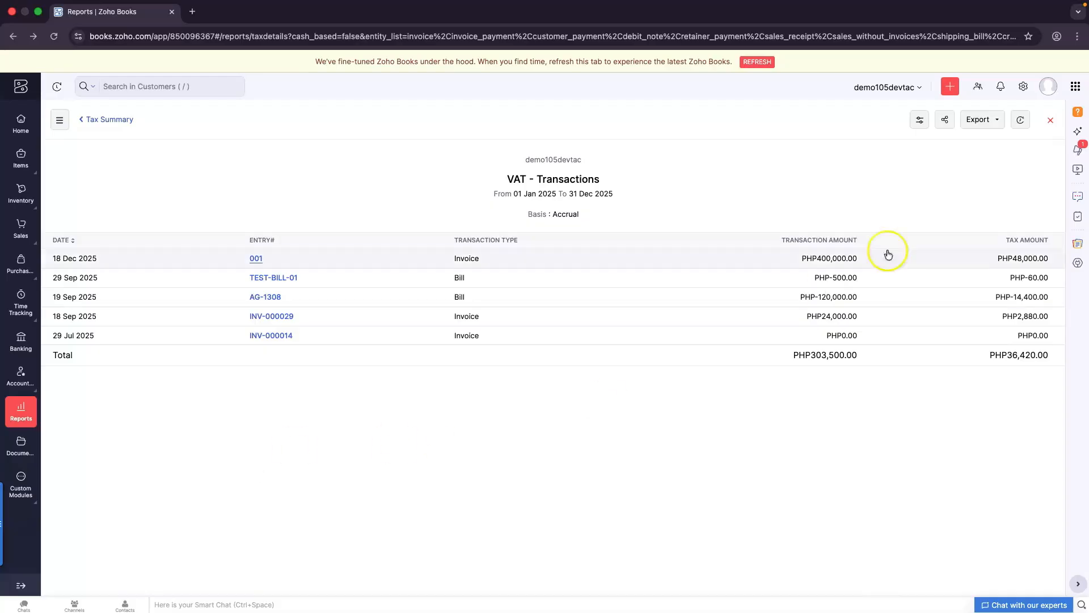
Export the VAT transactions as PDF 'VAT - Transaction 2025' and open the downloaded file
left_click(974, 126)
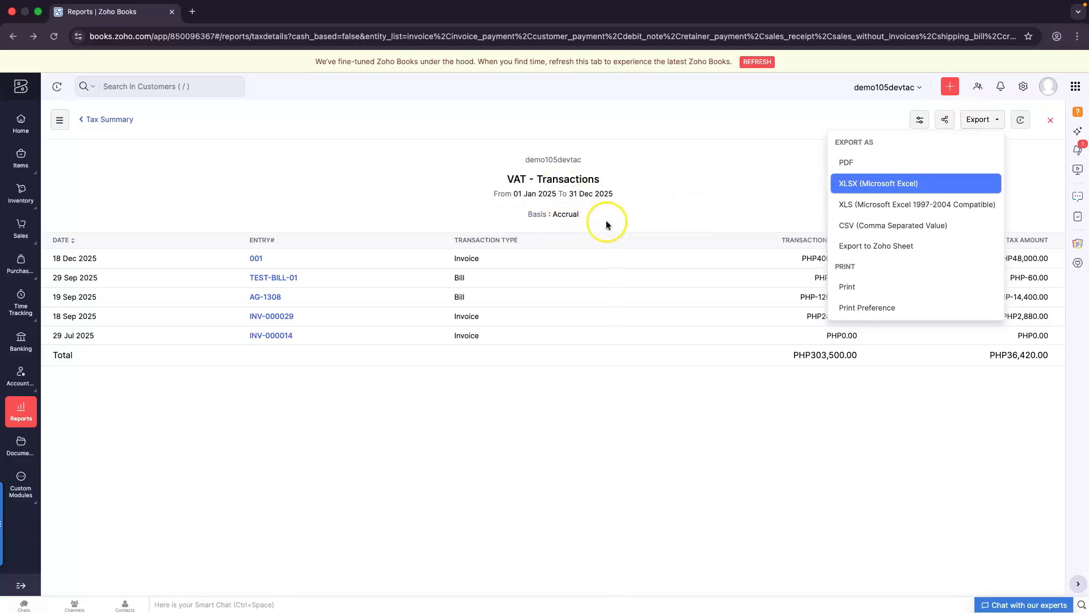
left_click(846, 169)
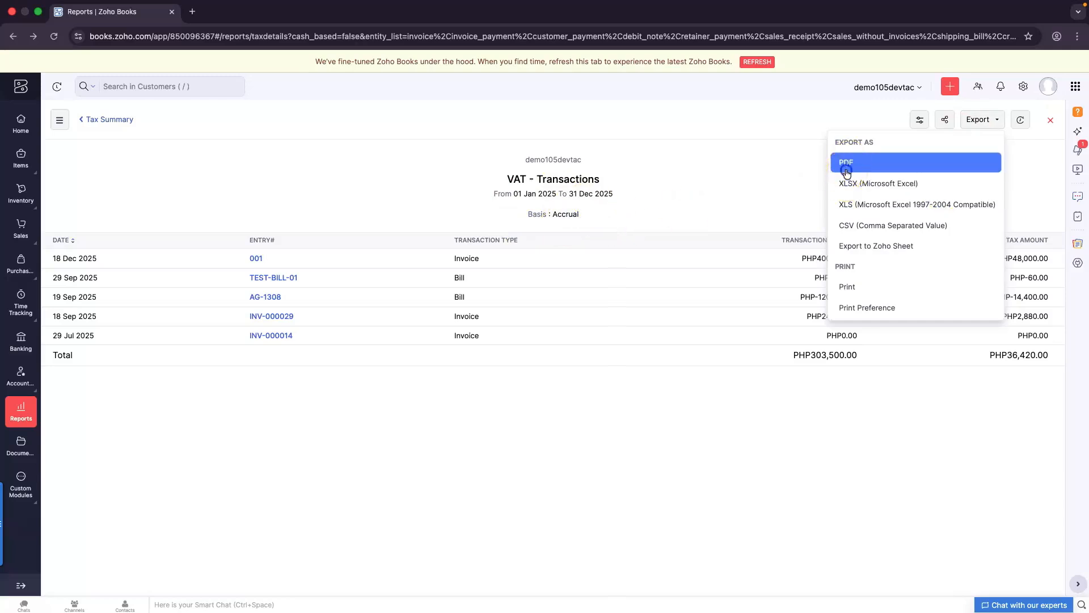
left_click(343, 121)
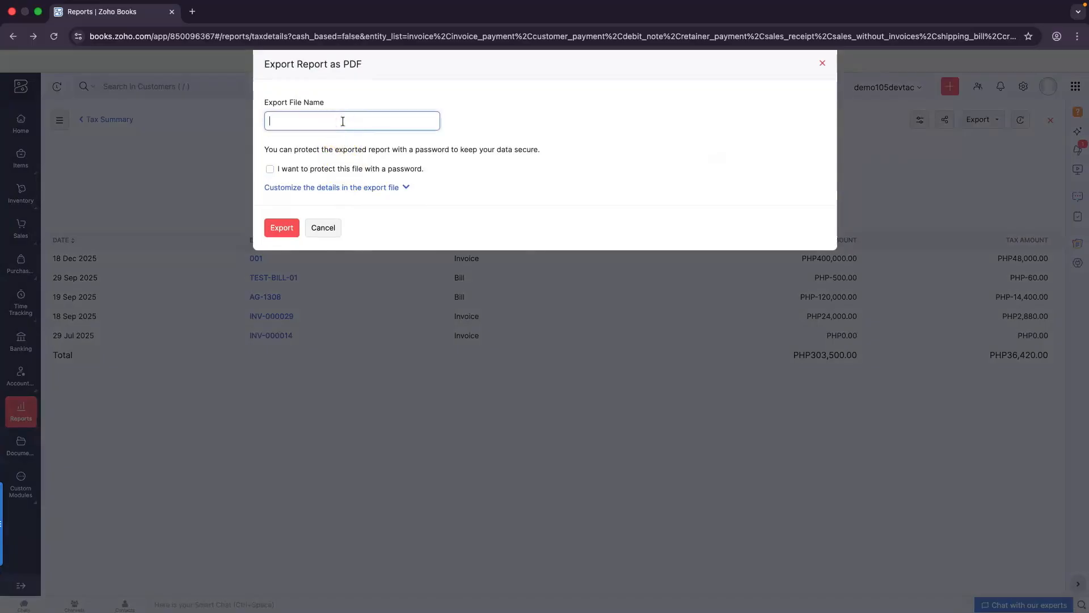
type("VAT - Transaction 2025")
left_click(338, 123)
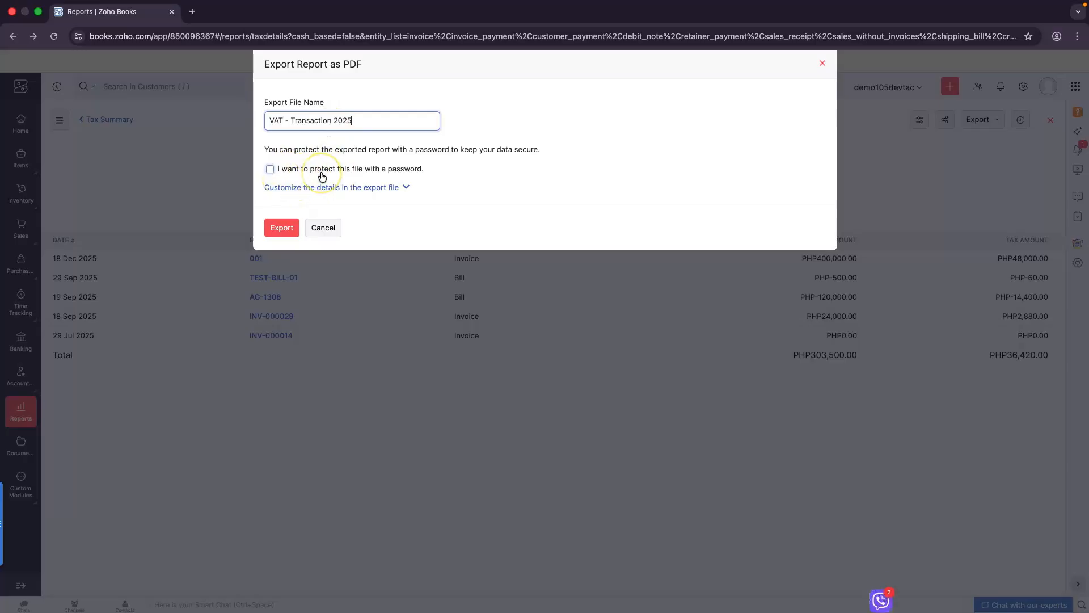
left_click(281, 227)
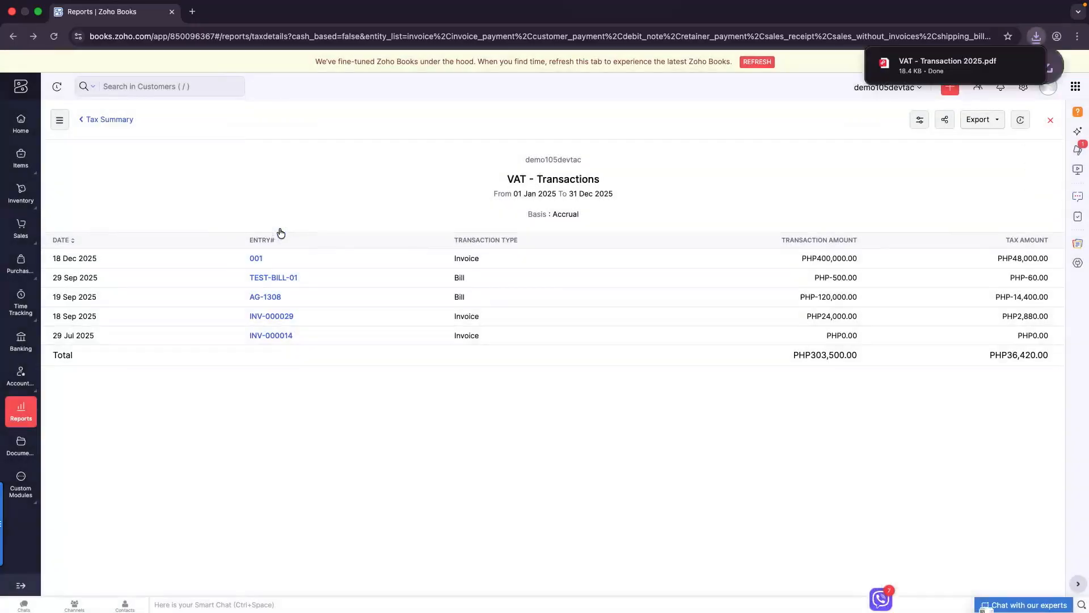
left_click(947, 65)
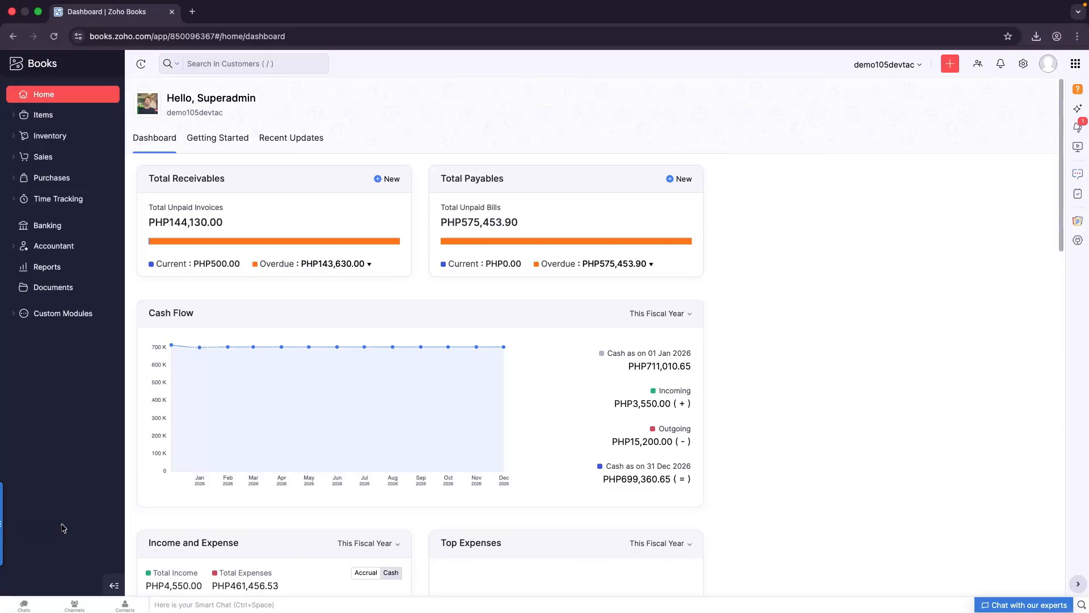
left_click(45, 250)
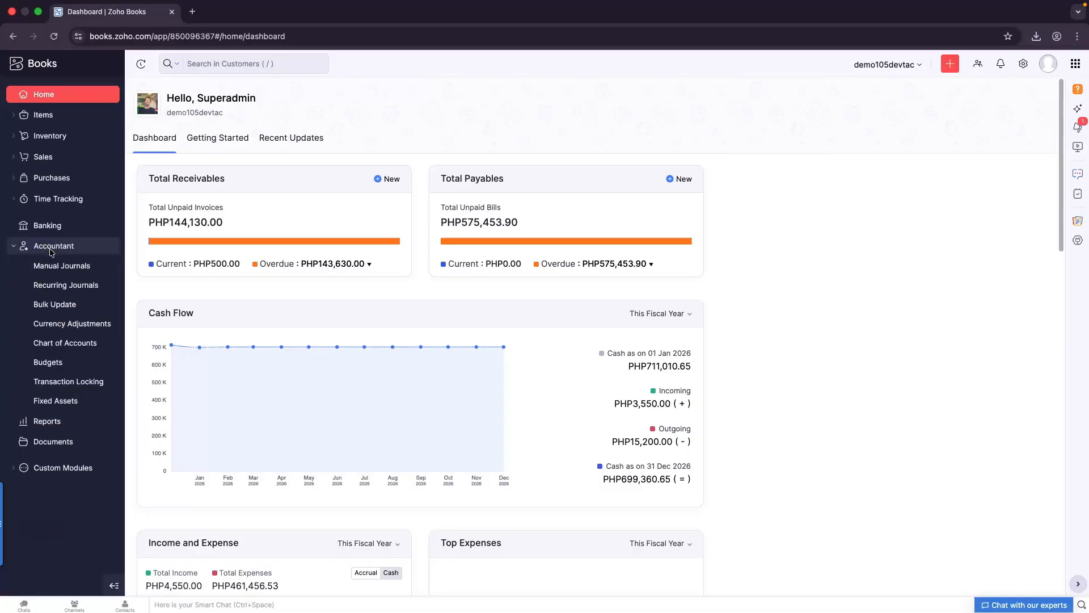
Create budget 'Sample Budget for 2025' for fiscal year Jan 2025 - Dec 2025, Quarterly period
left_click(72, 365)
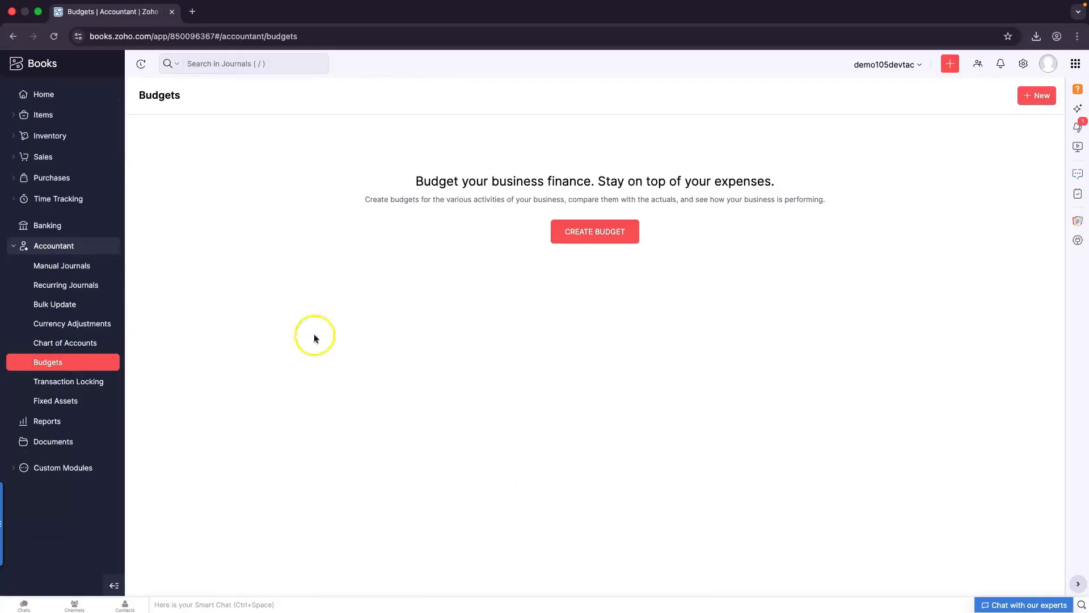
left_click(609, 238)
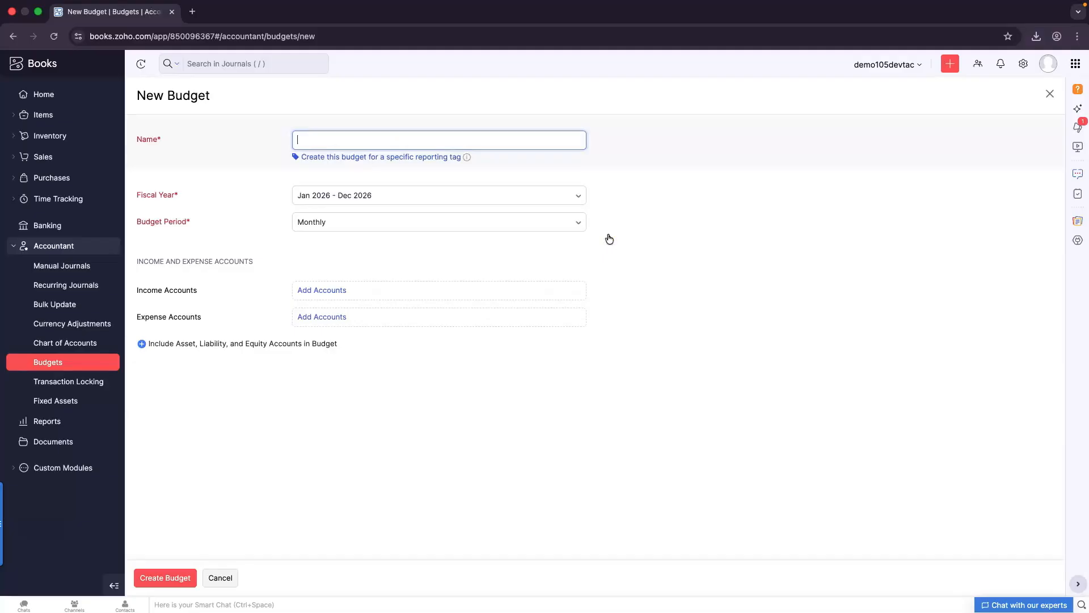
left_click(420, 139)
type("Sample Budget for 2025")
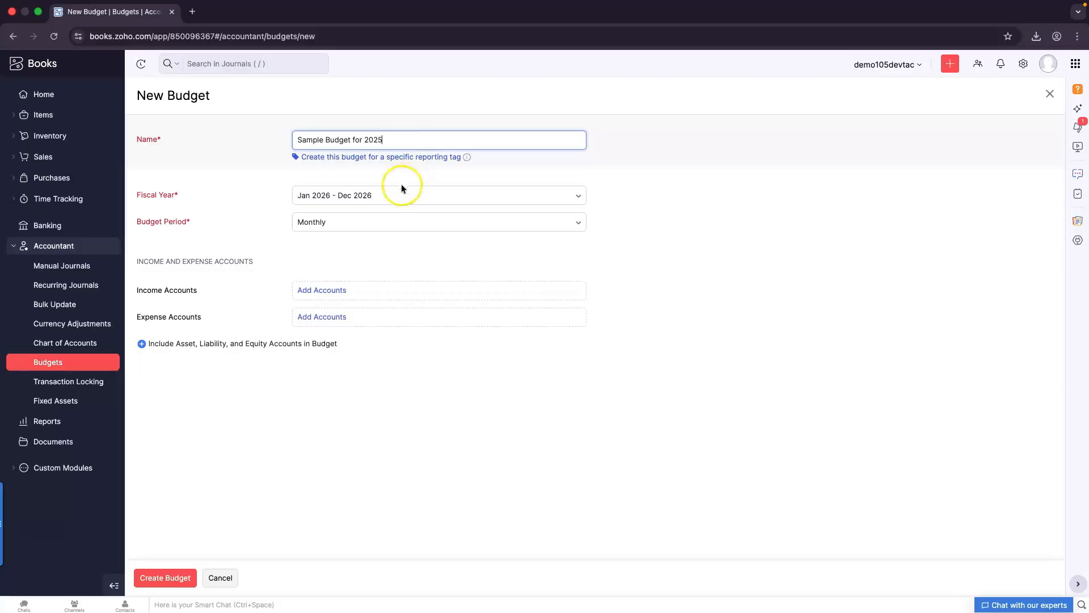
left_click(371, 195)
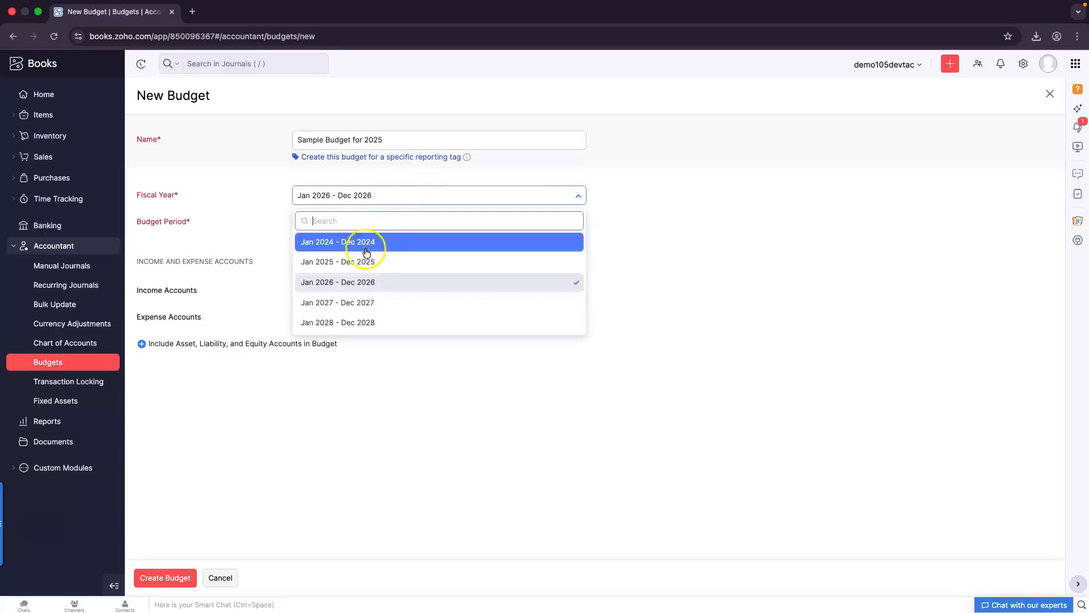
left_click(395, 263)
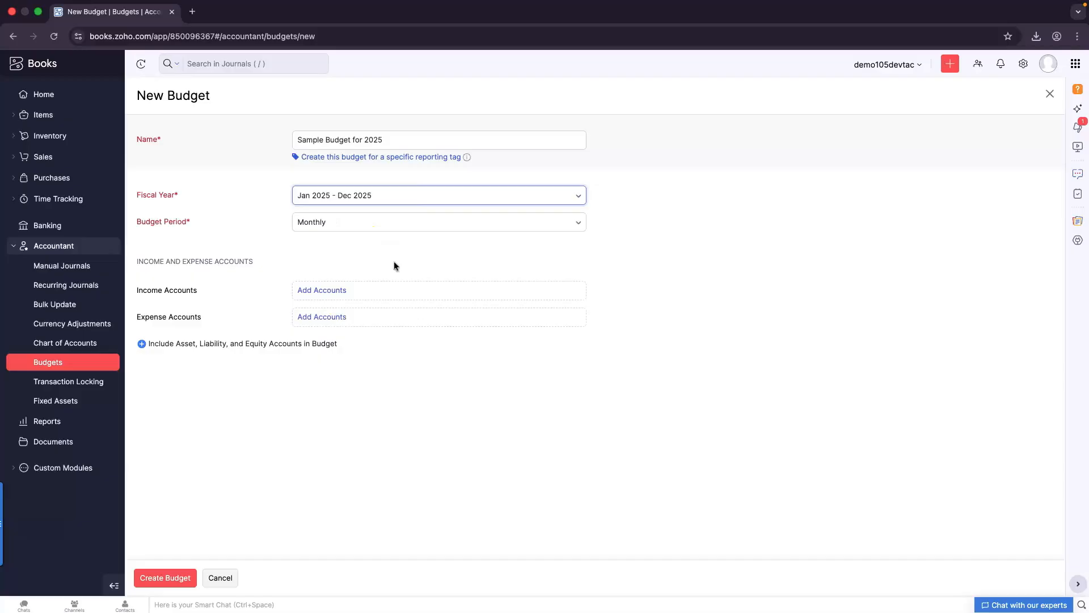
left_click(335, 227)
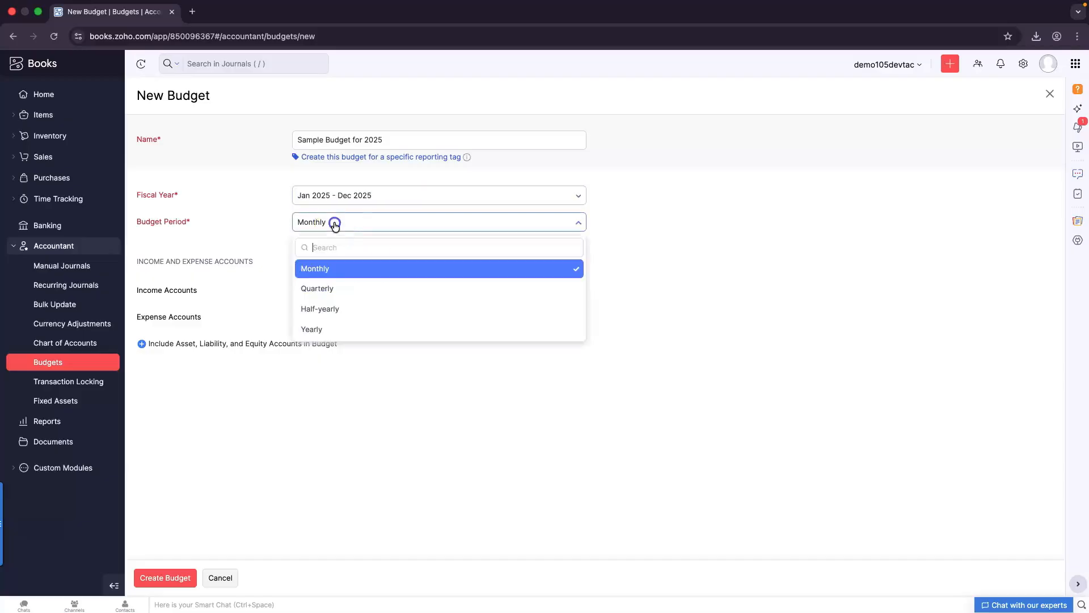
left_click(332, 294)
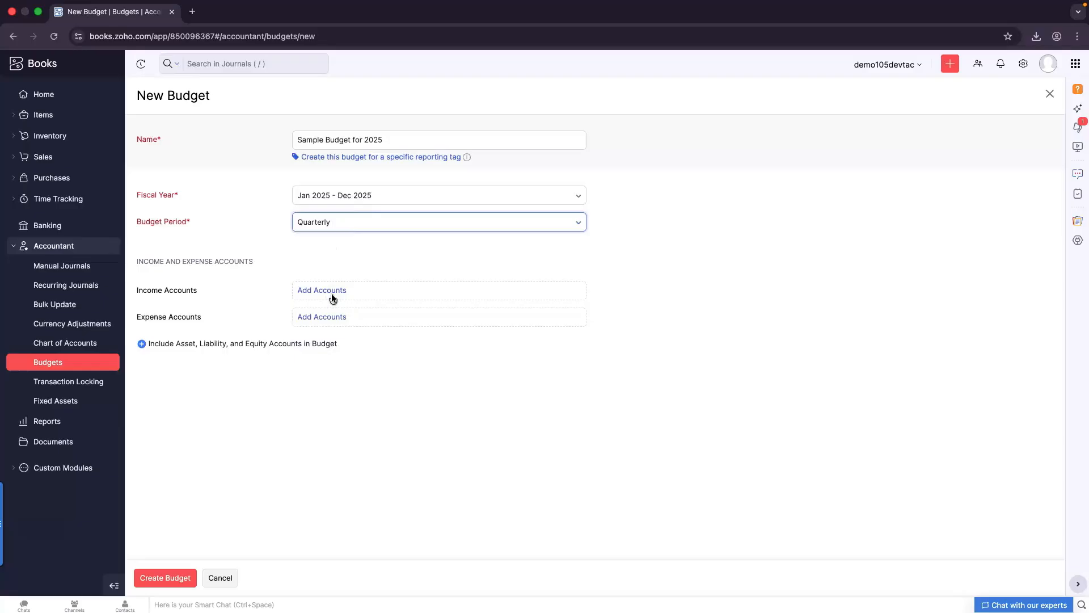
left_click(333, 320)
Add all income accounts and all expense accounts to the budget
left_click(328, 290)
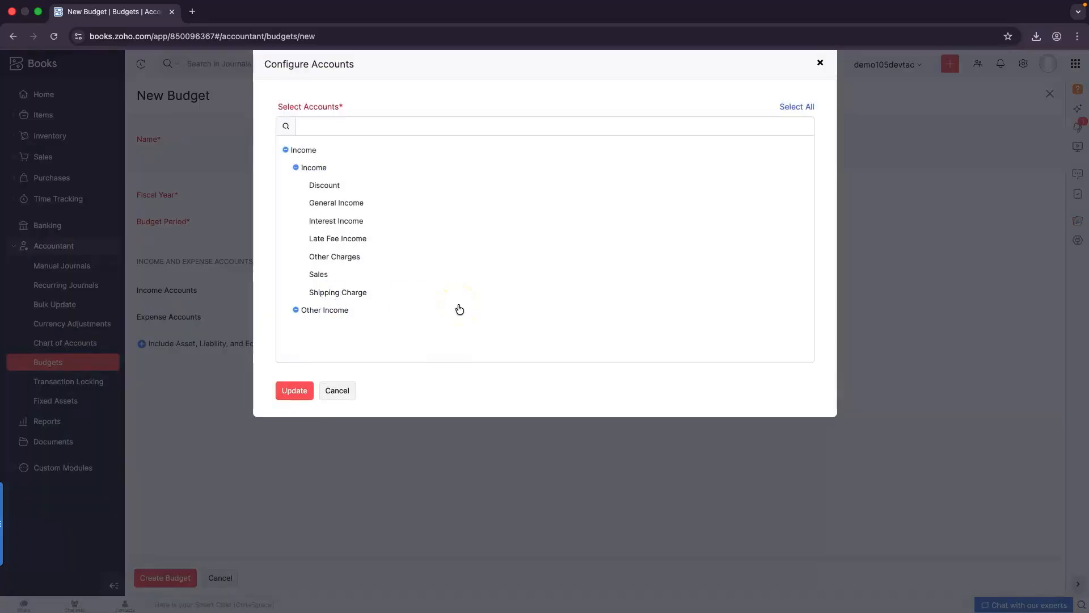
left_click(796, 107)
left_click(293, 391)
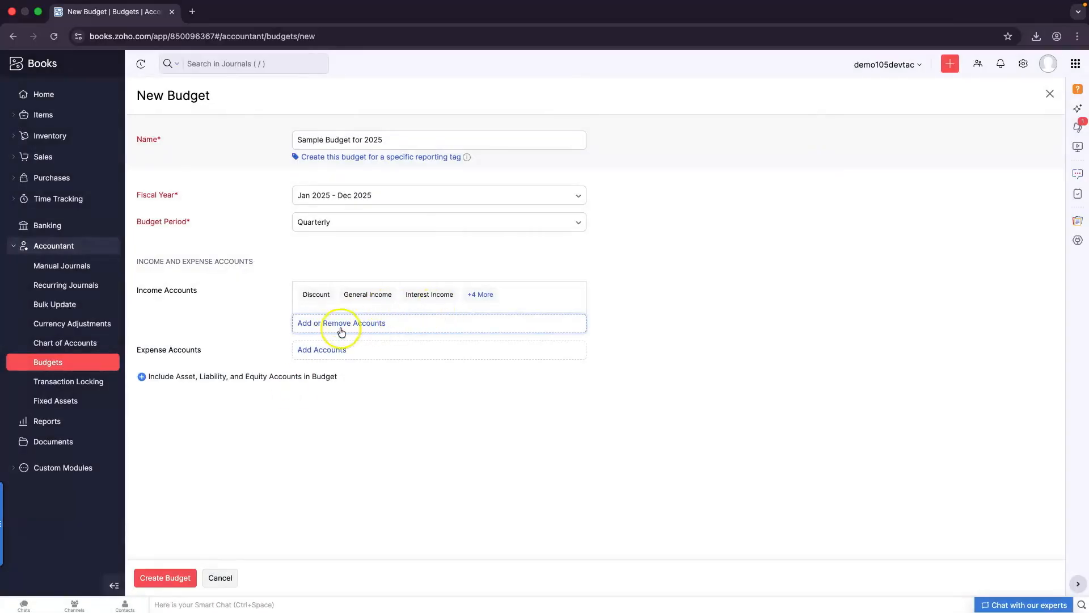
left_click(318, 353)
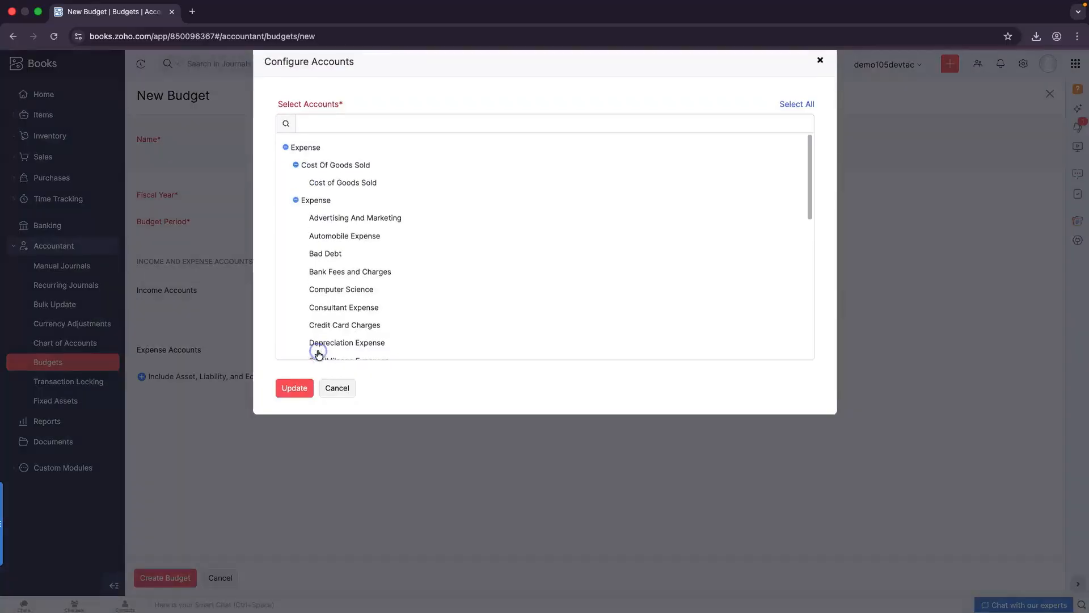
left_click(798, 108)
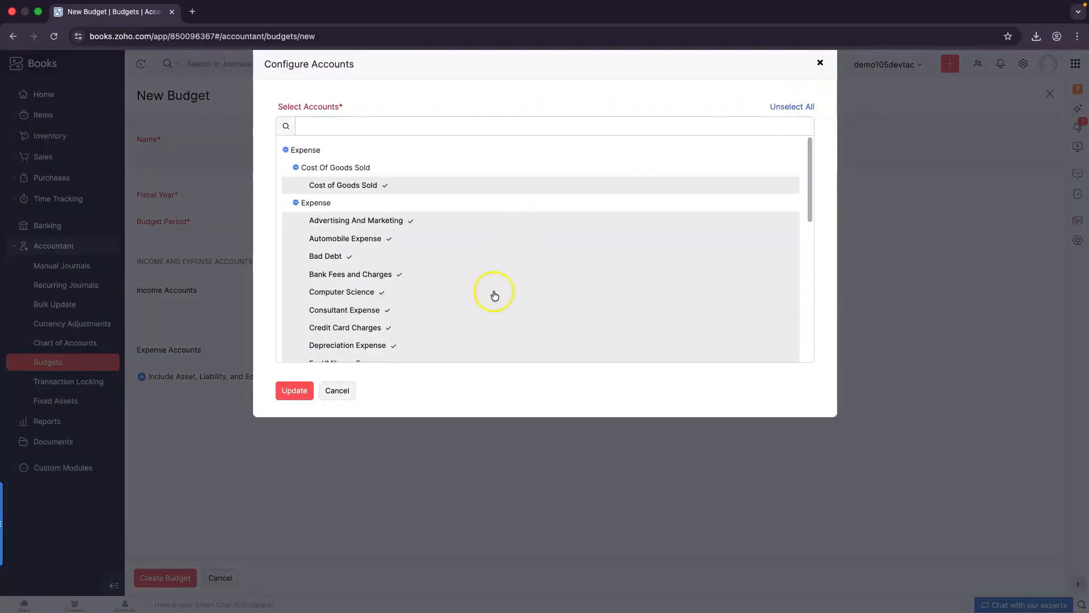
scroll(495, 295, "down", 10)
left_click(292, 390)
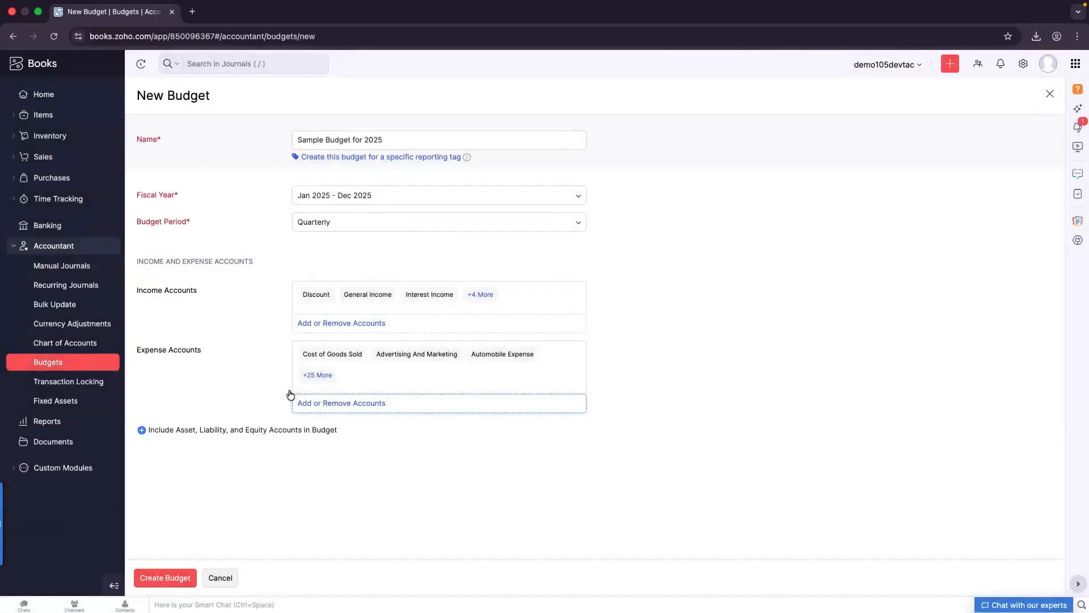
Include all asset, liability and equity accounts, then create the budget
left_click(142, 432)
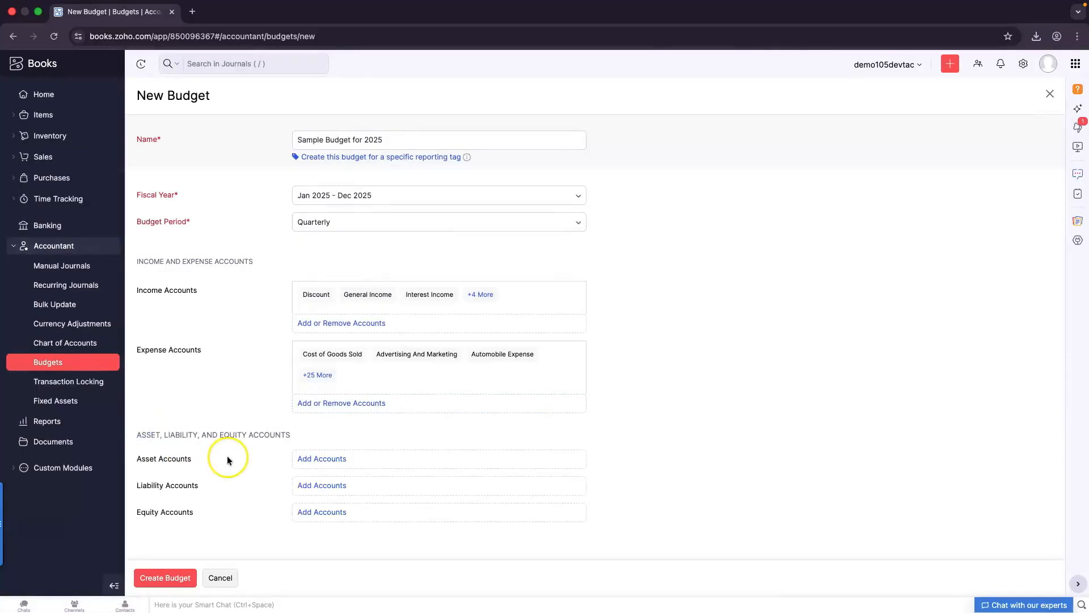
left_click(334, 457)
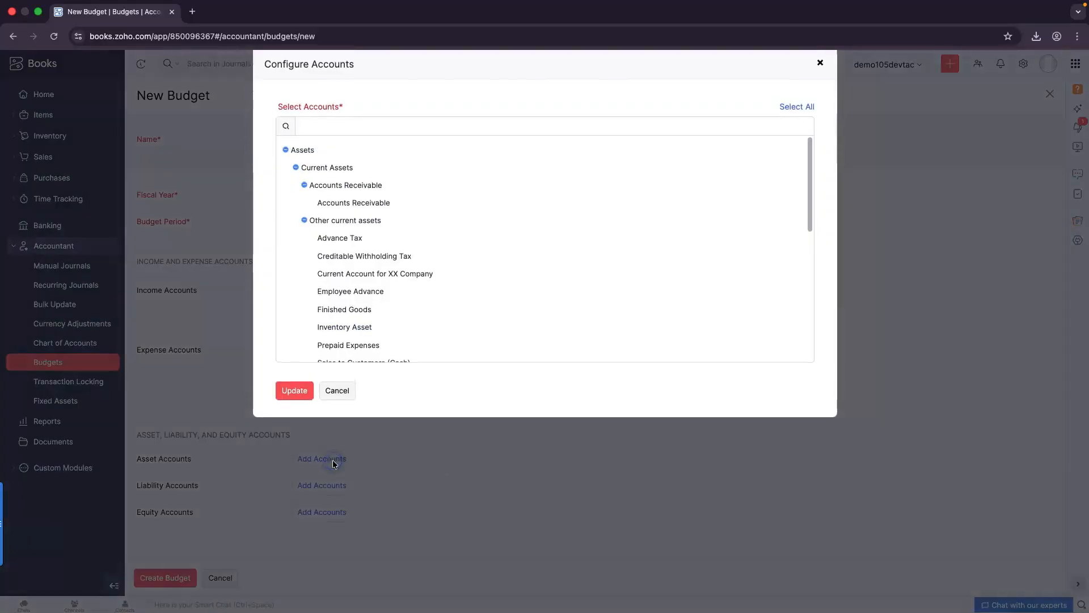
left_click(795, 107)
left_click(293, 392)
left_click(329, 518)
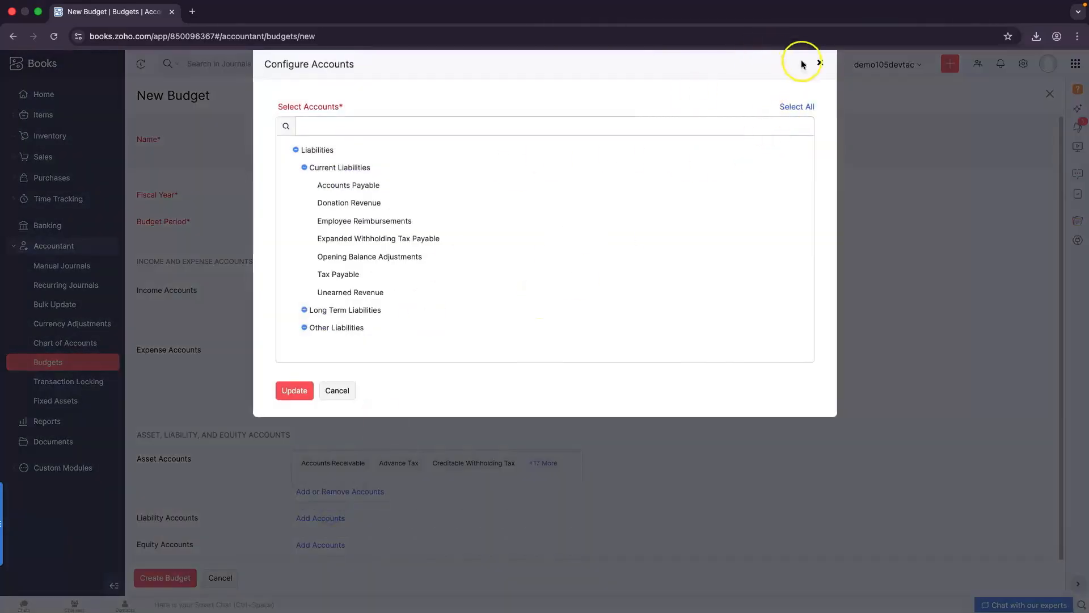
left_click(797, 108)
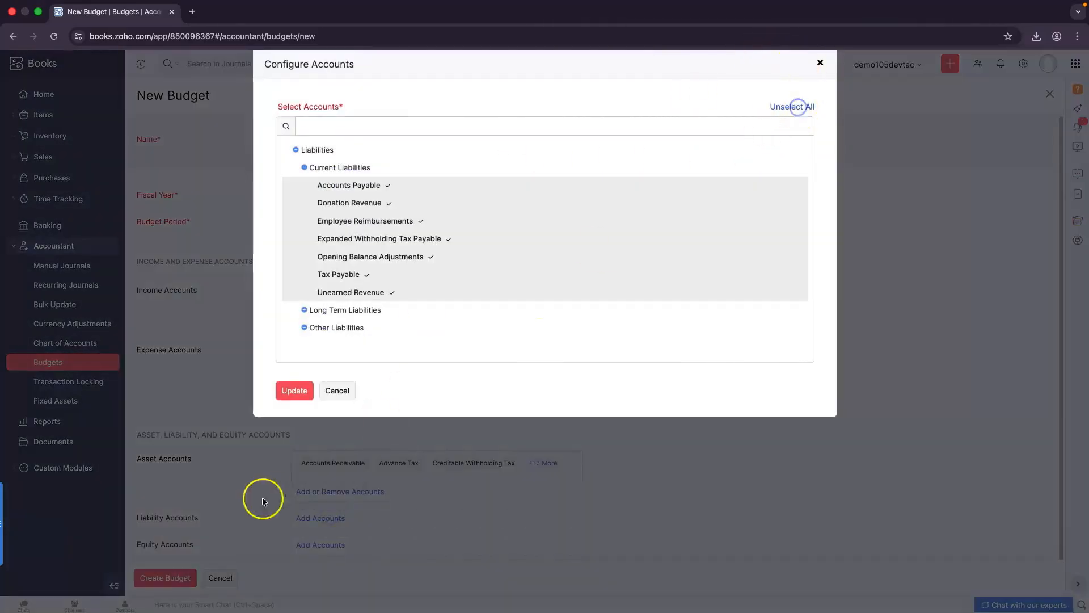
left_click(294, 392)
scroll(291, 488, "down", 2)
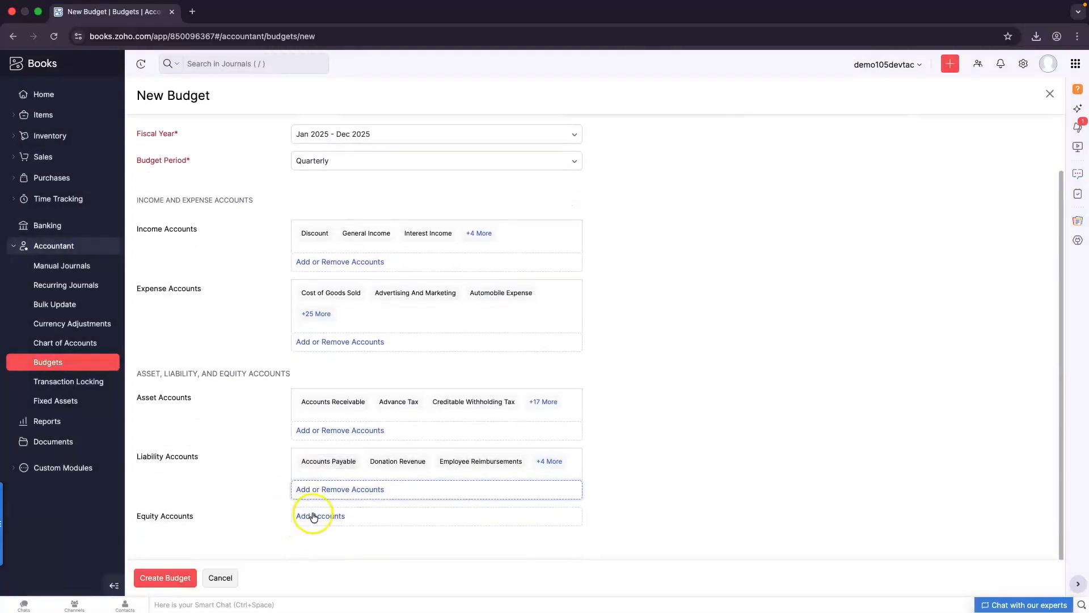
left_click(313, 516)
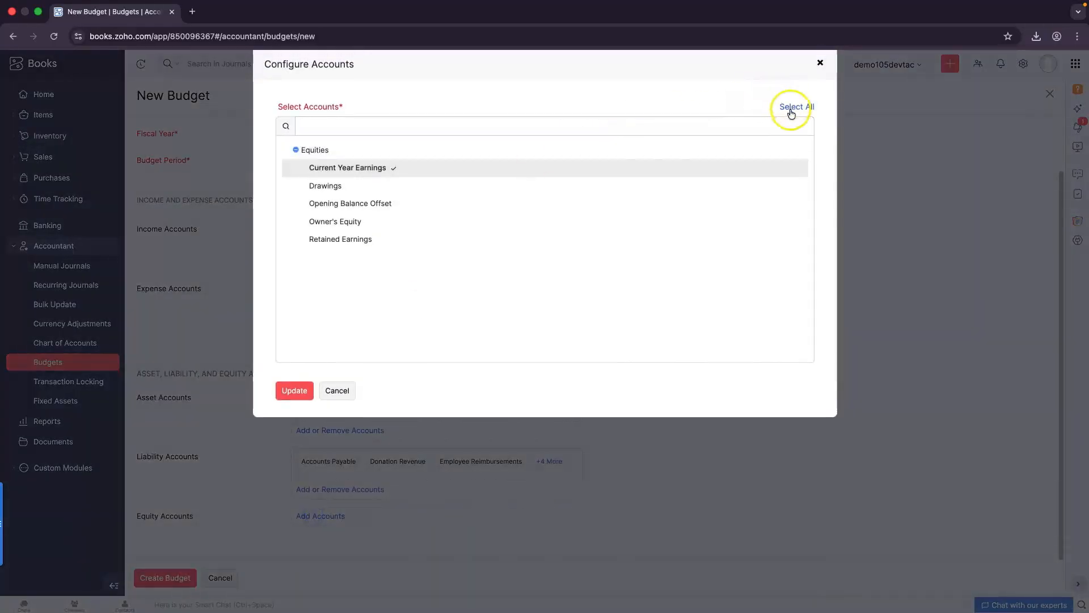
left_click(790, 109)
left_click(292, 390)
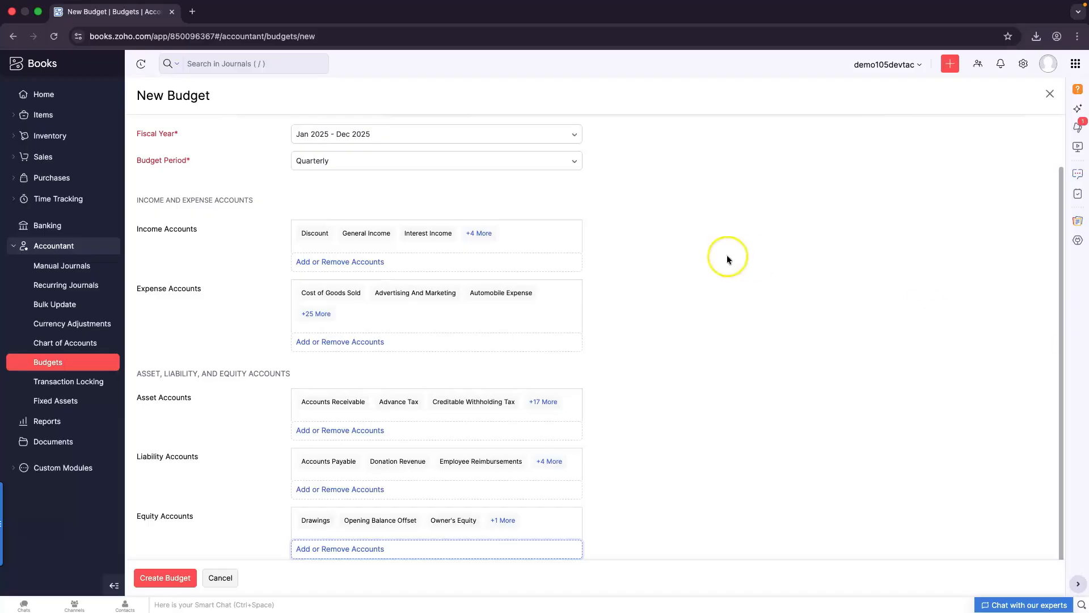
left_click(165, 578)
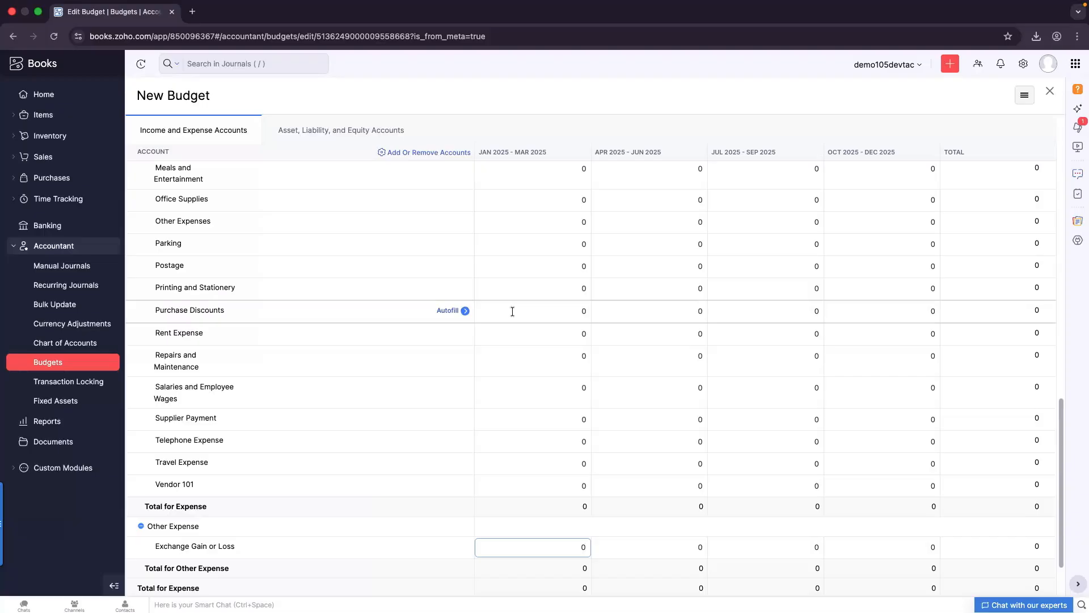
scroll(361, 258, "up", 1)
scroll(362, 258, "up", 15)
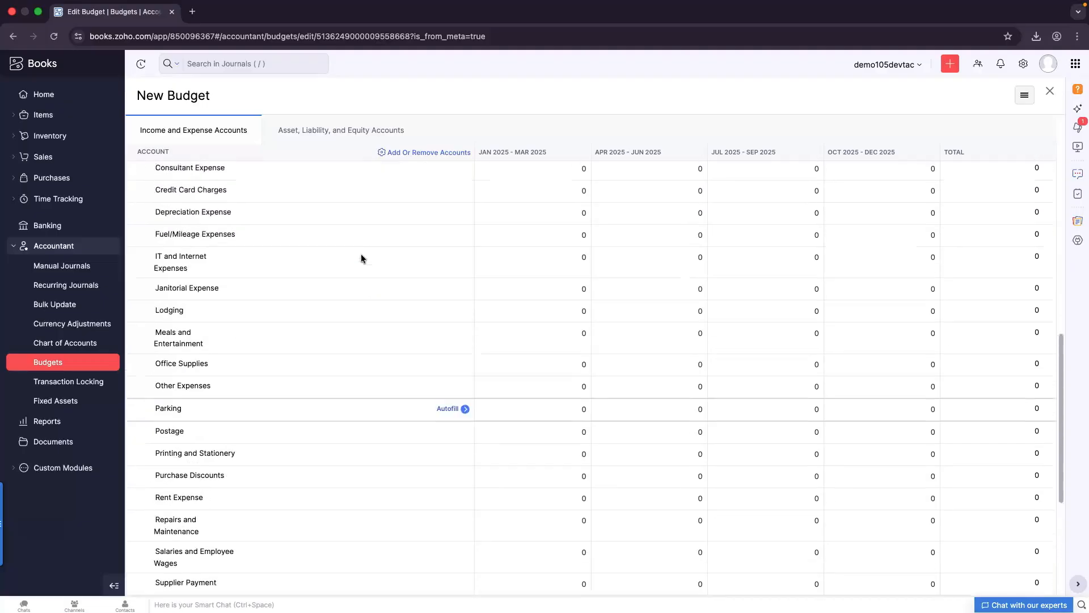
scroll(360, 253, "up", 3)
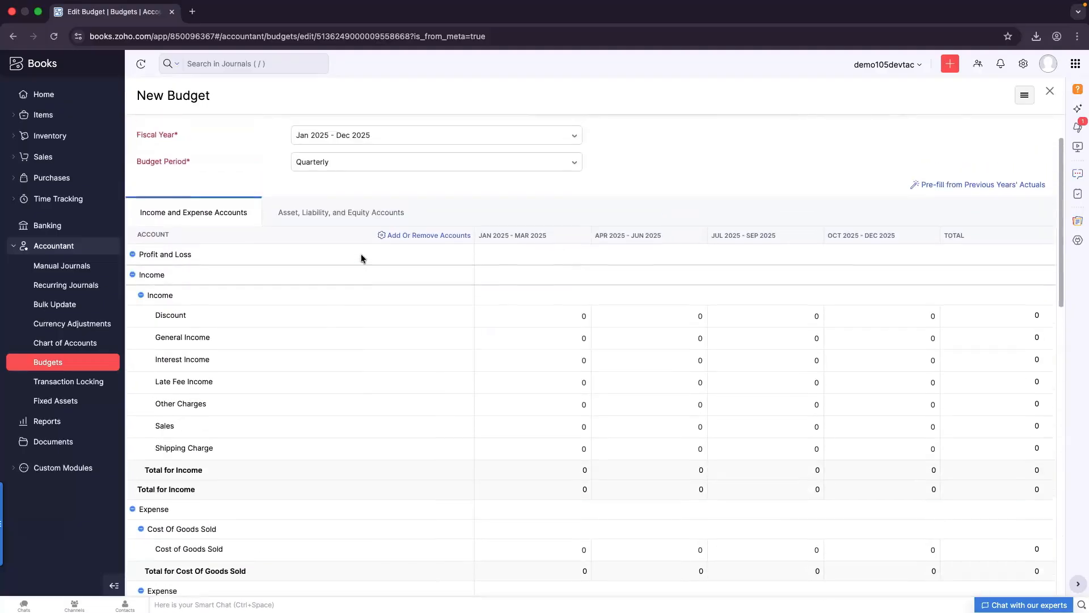
scroll(230, 250, "down", 4)
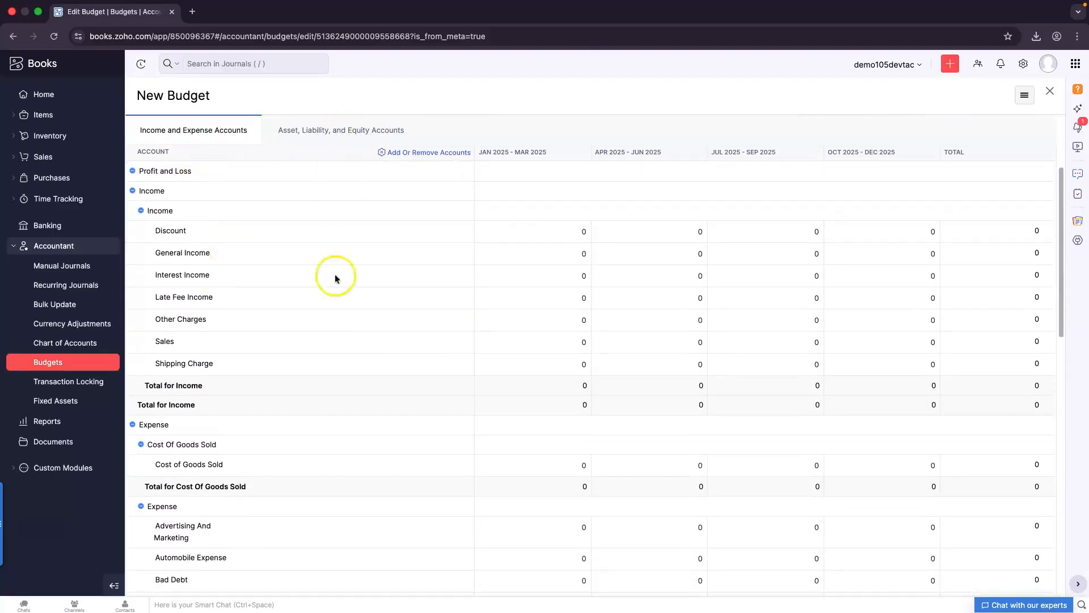
scroll(359, 335, "up", 1)
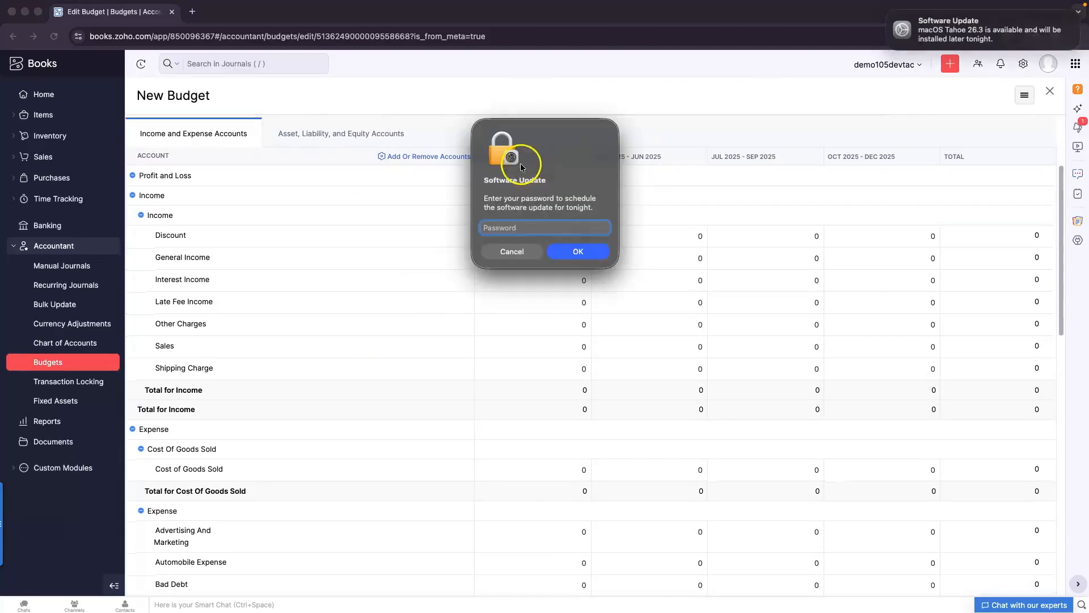
left_click(507, 252)
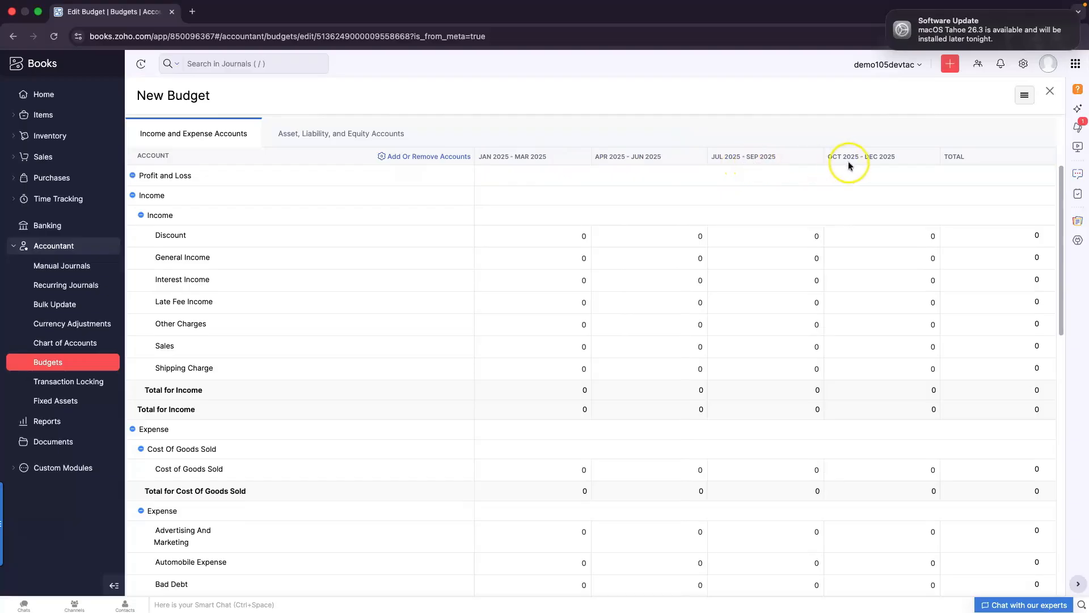
scroll(890, 301, "down", 6)
scroll(891, 301, "down", 5)
scroll(890, 302, "up", 4)
scroll(892, 305, "up", 4)
scroll(893, 301, "down", 7)
left_click(494, 476)
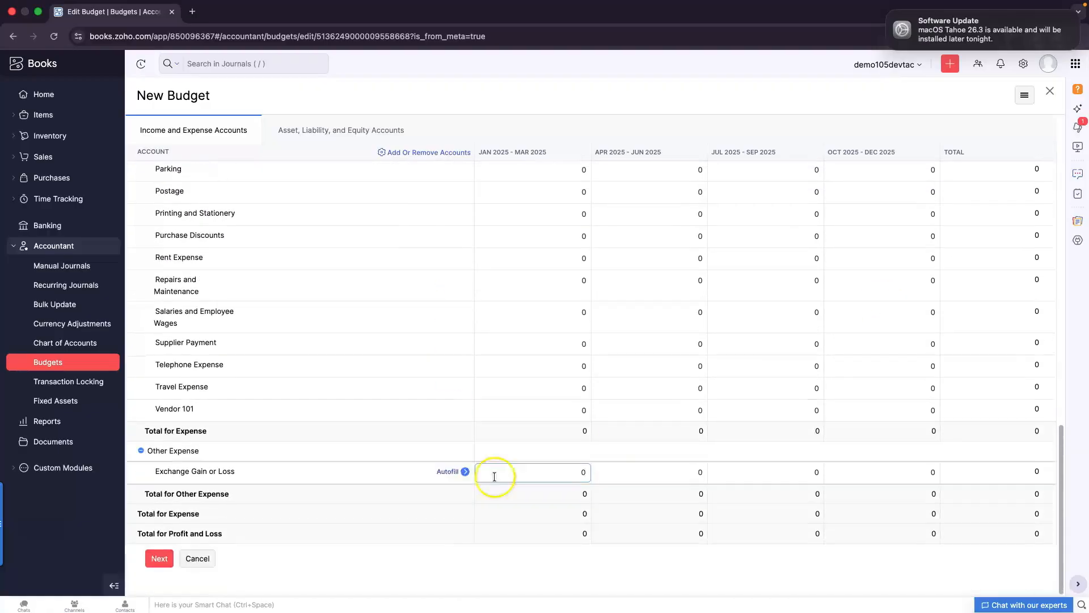
Advance the budget grid to the Asset, Liability, and Equity Accounts section and return to the top
left_click(159, 558)
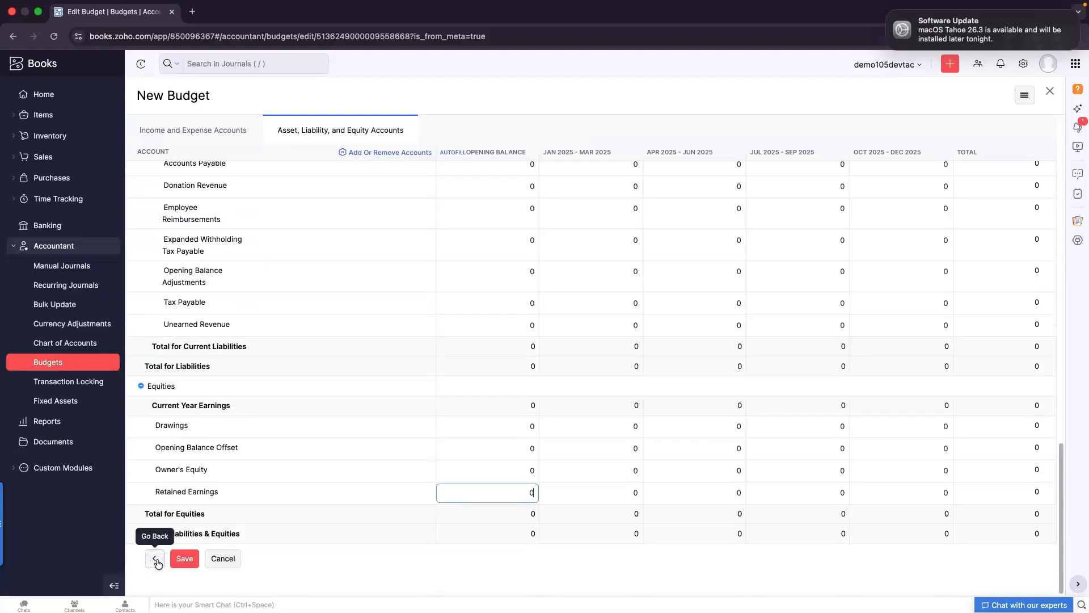
scroll(433, 561, "up", 7)
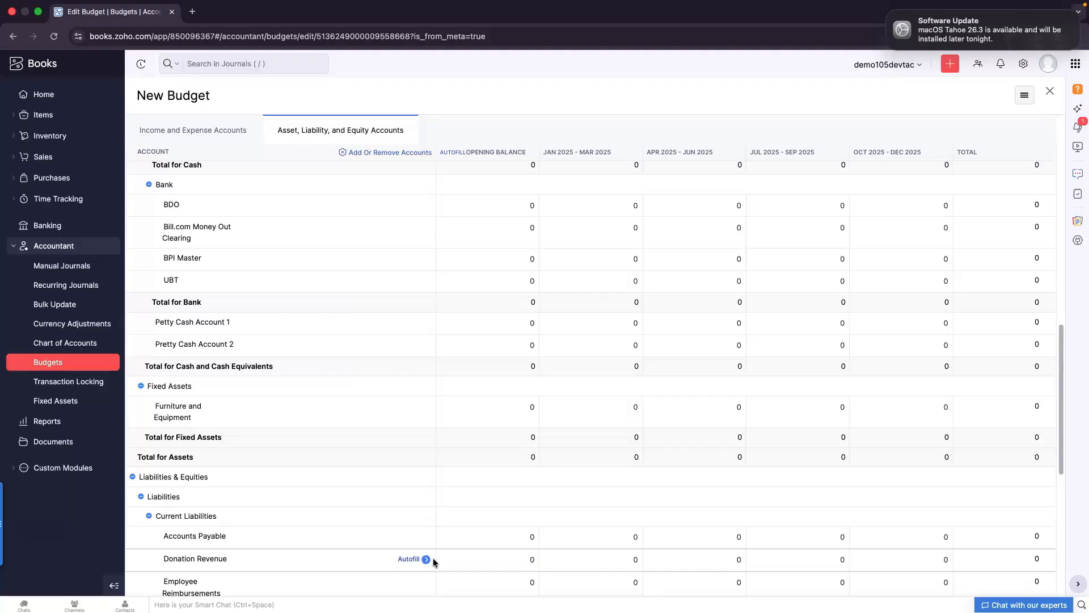
scroll(433, 557, "down", 7)
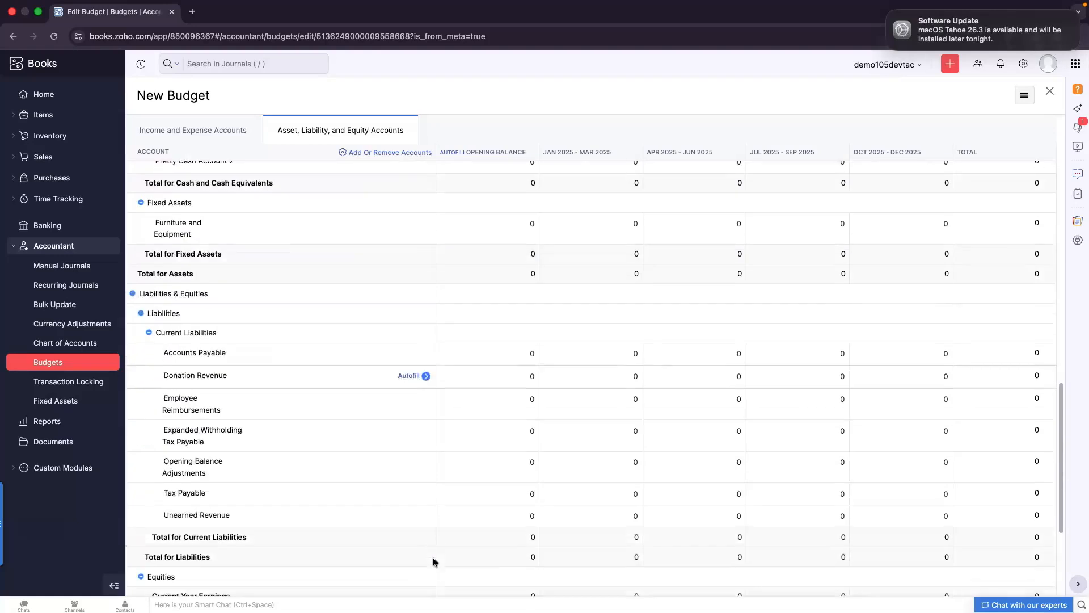
scroll(434, 557, "up", 10)
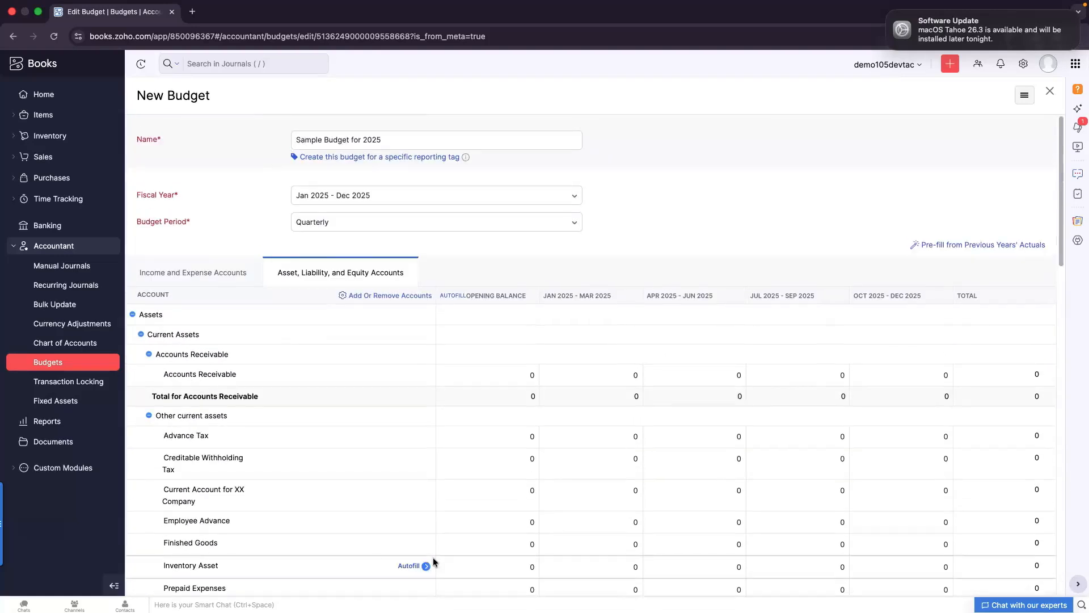
left_click(389, 248)
Set the budget period to Monthly and the fiscal year to Jan 2024 - Dec 2024
left_click(341, 226)
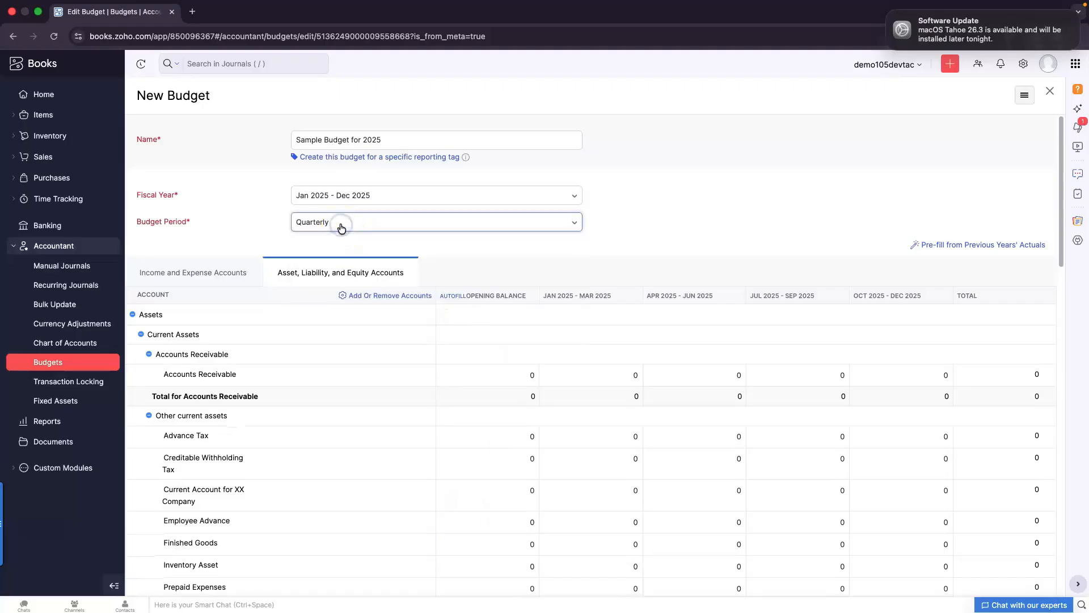
left_click(341, 227)
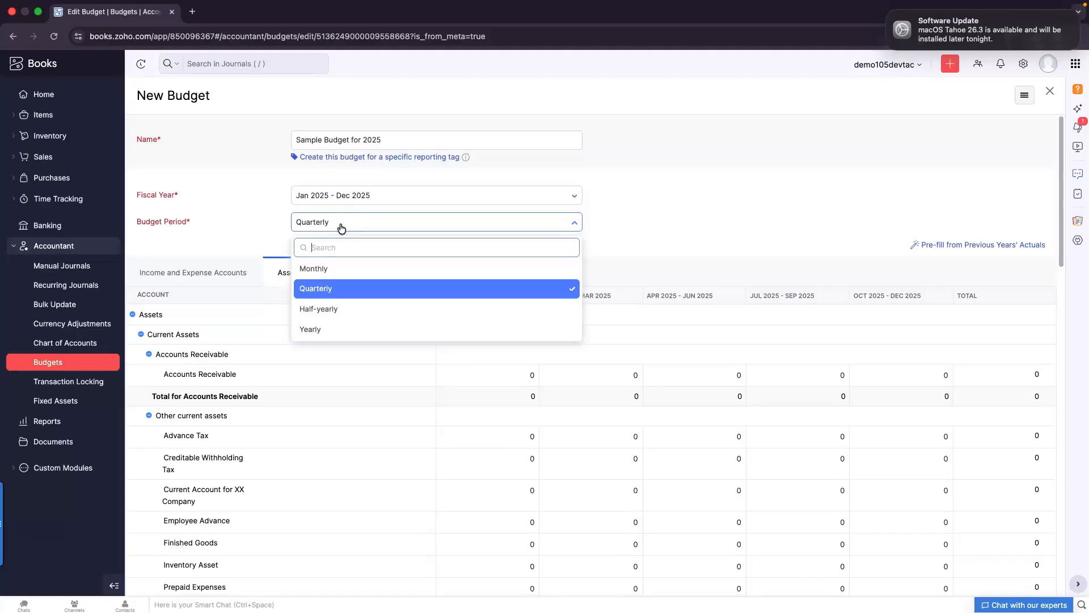
left_click(316, 268)
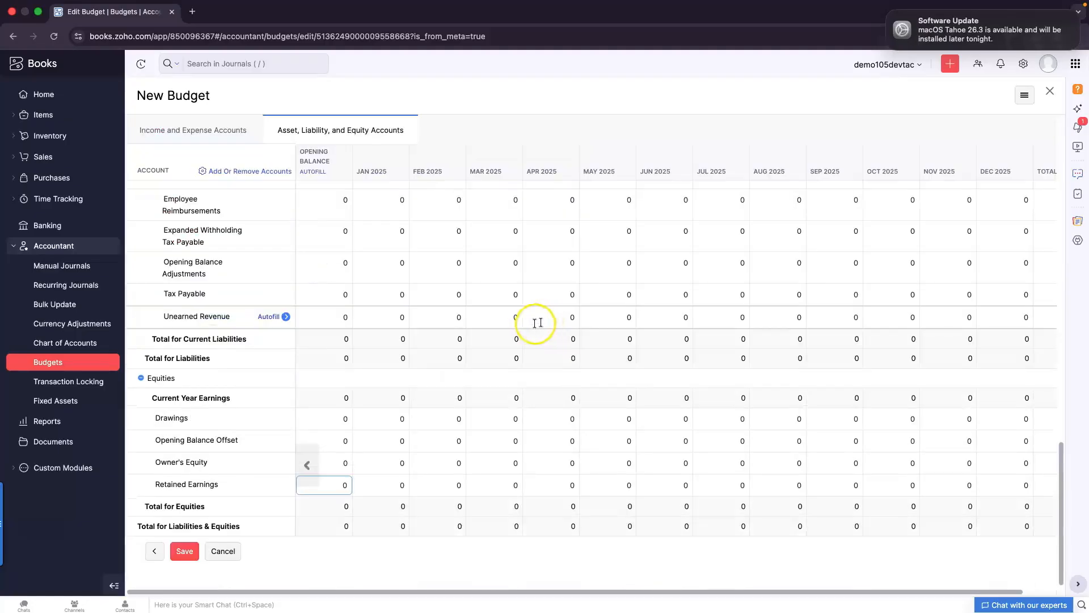
scroll(396, 391, "up", 15)
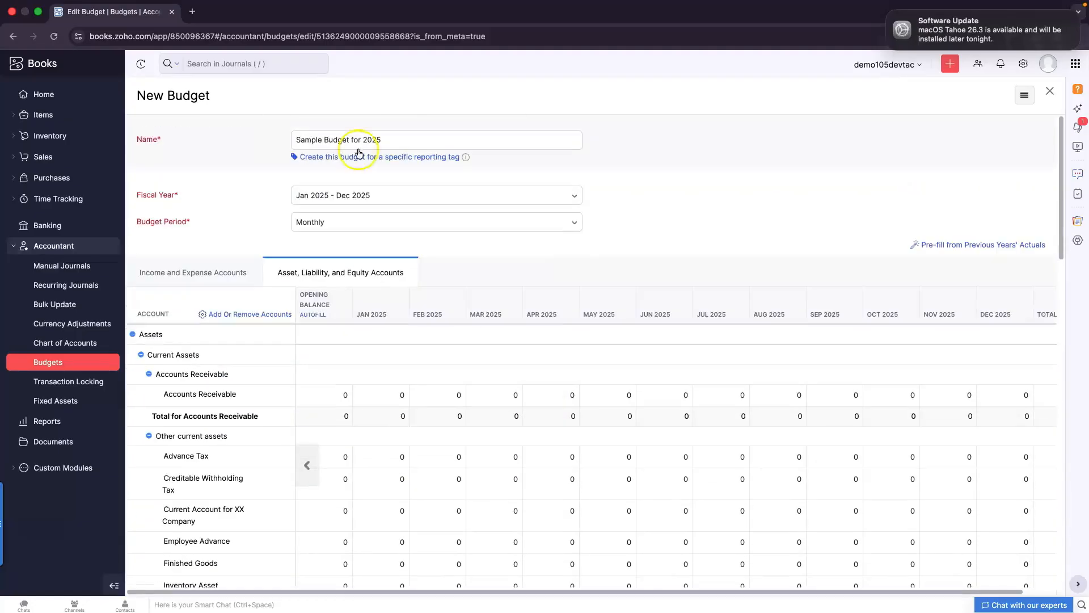
left_click(342, 196)
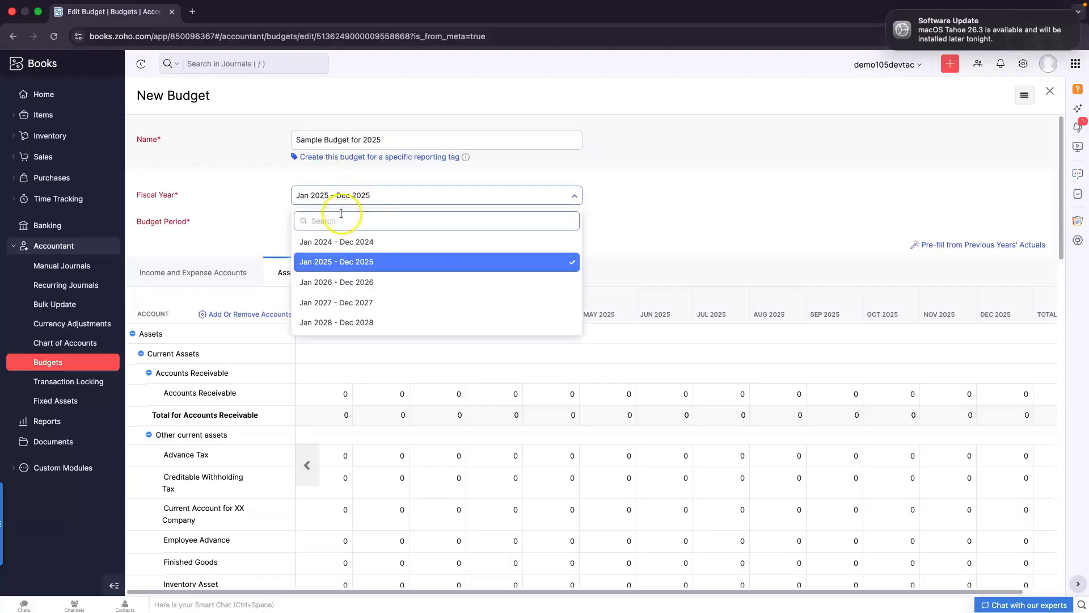
left_click(365, 242)
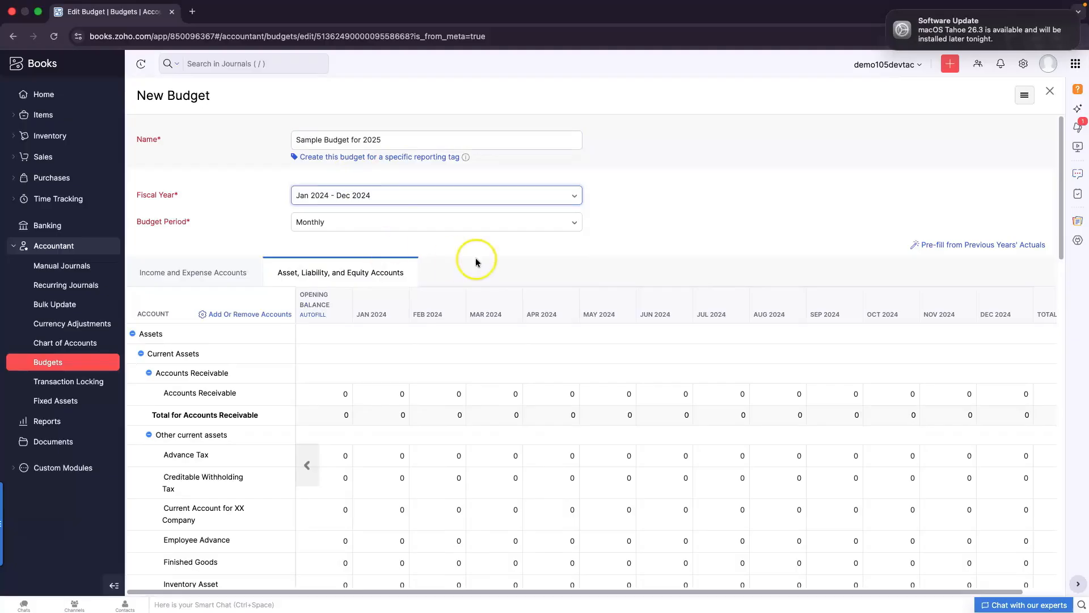
Return to the Income and Expense Accounts list of the budget
left_click(196, 271)
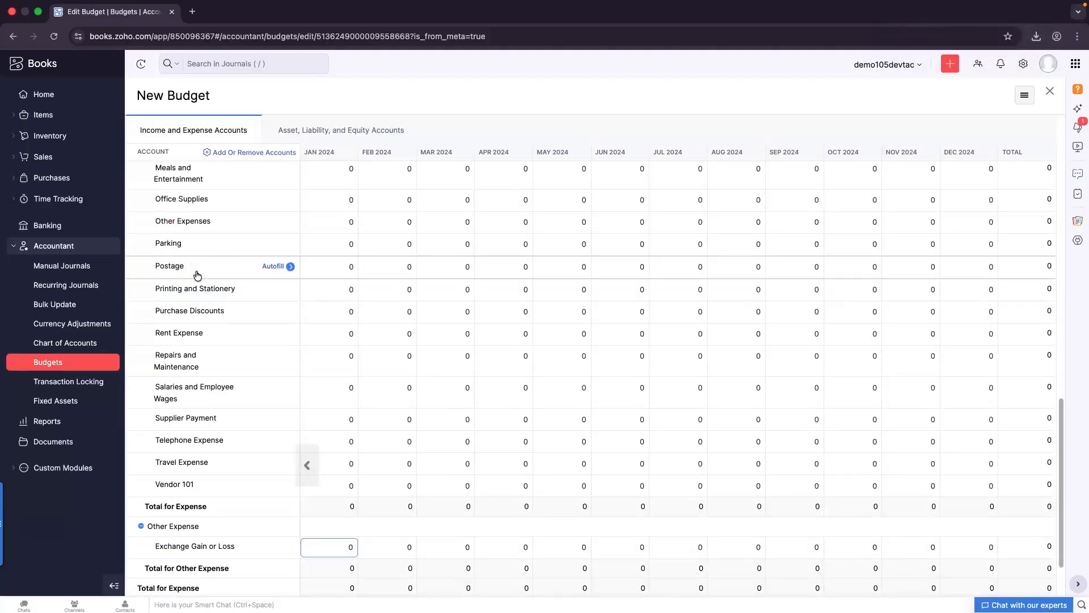
scroll(312, 346, "up", 15)
scroll(312, 347, "up", 1)
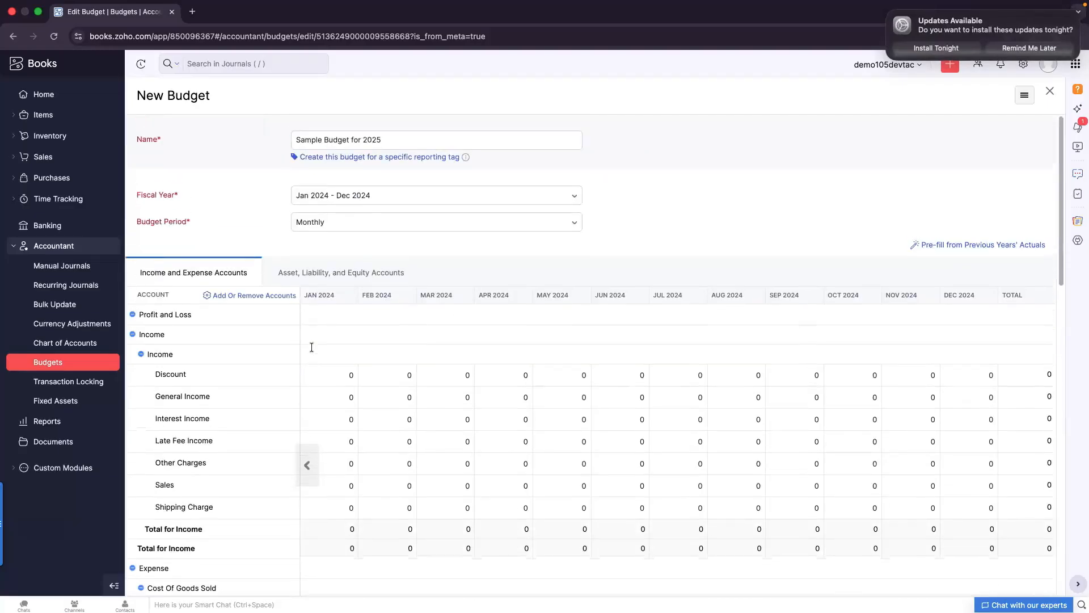
Keep Monthly as the budget period, review the monthly grid, then go to Reports Center
left_click(408, 226)
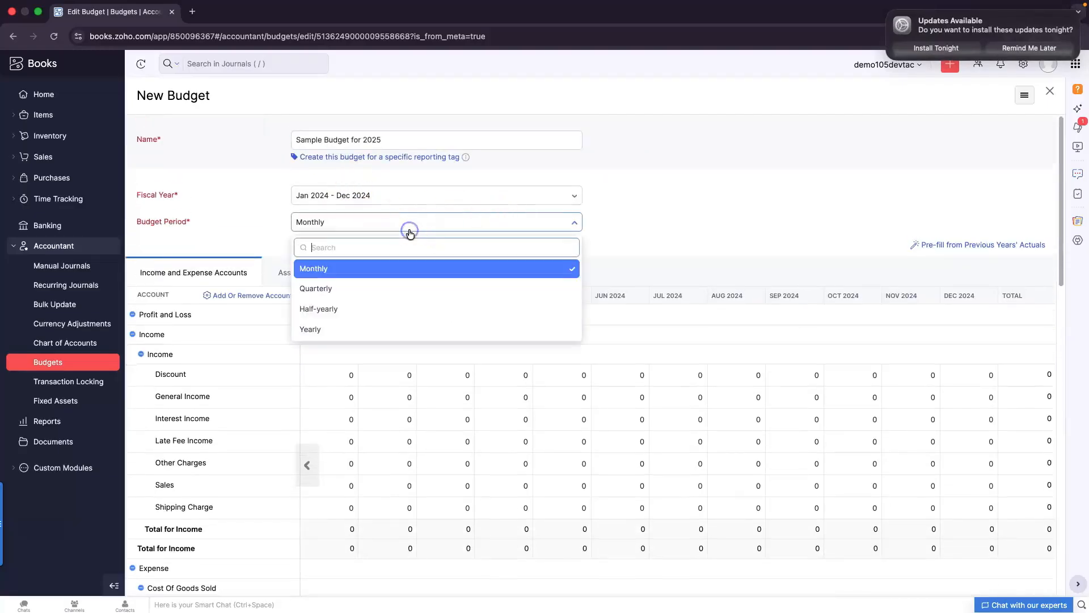
left_click(321, 270)
scroll(467, 250, "down", 10)
scroll(467, 259, "up", 10)
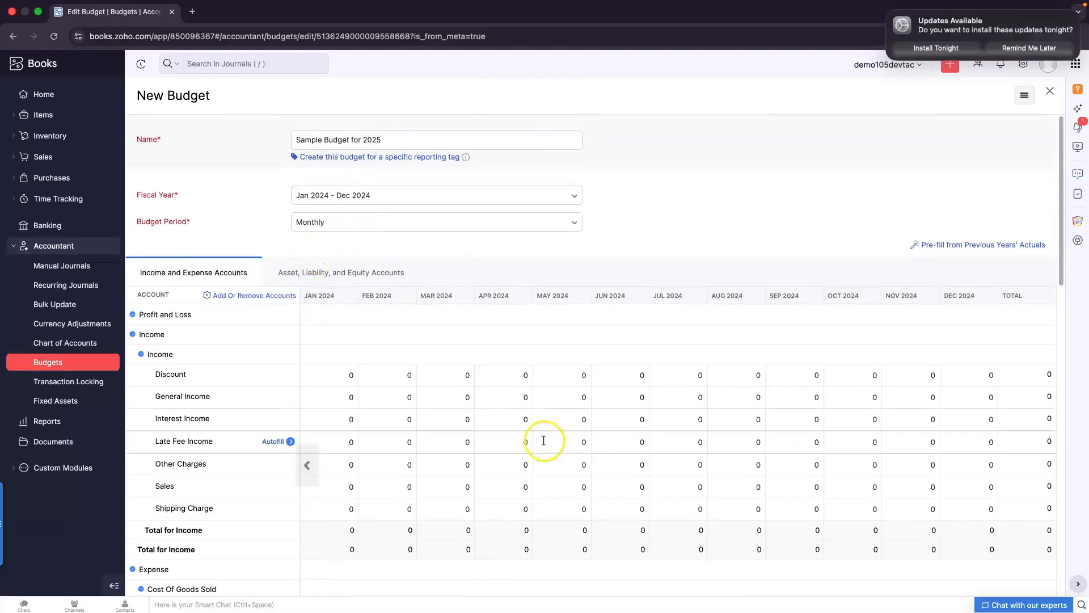
scroll(549, 444, "down", 3)
scroll(547, 444, "up", 5)
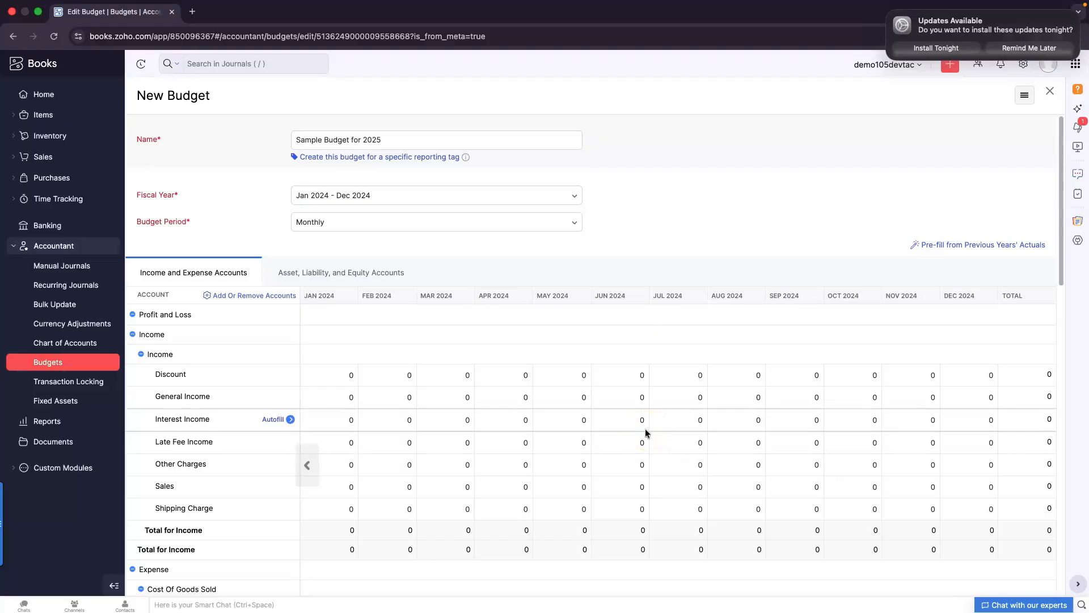
scroll(717, 441, "down", 4)
scroll(717, 440, "up", 4)
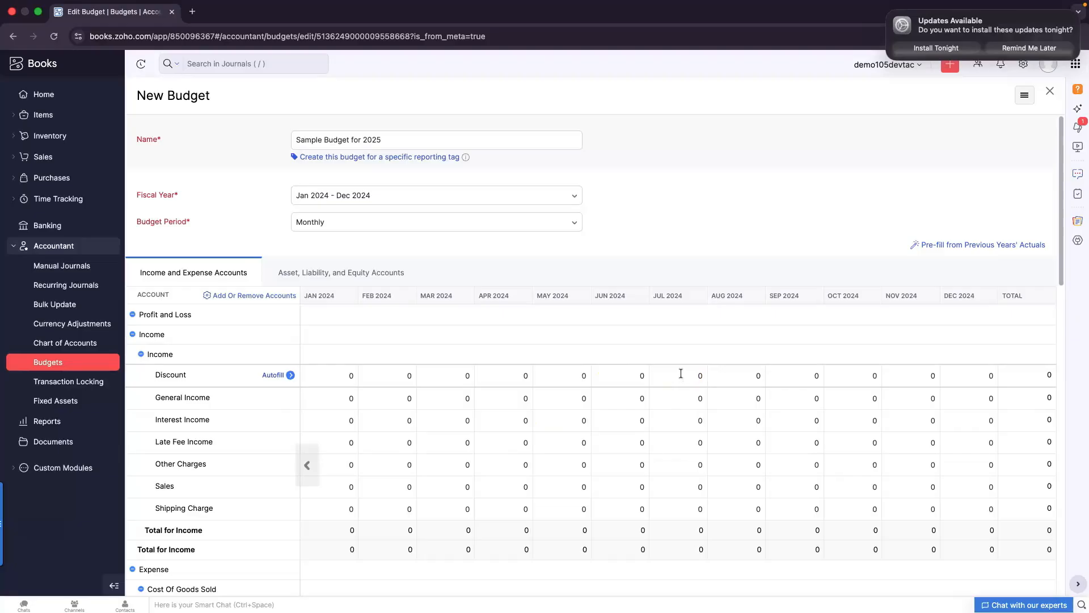
left_click(53, 425)
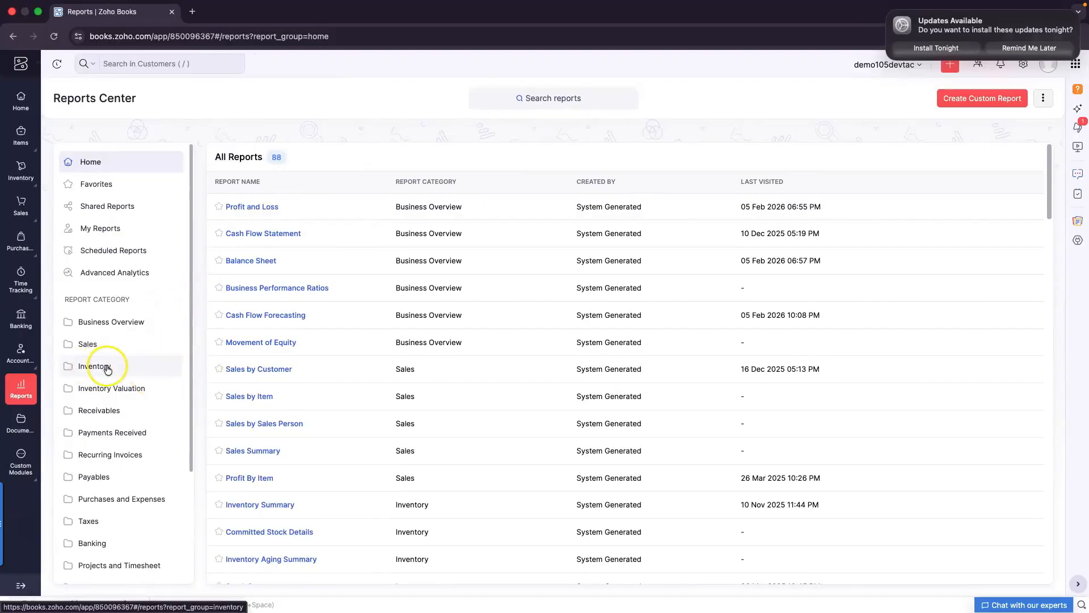
Open the Budget Vs Actuals report from the Budgets category in Reports Center
scroll(108, 369, "down", 3)
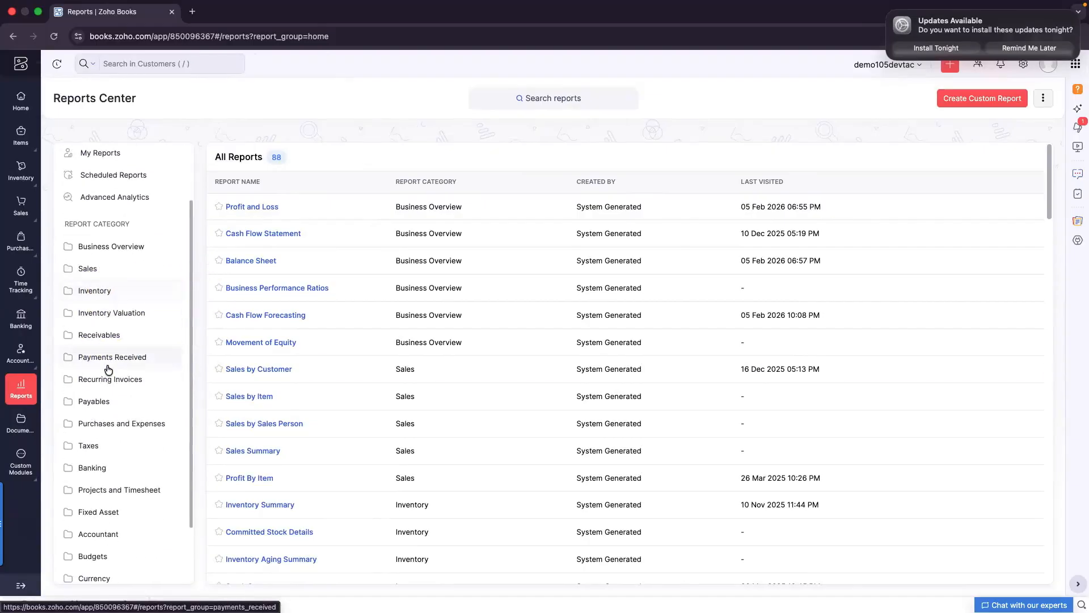
scroll(108, 370, "down", 3)
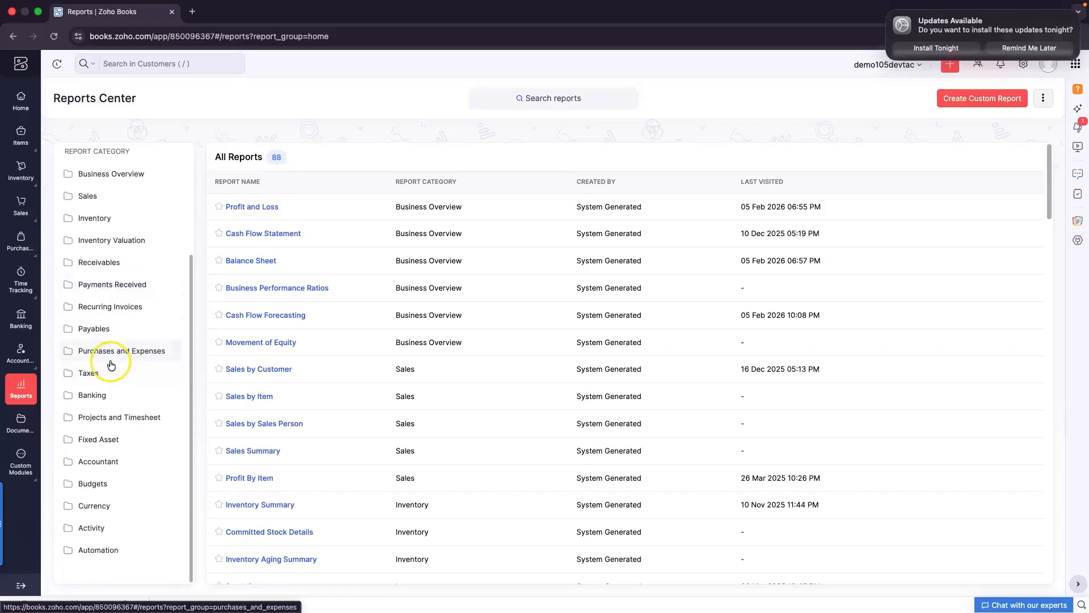
left_click(97, 488)
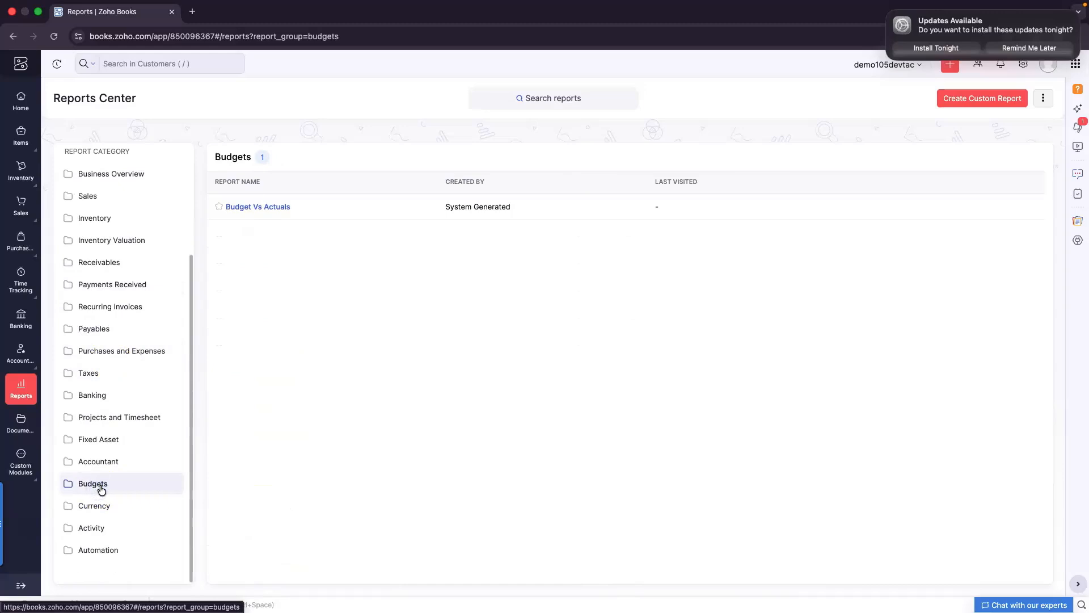
left_click(262, 207)
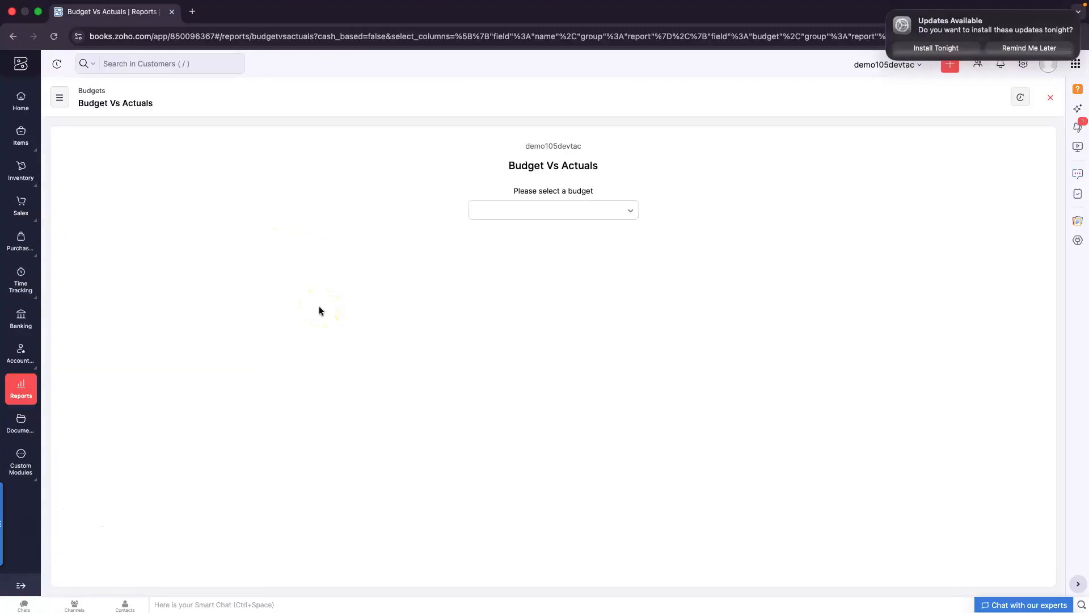
Run Budget Vs Actuals for Sample Budget for 2025 and review the results
left_click(544, 210)
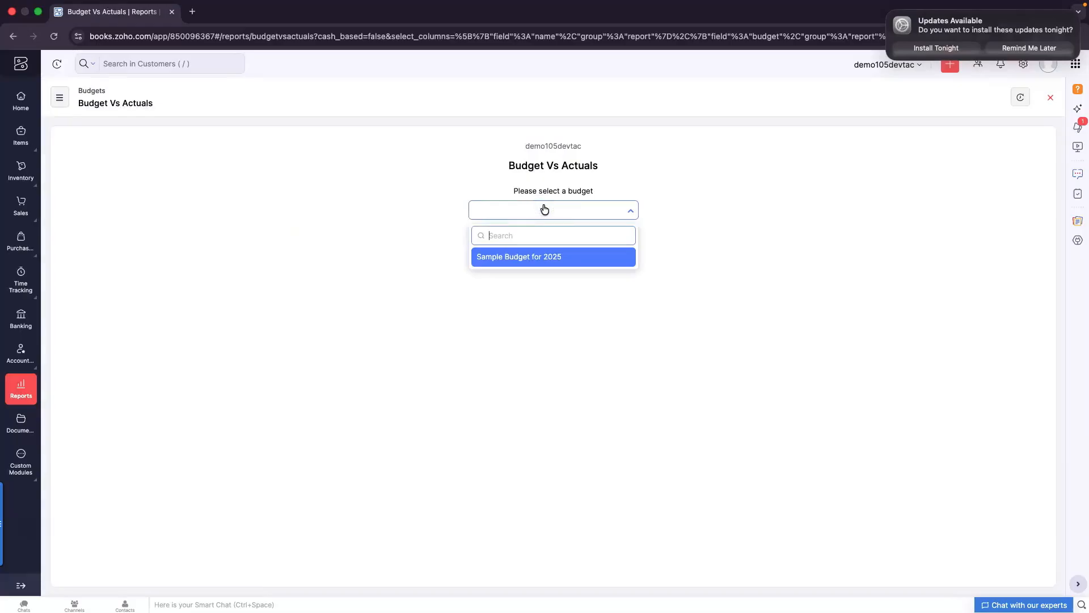
left_click(501, 261)
left_click(519, 262)
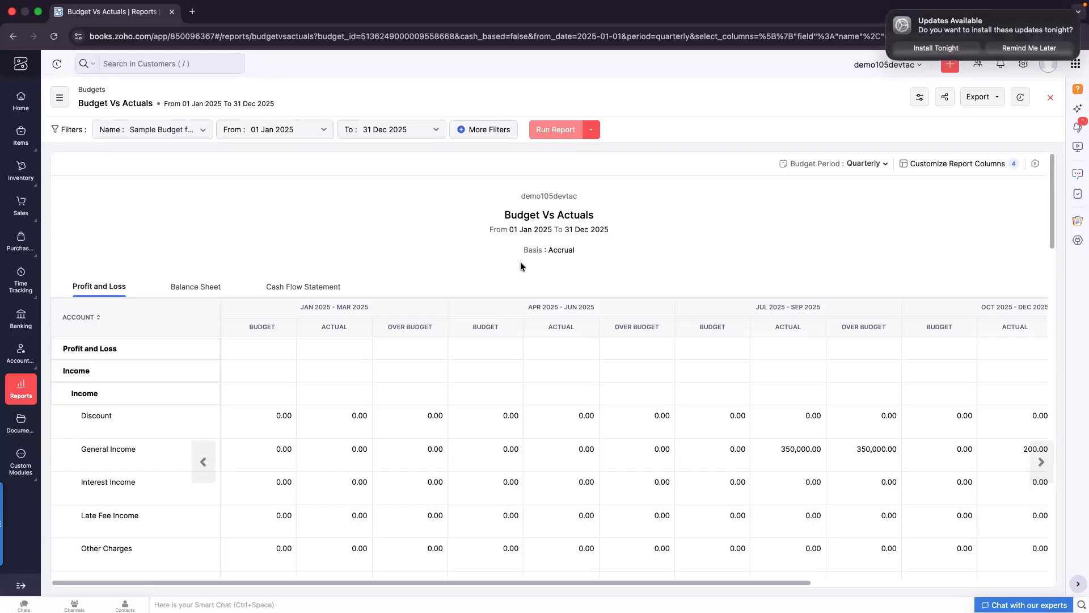
left_click(350, 478)
scroll(350, 486, "down", 3)
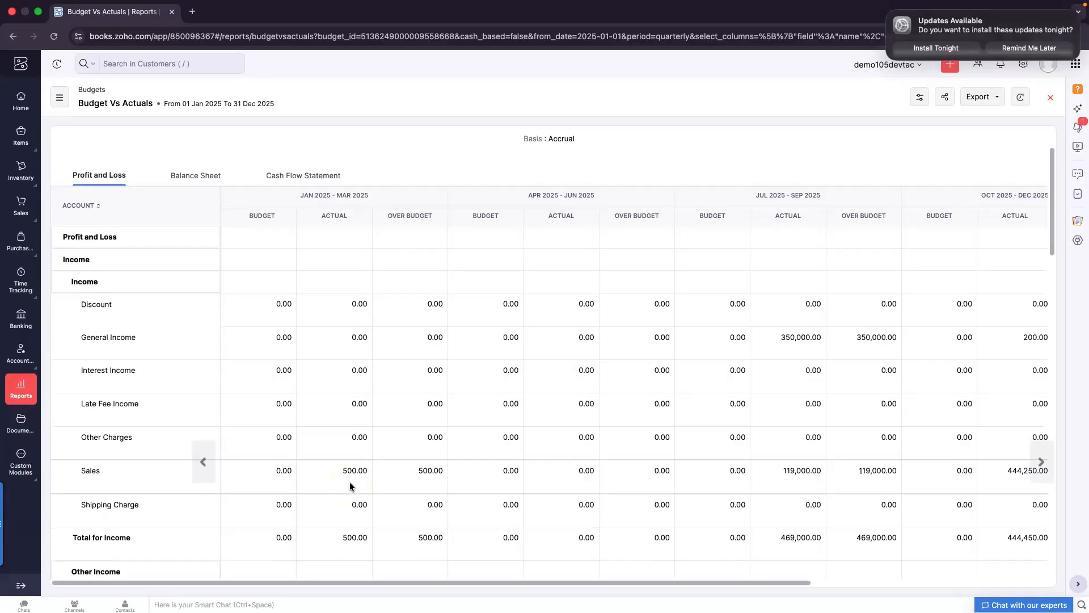
scroll(350, 486, "up", 2)
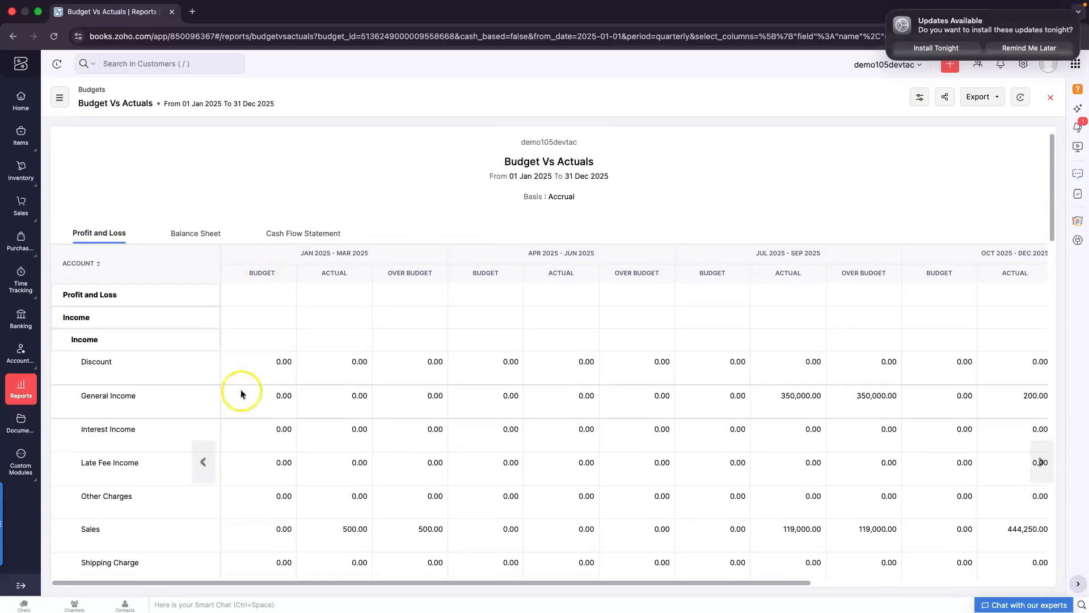
scroll(246, 409, "up", 2)
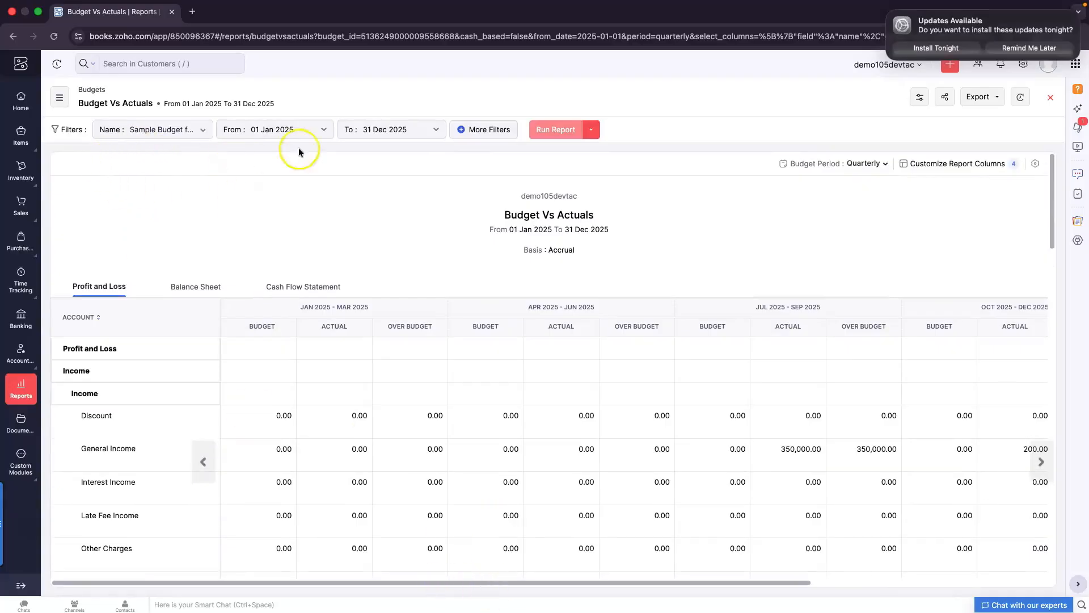
Check the report start date and keep the budget period at Quarterly
left_click(306, 132)
left_click(437, 161)
scroll(323, 283, "down", 1)
scroll(761, 309, "up", 1)
left_click(881, 165)
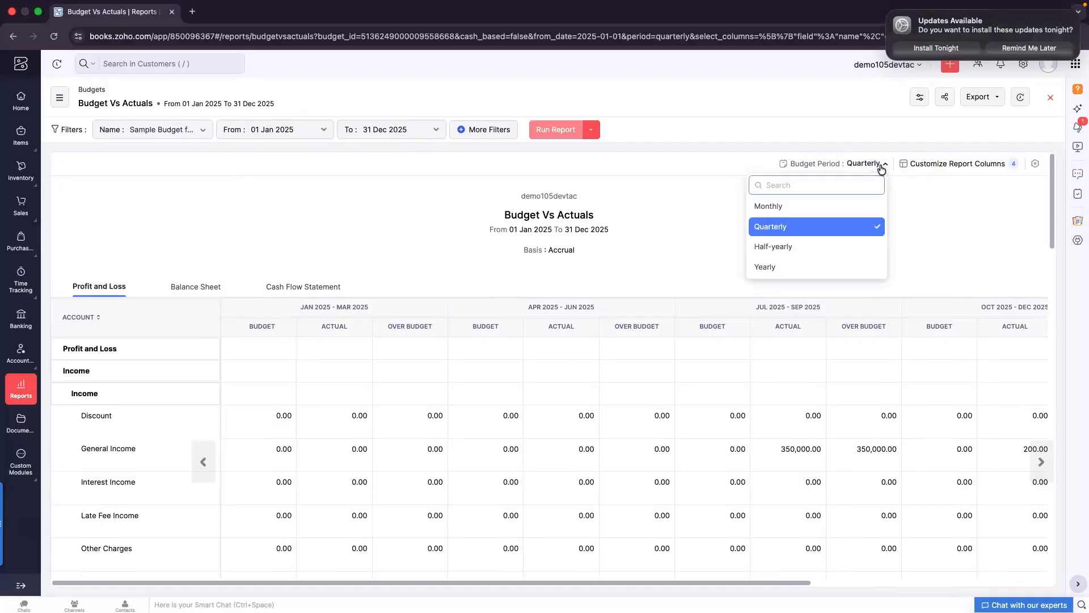
left_click(944, 182)
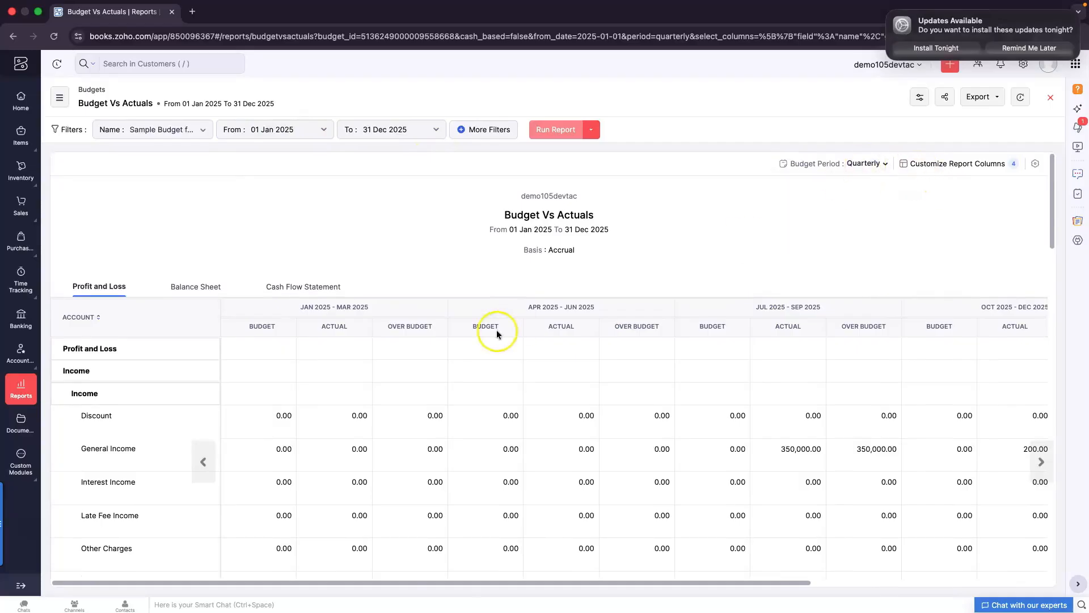
scroll(495, 332, "down", 2)
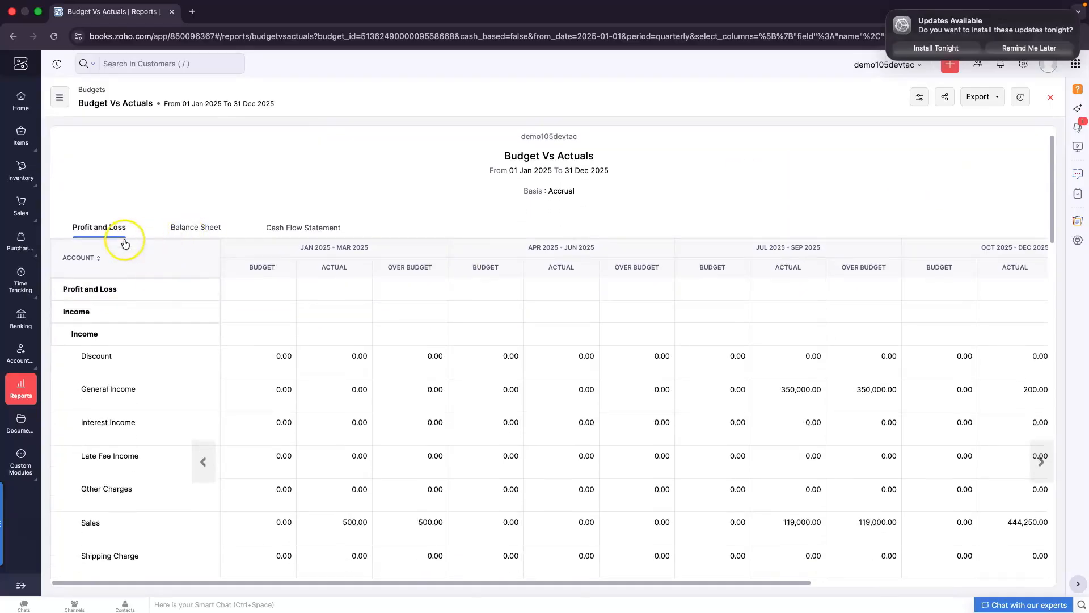
Review the Balance Sheet comparison, then the Cash Flow Statement rows starting at -8,333.65
left_click(189, 238)
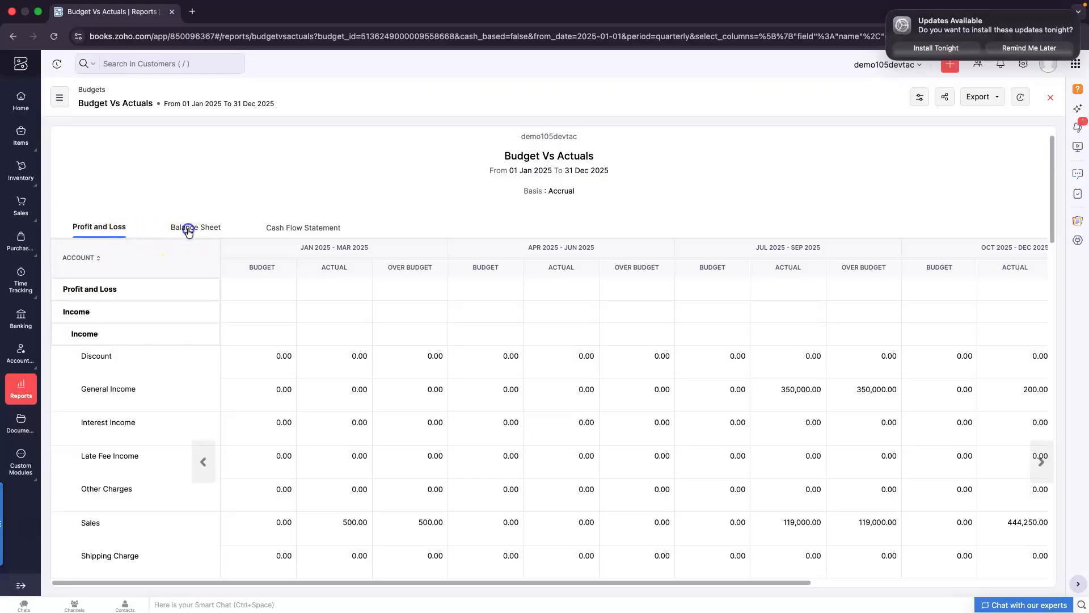
scroll(502, 465, "down", 2)
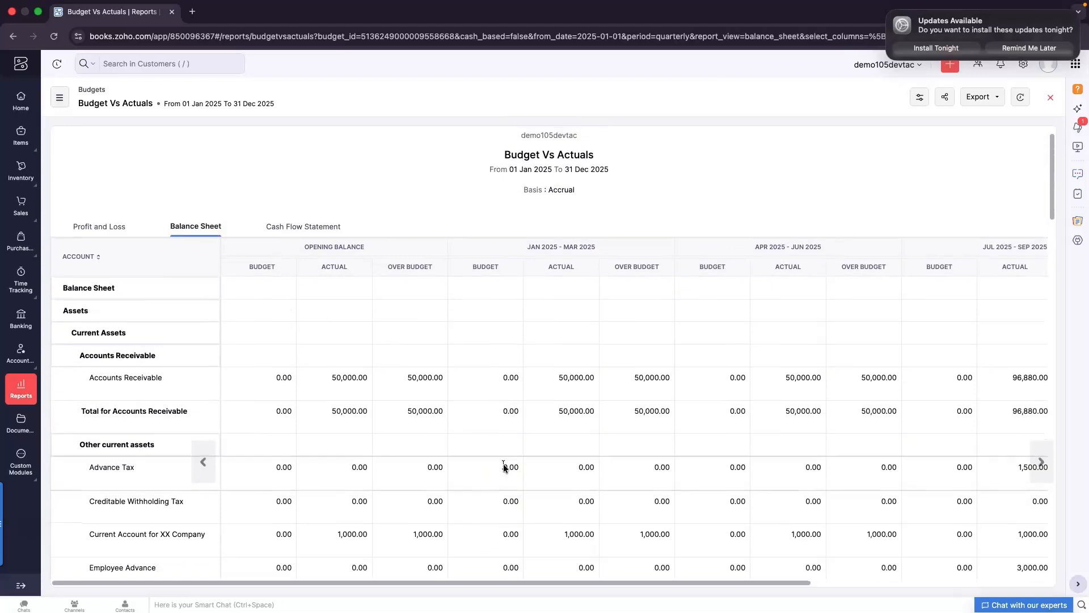
left_click(295, 227)
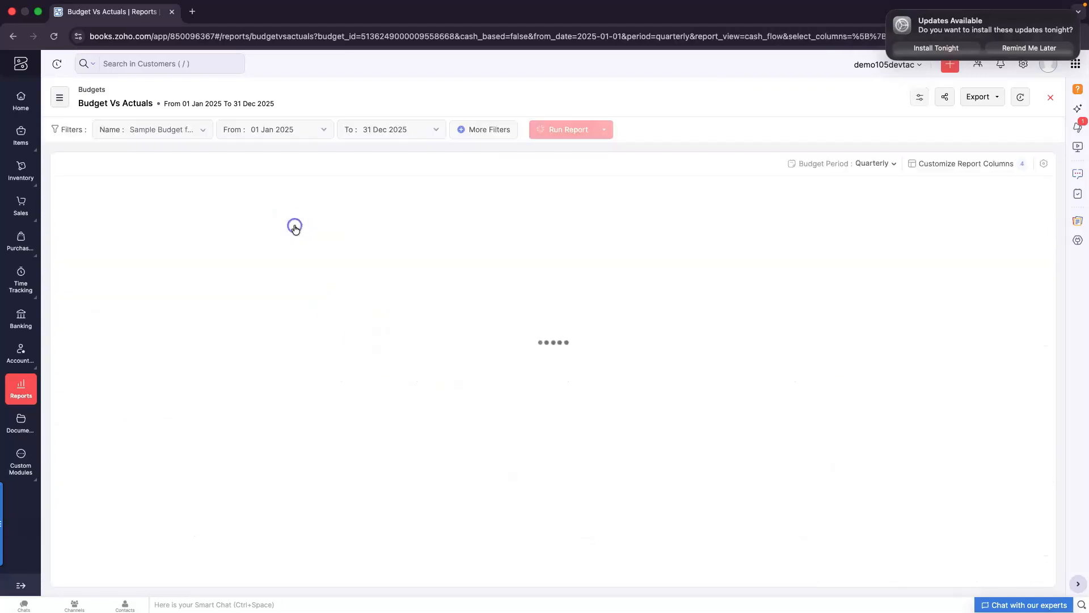
scroll(420, 503, "down", 3)
scroll(419, 506, "down", 20)
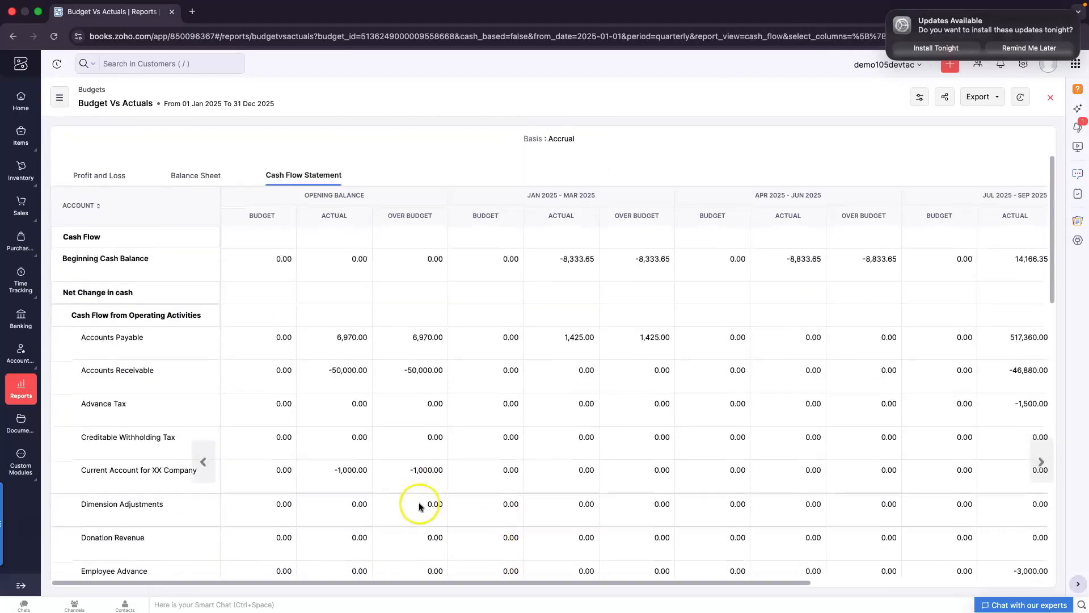
scroll(418, 501, "down", 5)
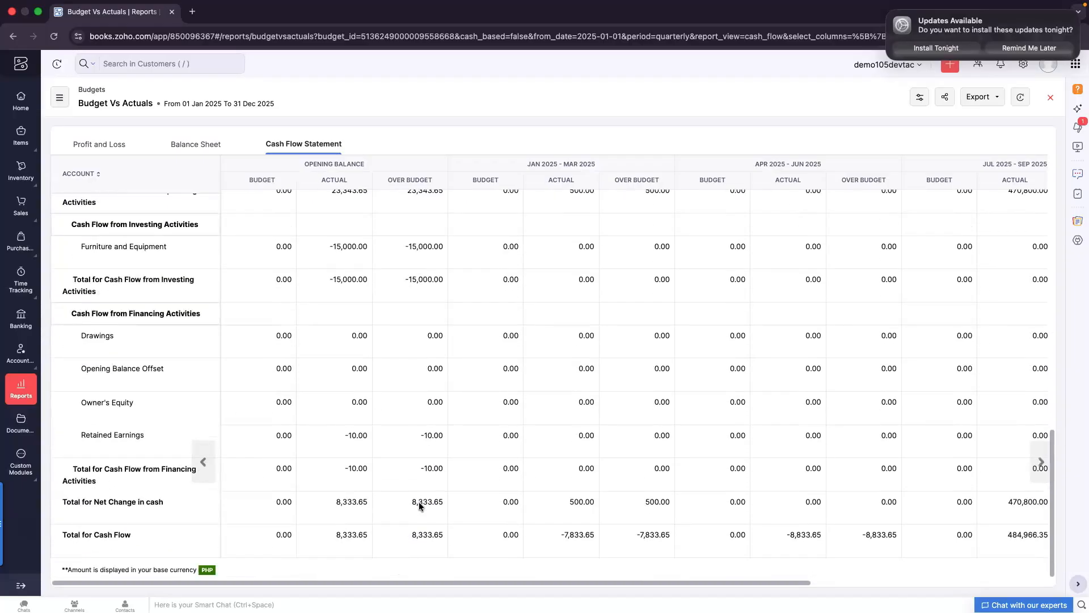
scroll(419, 501, "up", 15)
scroll(418, 502, "up", 12)
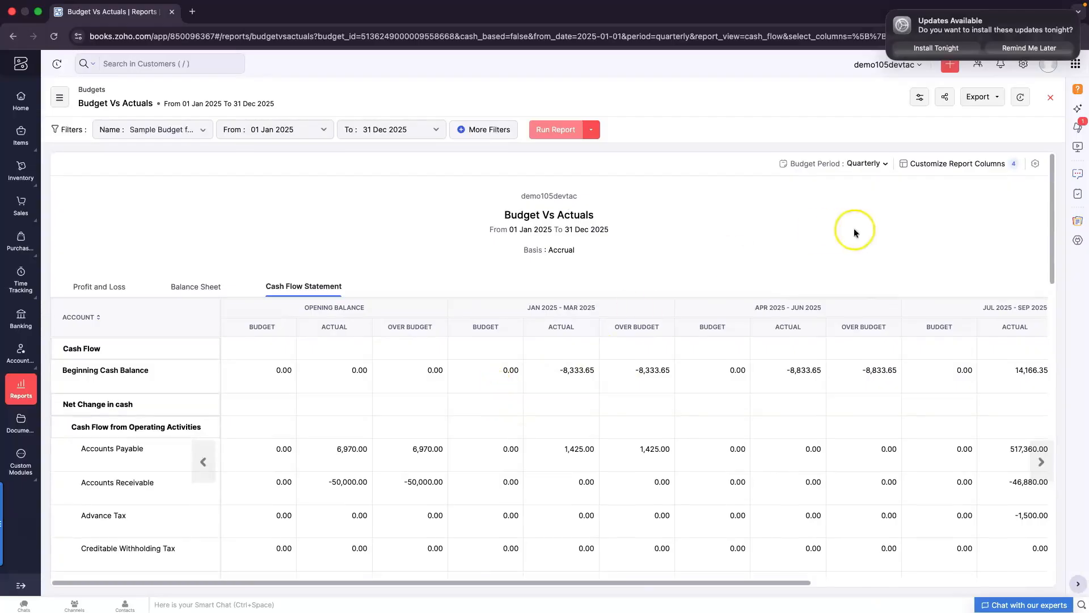
left_click(997, 104)
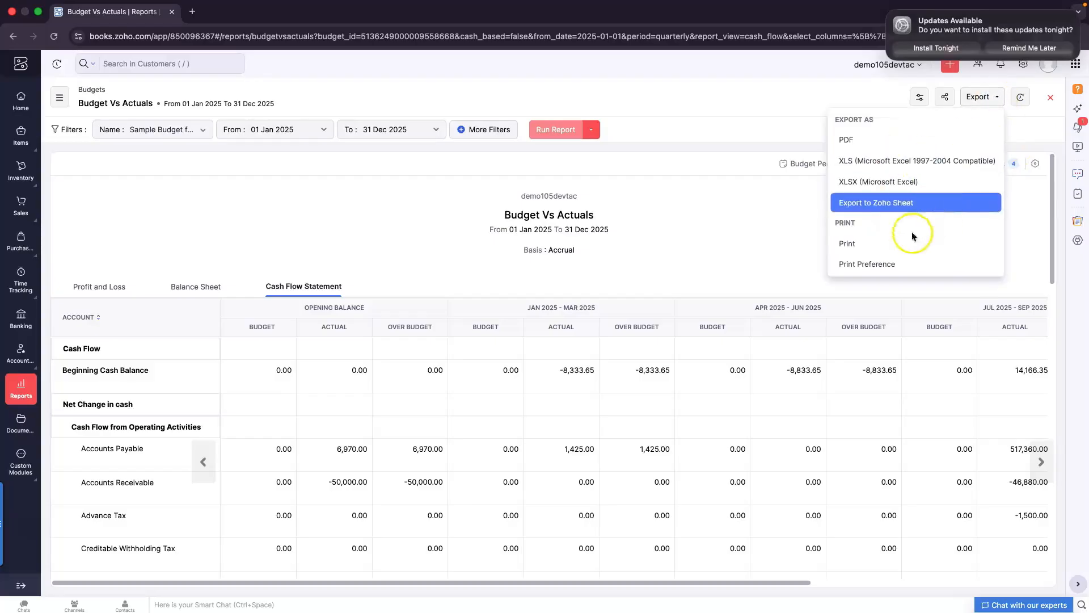
left_click(915, 255)
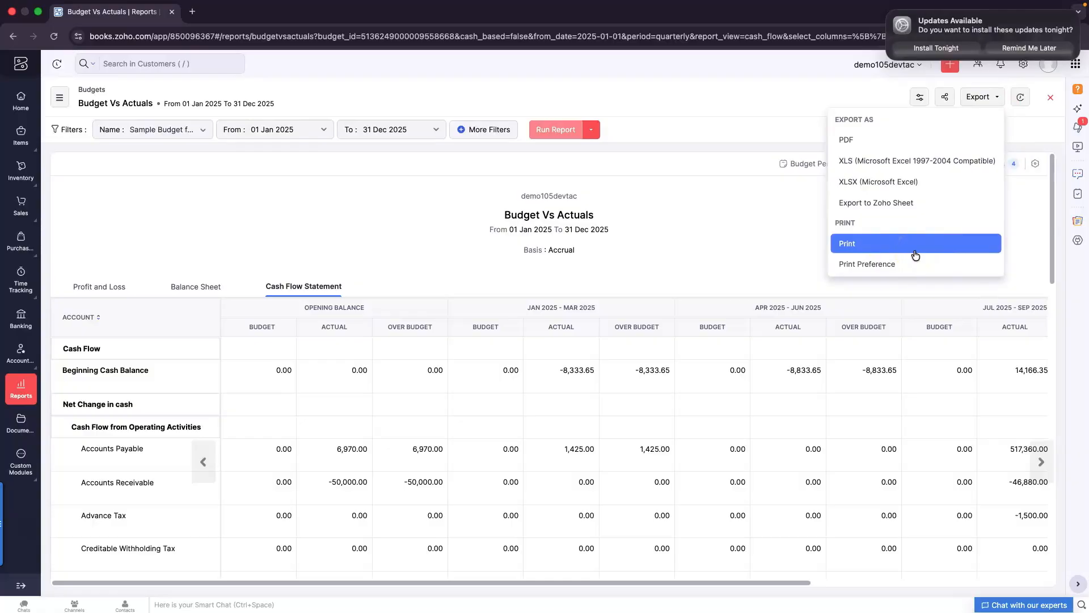
left_click(539, 271)
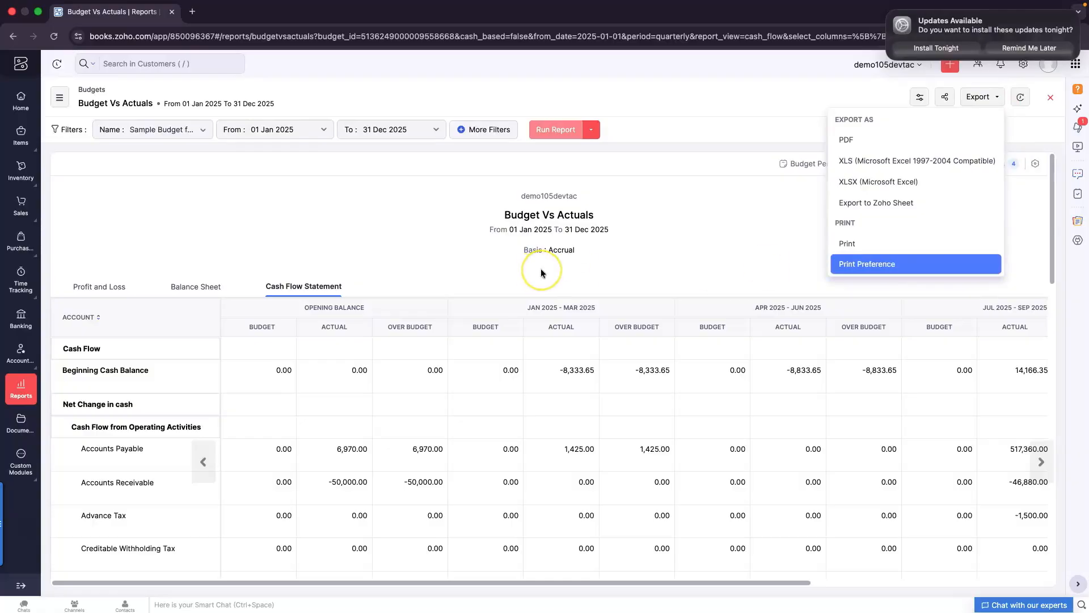
left_click(738, 218)
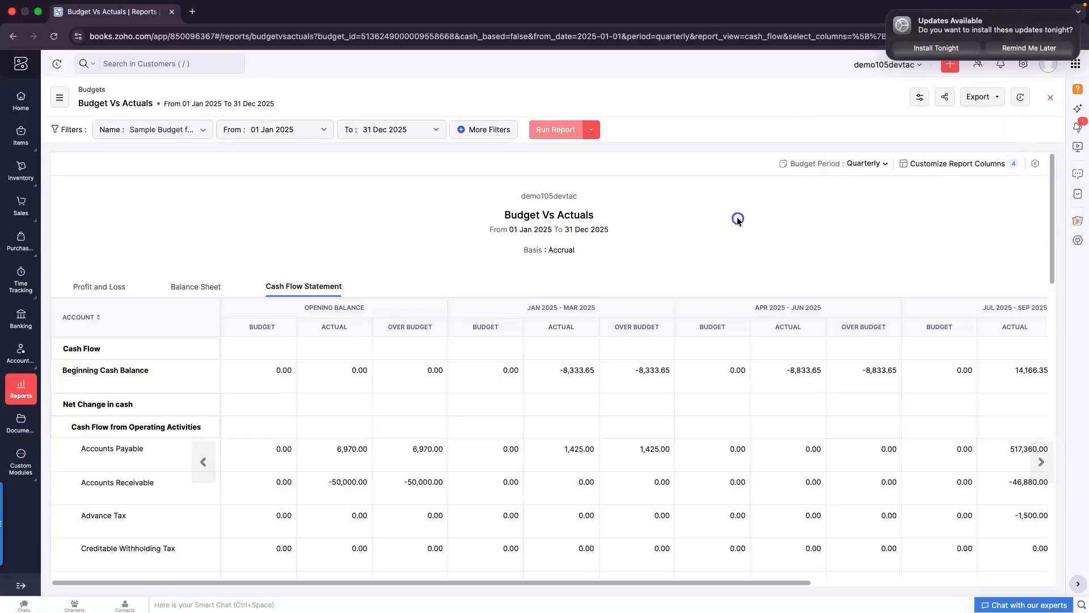